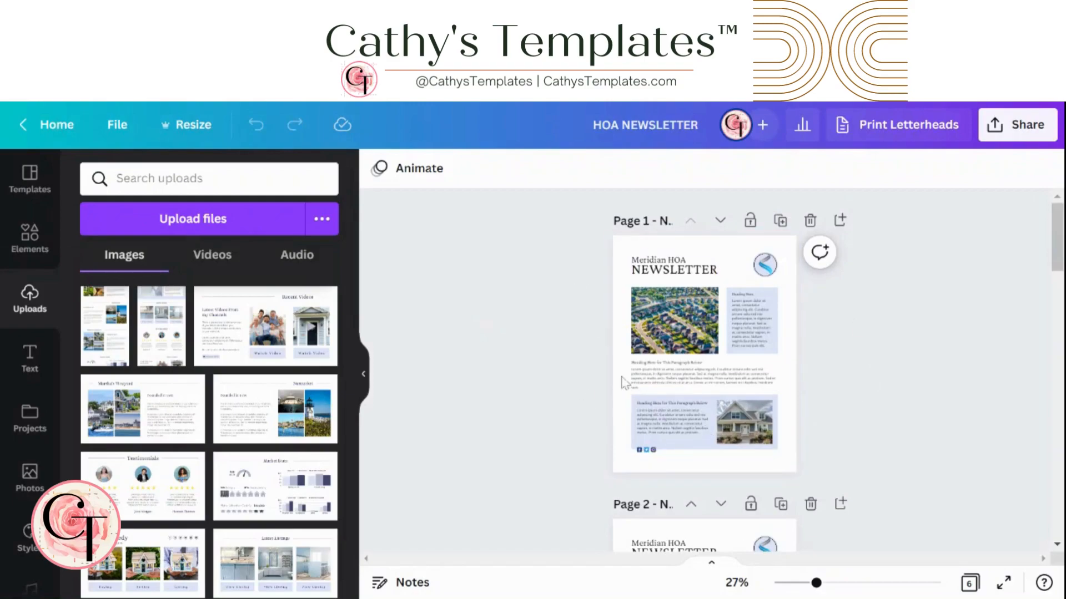
- Insert a blank page directly after the page 1 newsletter
drag(816, 583, 838, 580)
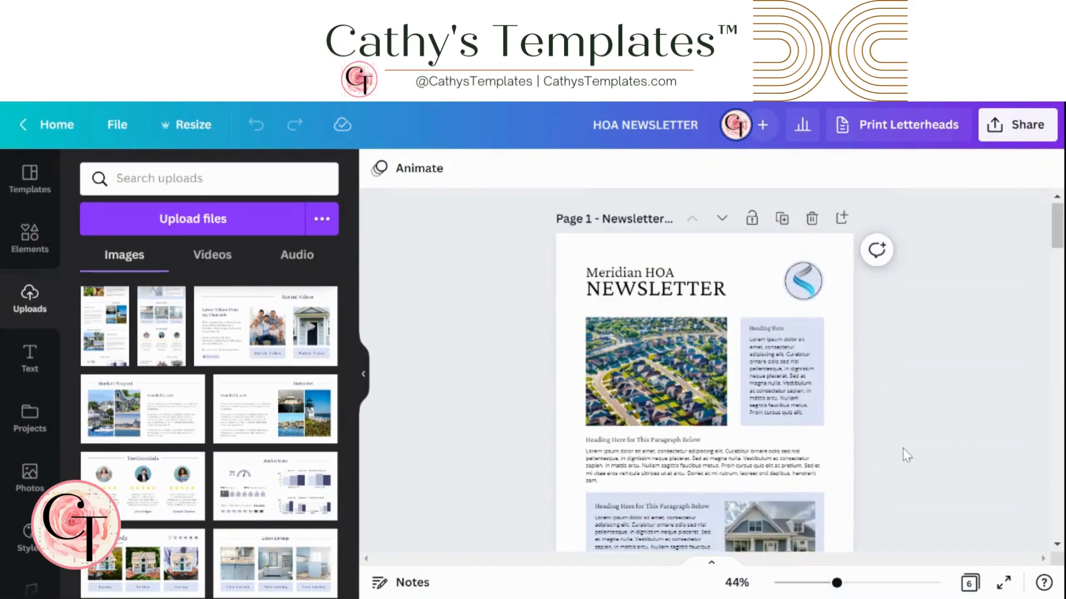
scroll(906, 455, up, 2)
drag(1057, 251, 1059, 262)
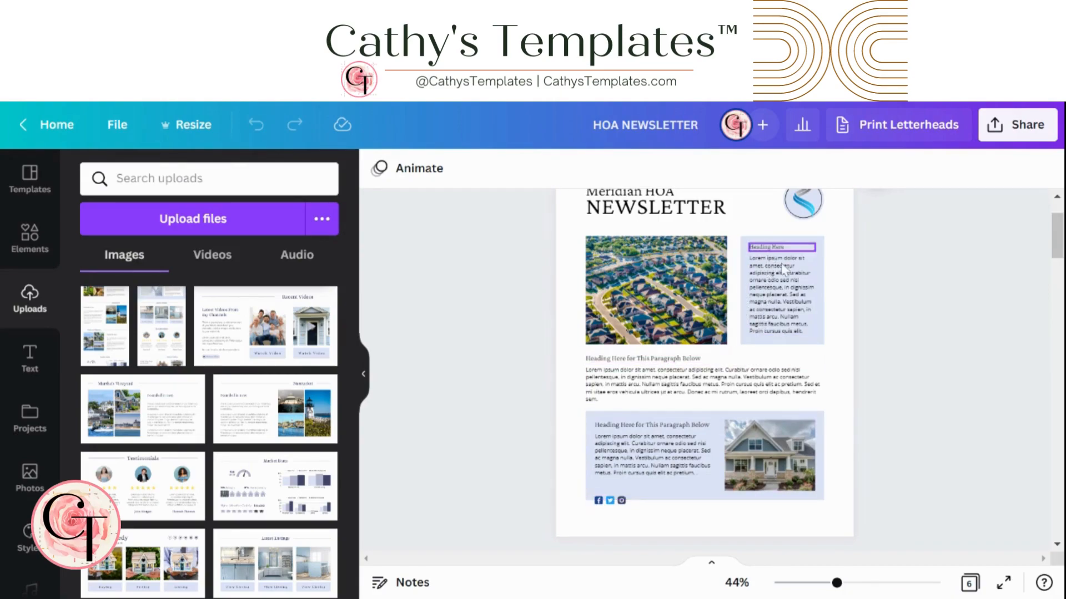
scroll(913, 376, up, 2)
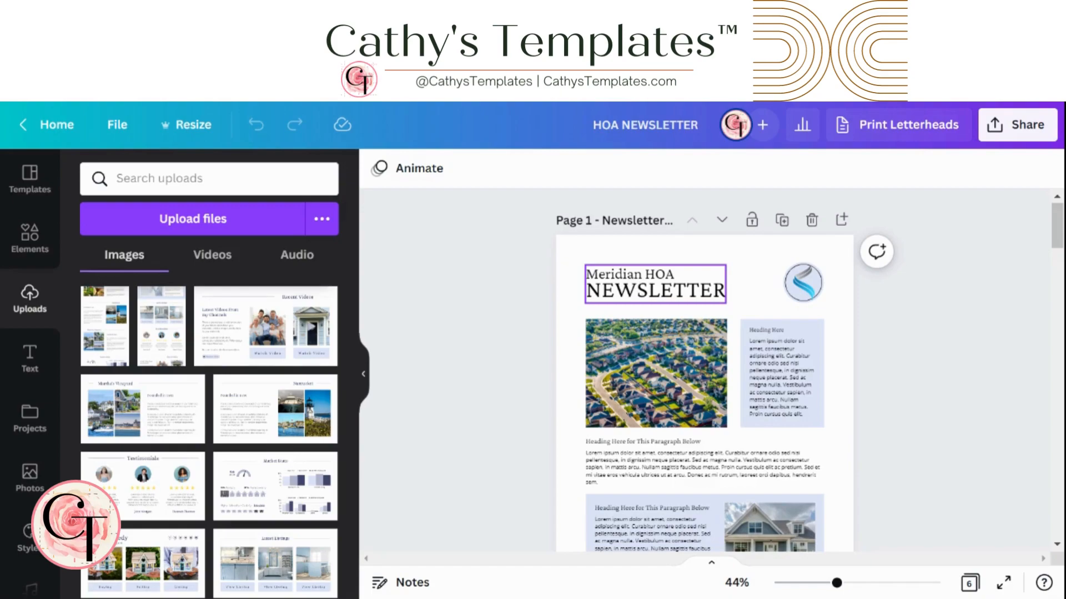
click(841, 221)
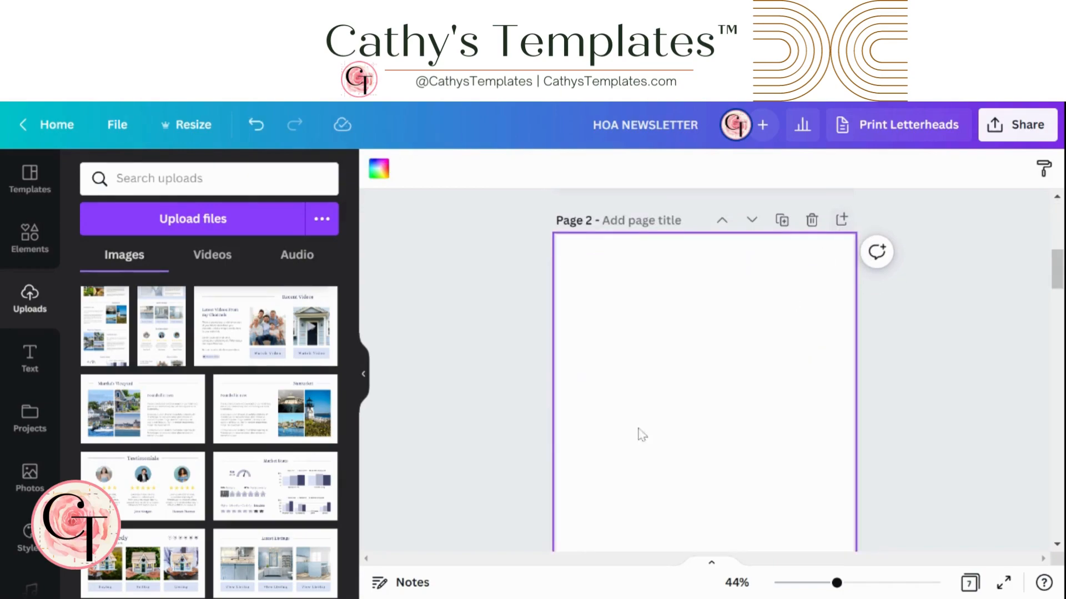
- Look through the document's pages, from the newsletter and blank page to the welcome, contacts and violation letter pages
scroll(638, 435, up, 3)
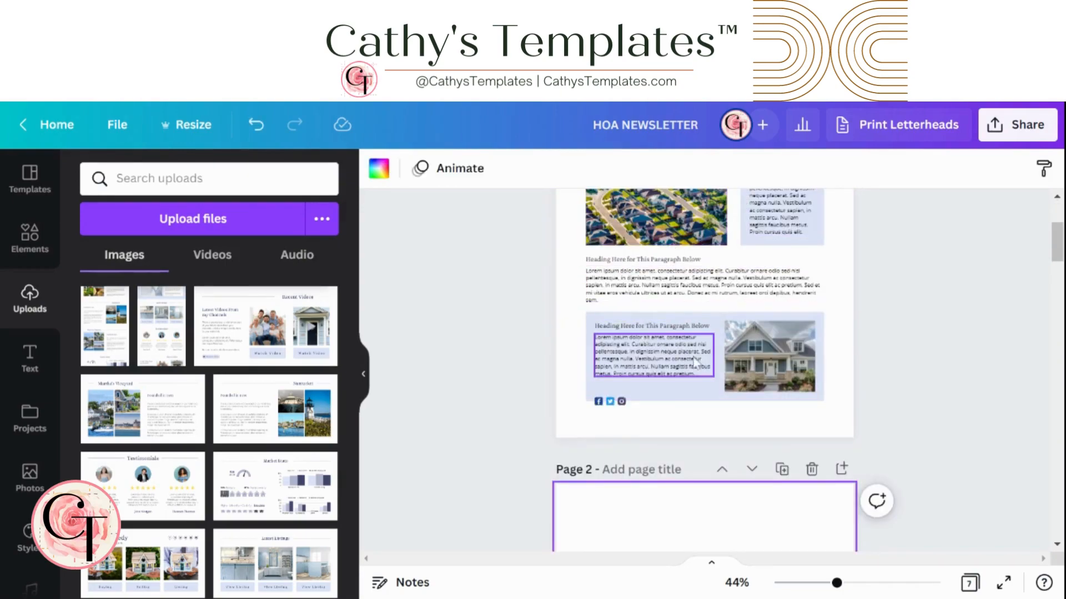
scroll(694, 261, up, 2)
scroll(694, 261, up, 2)
scroll(692, 388, down, 6)
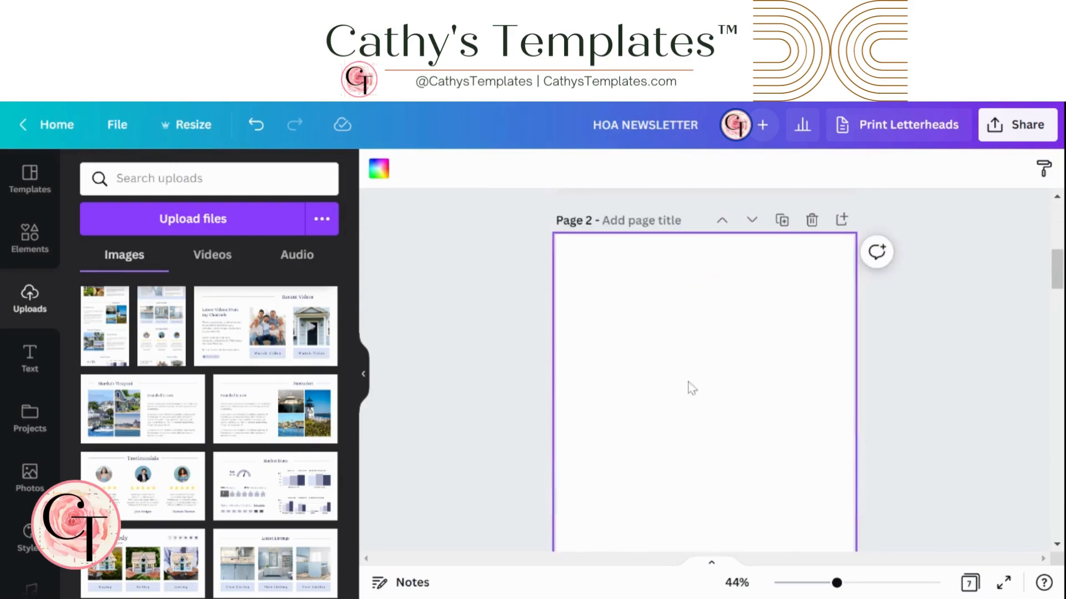
scroll(970, 348, down, 15)
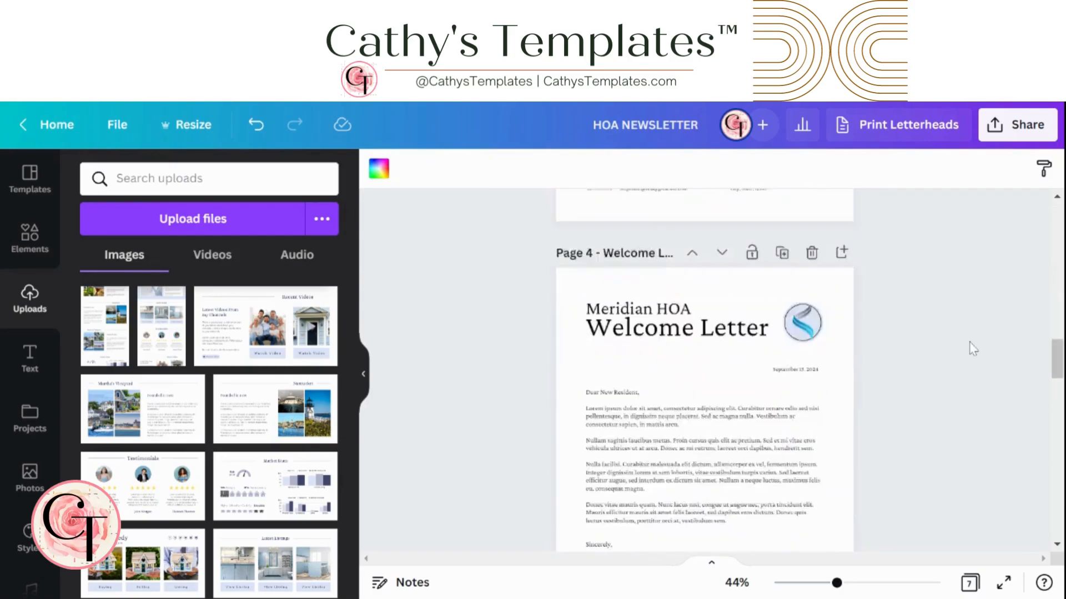
scroll(970, 348, down, 10)
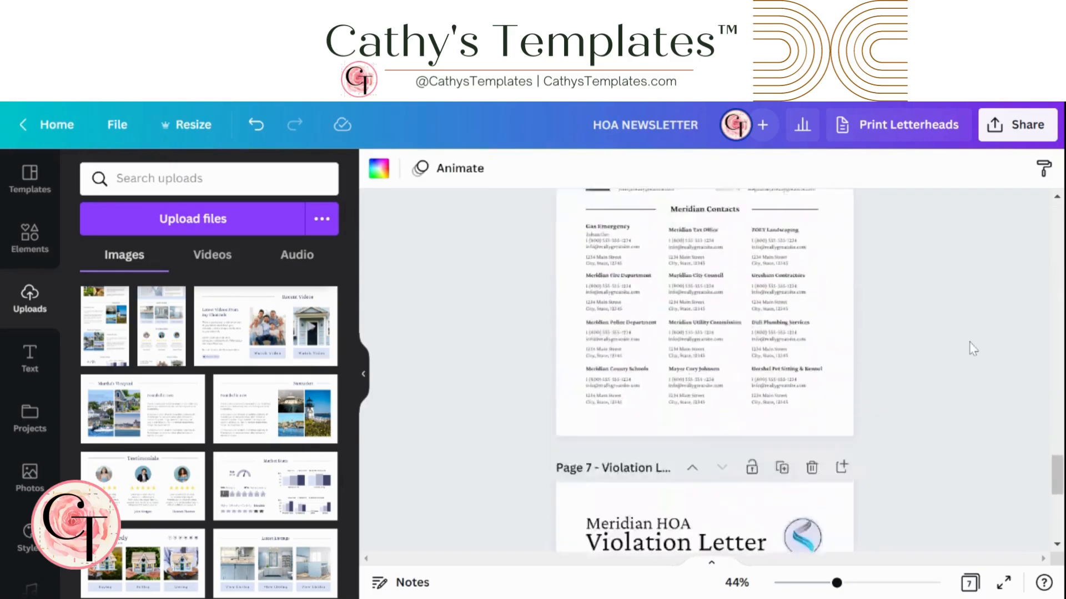
scroll(970, 348, up, 10)
scroll(972, 349, up, 20)
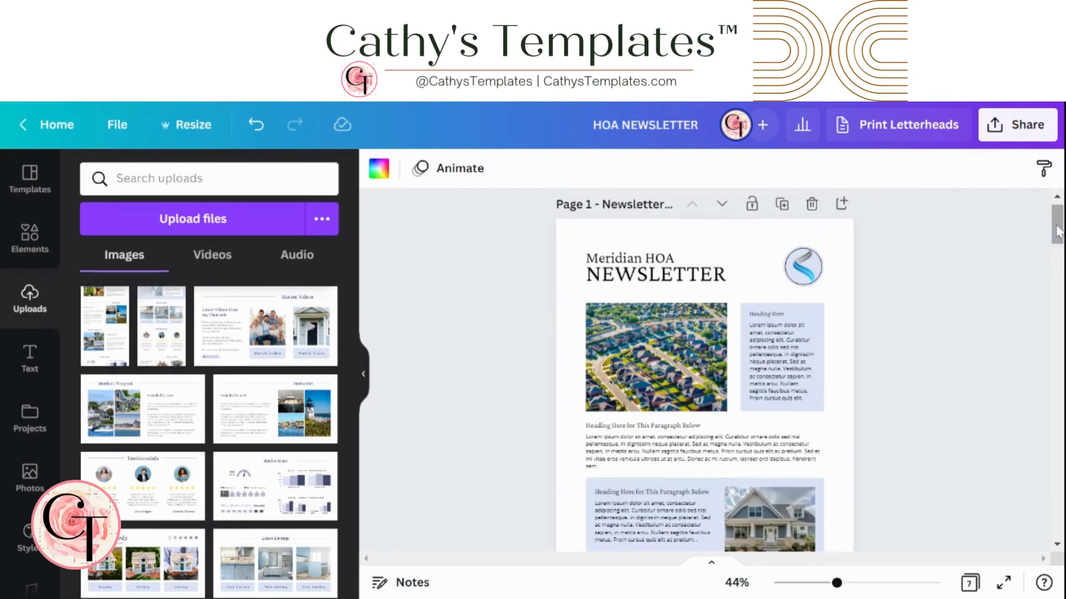
mouse_move(1056, 230)
mouse_down()
mouse_move(1059, 265)
mouse_move(1058, 227)
mouse_up()
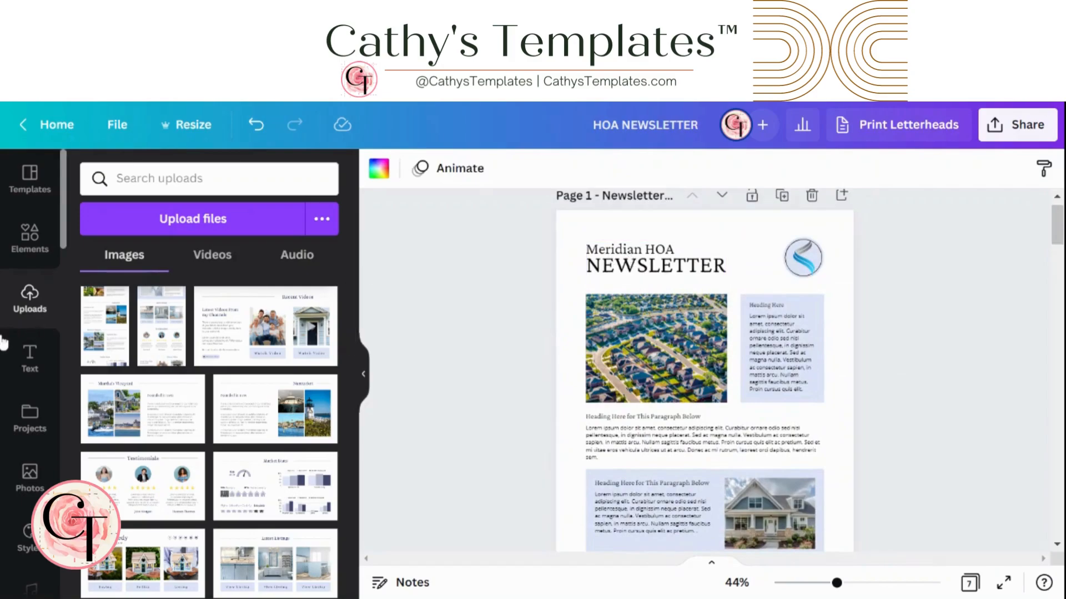
- Add a heading text box to the blank page 2 and place it at the page's upper-left margin corner
click(29, 361)
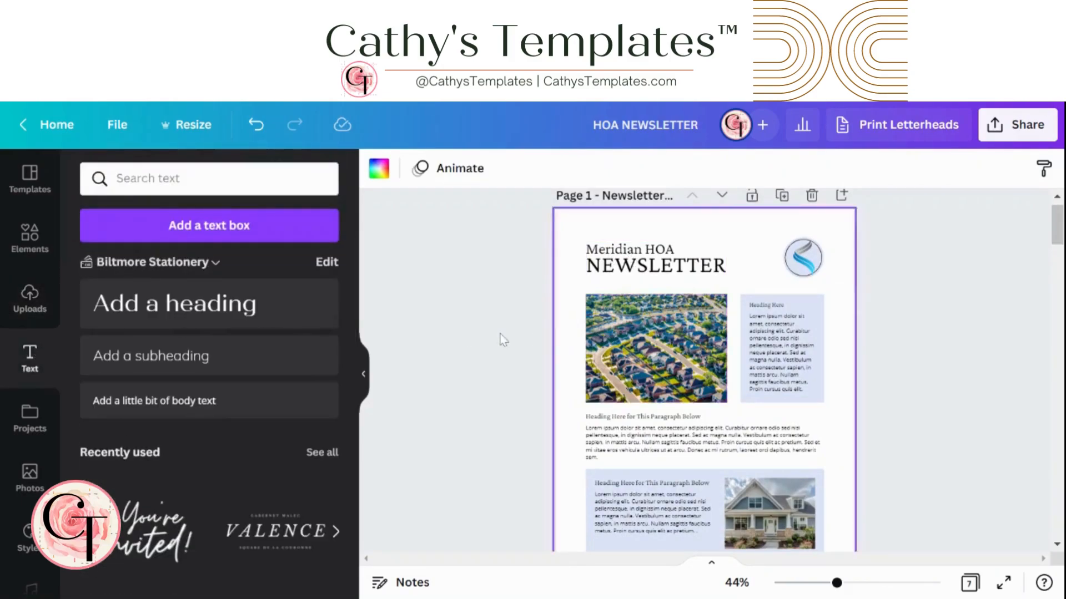
scroll(496, 338, down, 10)
click(207, 320)
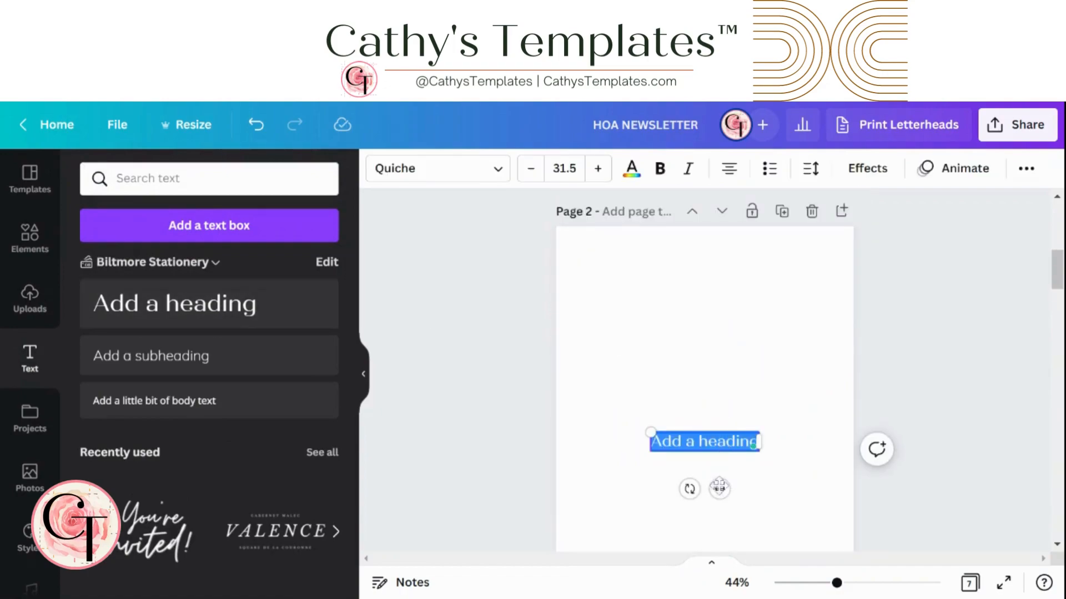
drag(719, 488, 653, 313)
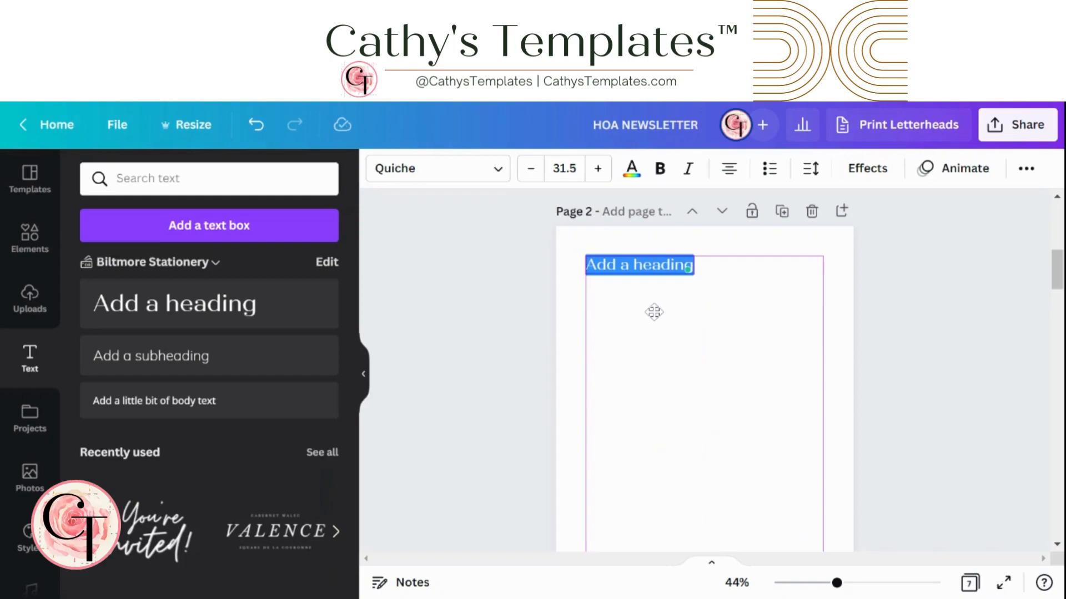
click(595, 394)
- Check the font of the page 1 newsletter title and set the page 2 heading to the same font, Crimson Pro
scroll(594, 394, up, 10)
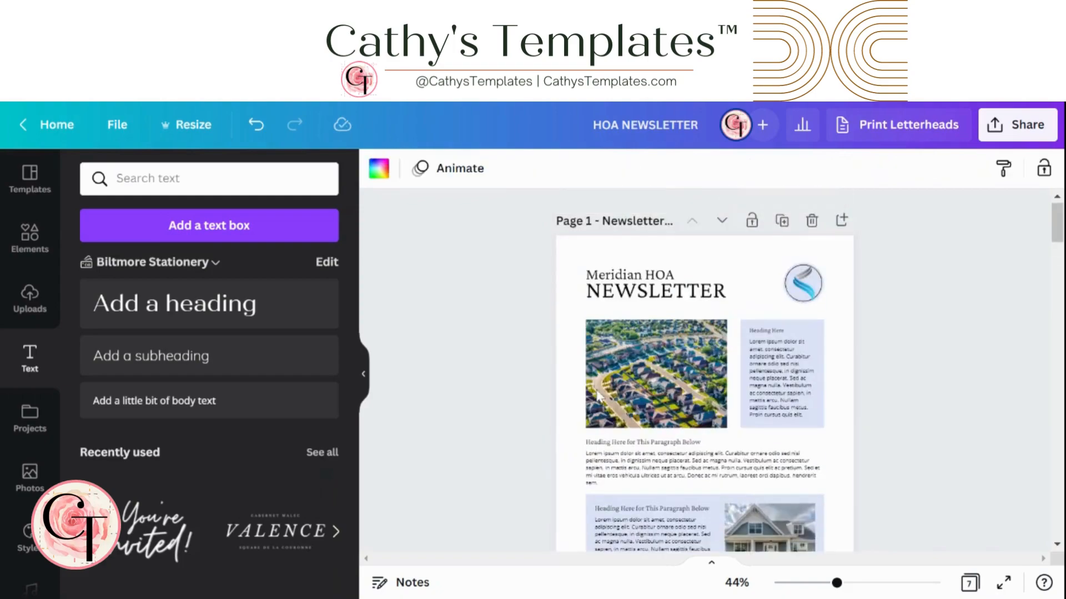
click(629, 300)
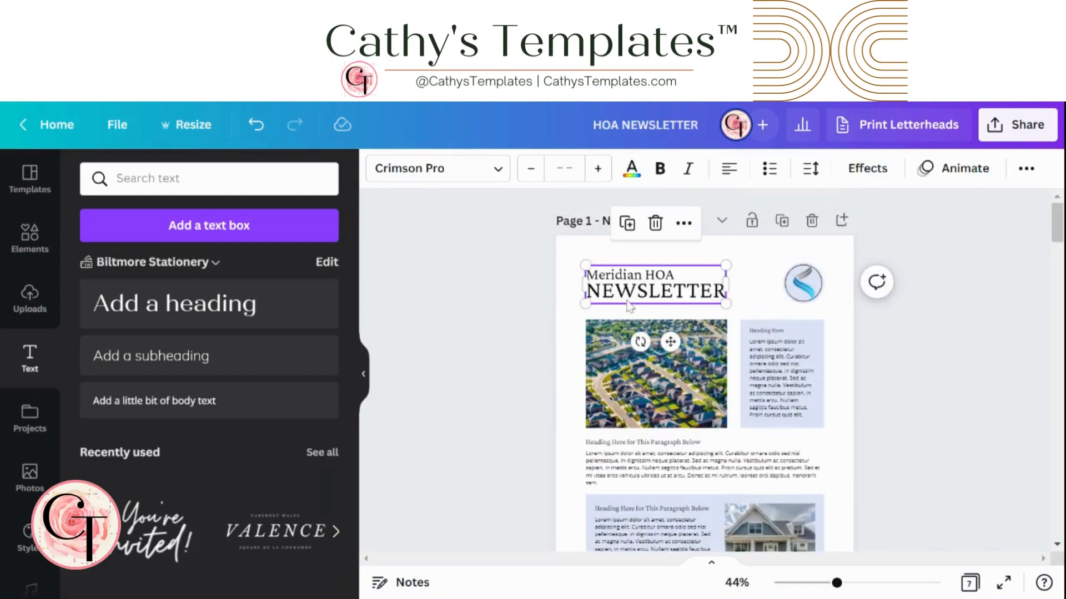
click(498, 170)
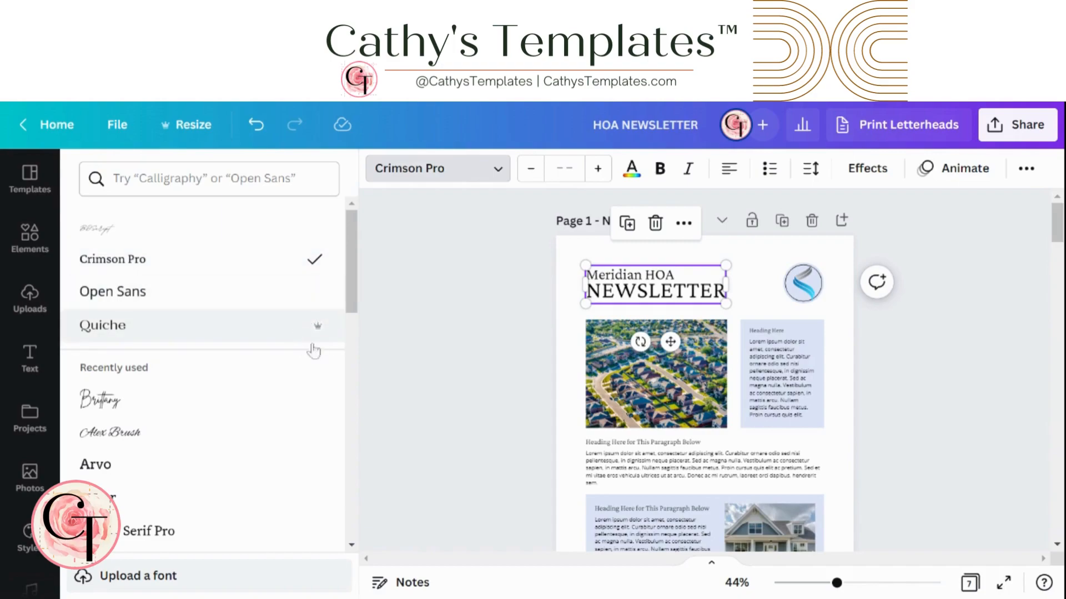
click(431, 315)
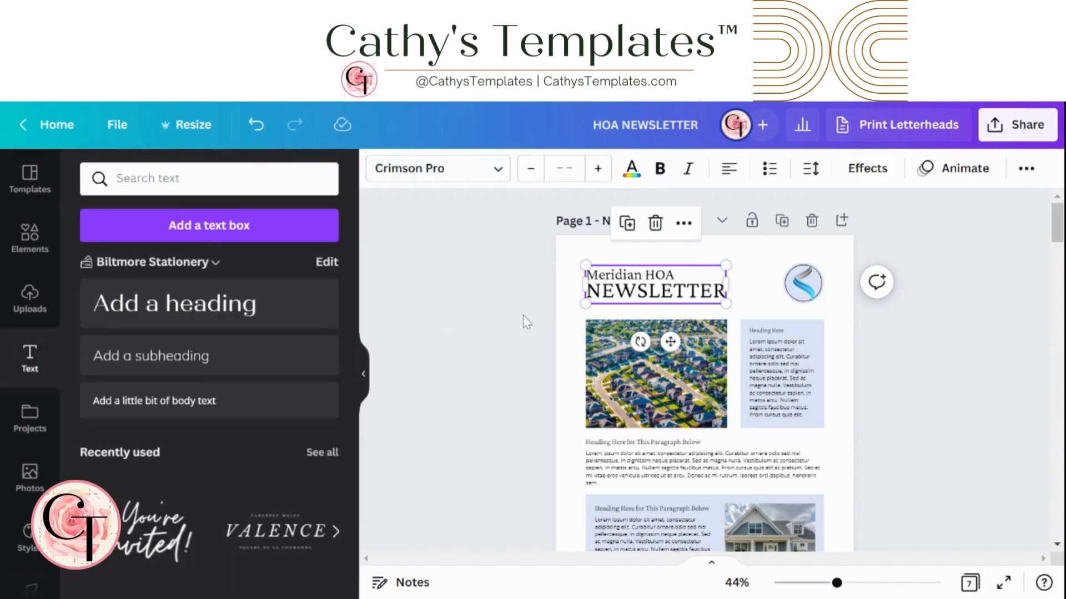
click(522, 321)
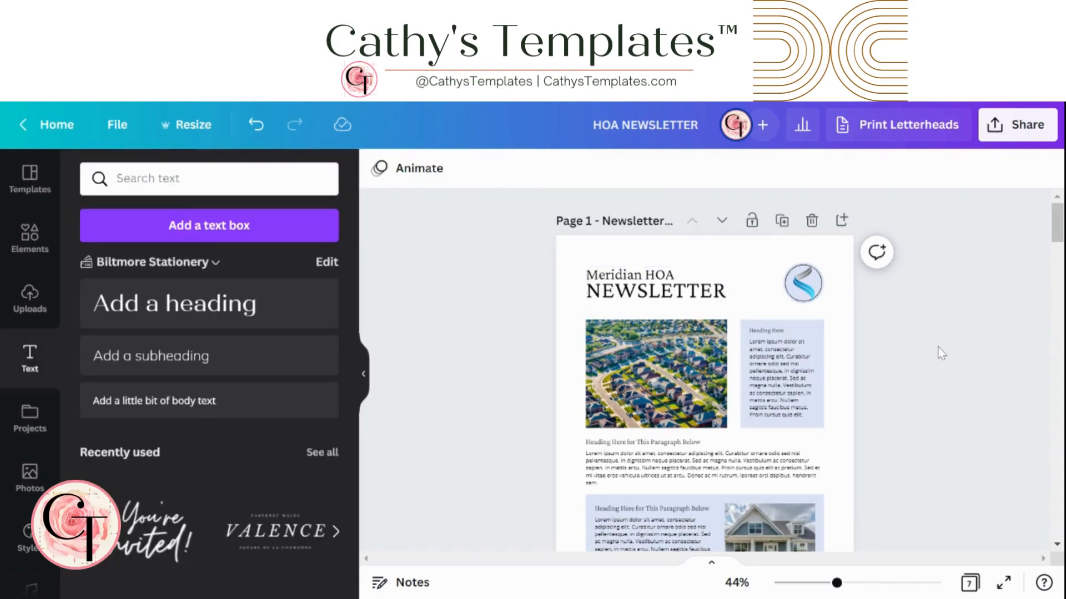
scroll(938, 347, down, 5)
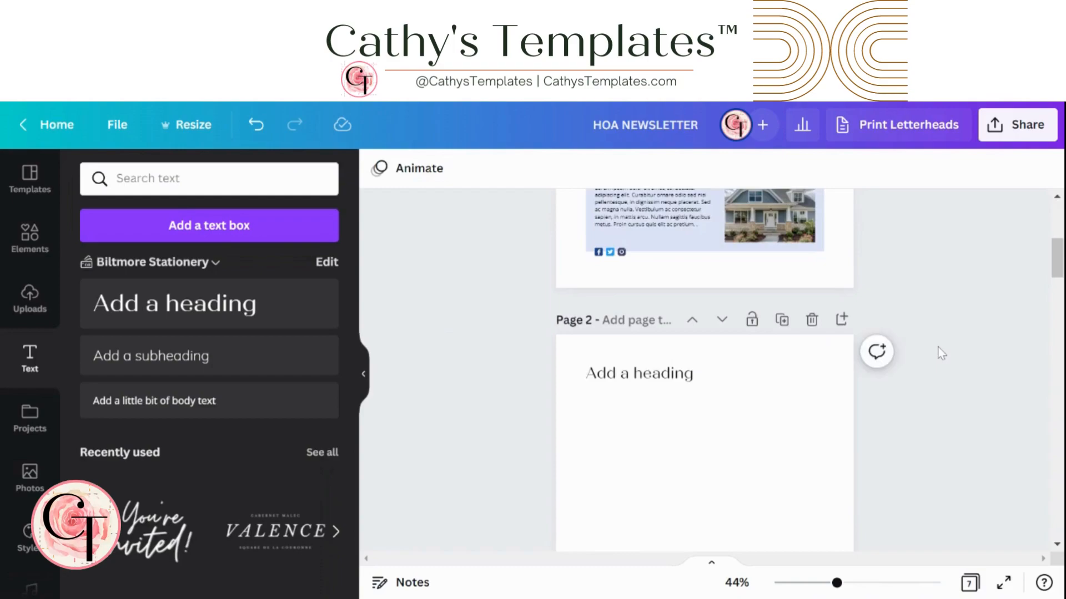
click(598, 382)
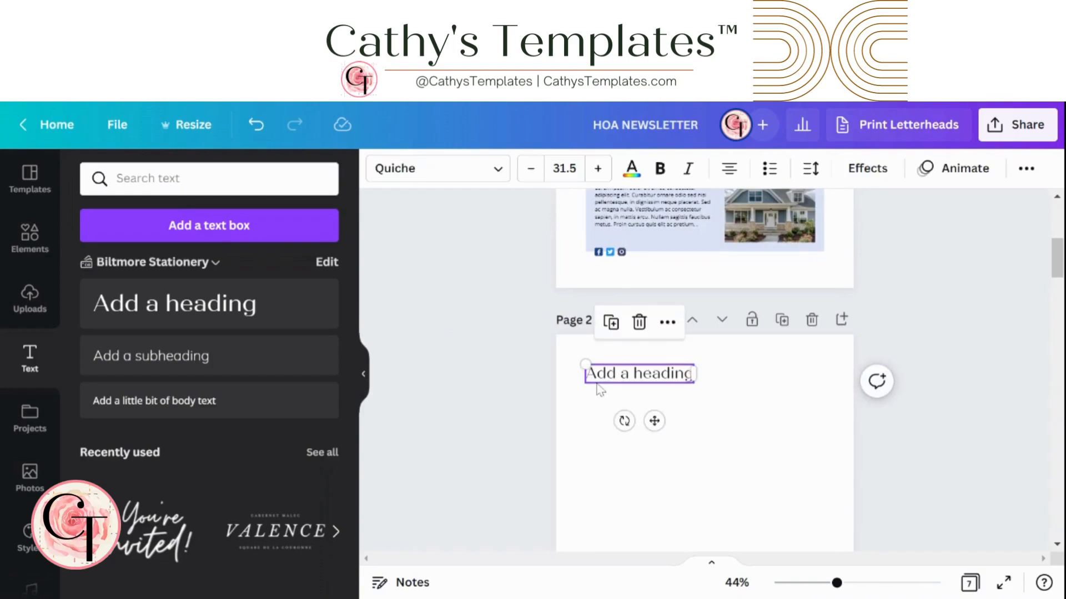
click(464, 174)
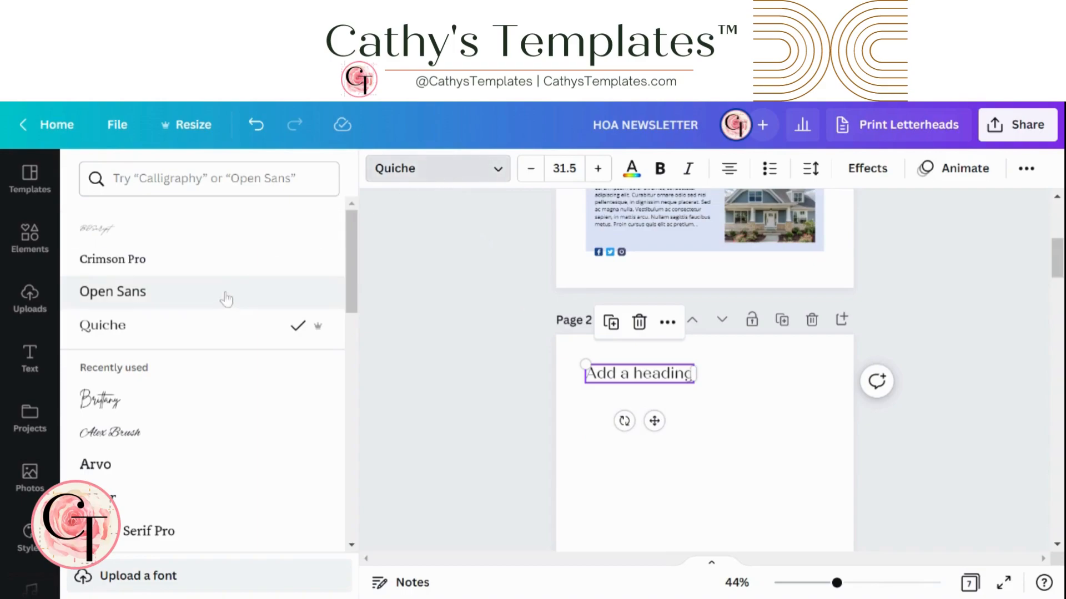
click(214, 263)
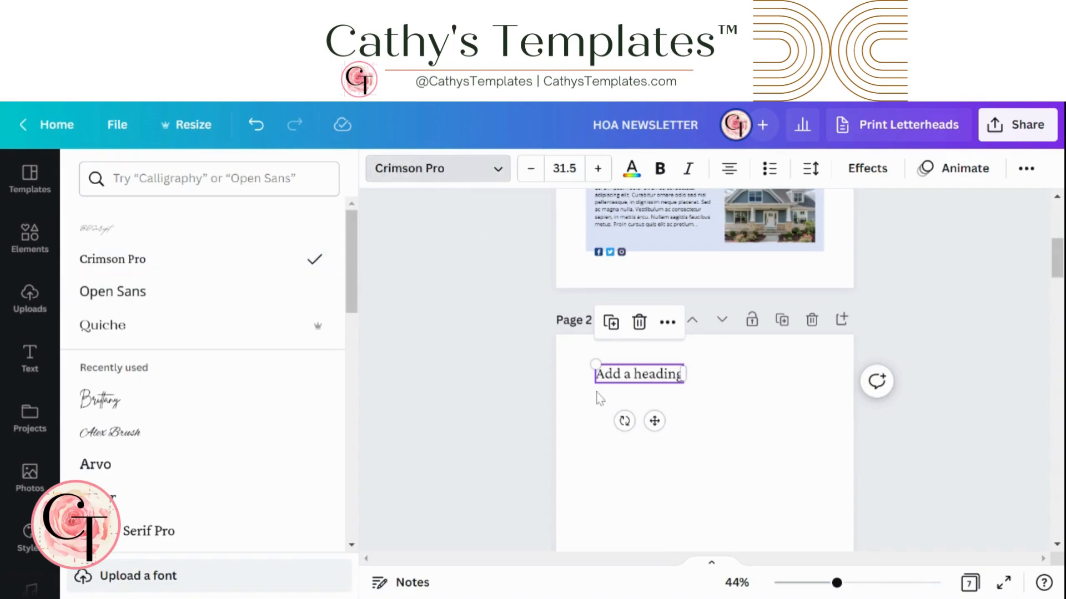
click(702, 435)
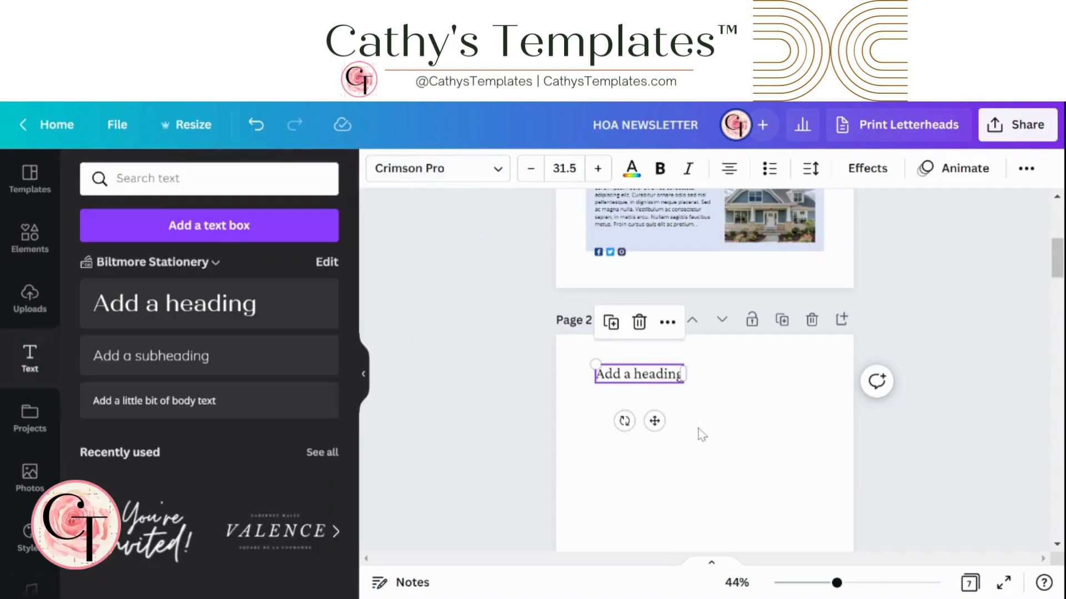
- Check the font sizes of both lines, NEWSLETTER and Meridian HOA, in the page 1 title
scroll(702, 429, up, 8)
click(660, 306)
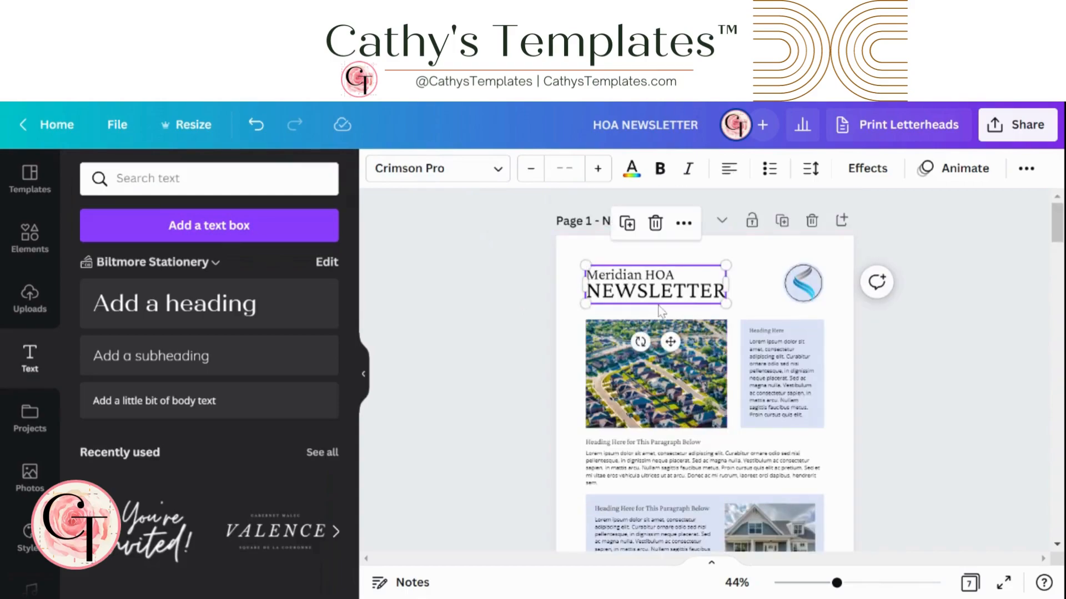
double_click(687, 296)
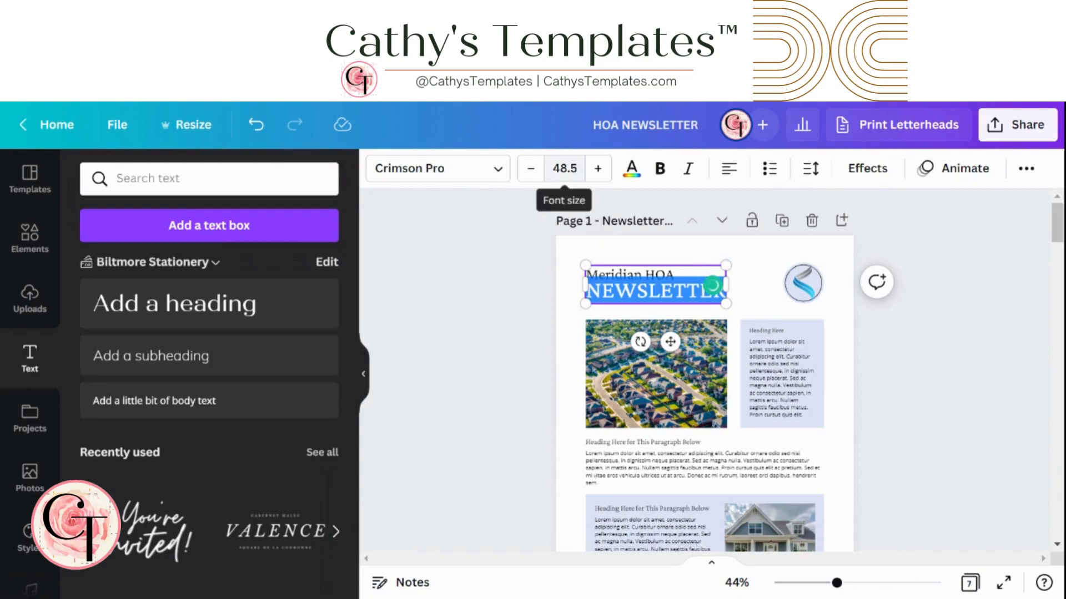
drag(588, 274, 674, 275)
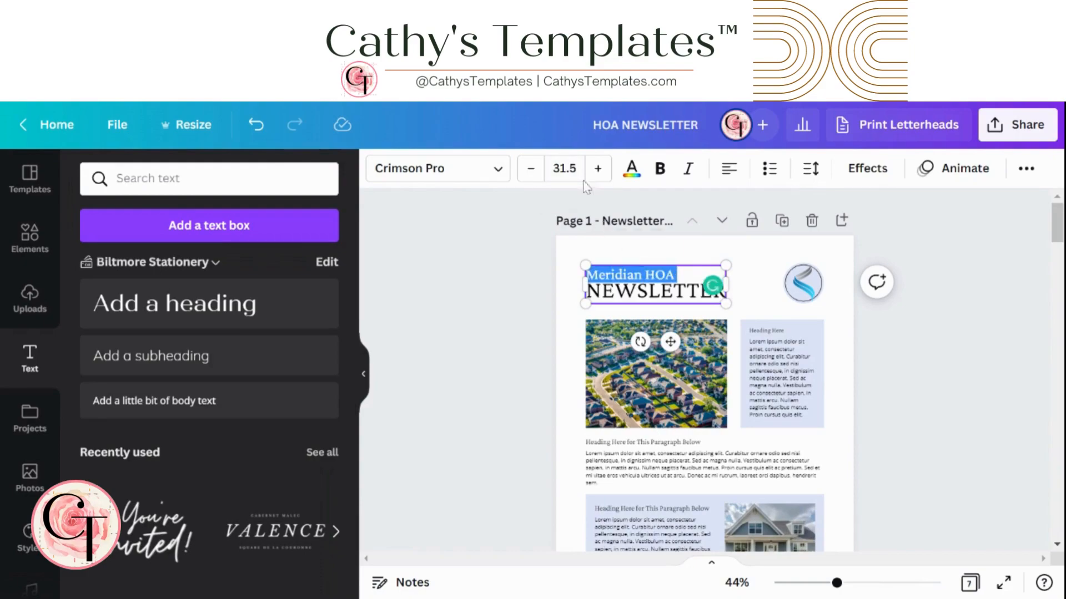
click(924, 393)
- Replace the page 2 heading text with "Meridian HOA" and "NEWSLETTER" on a second line
scroll(924, 393, down, 2)
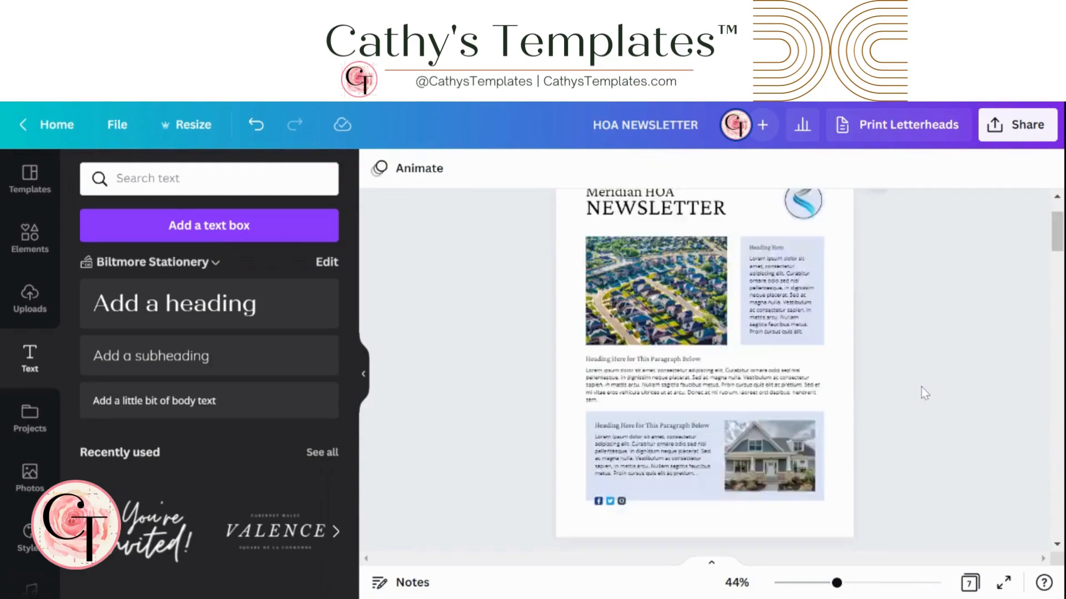
scroll(924, 393, down, 6)
double_click(644, 379)
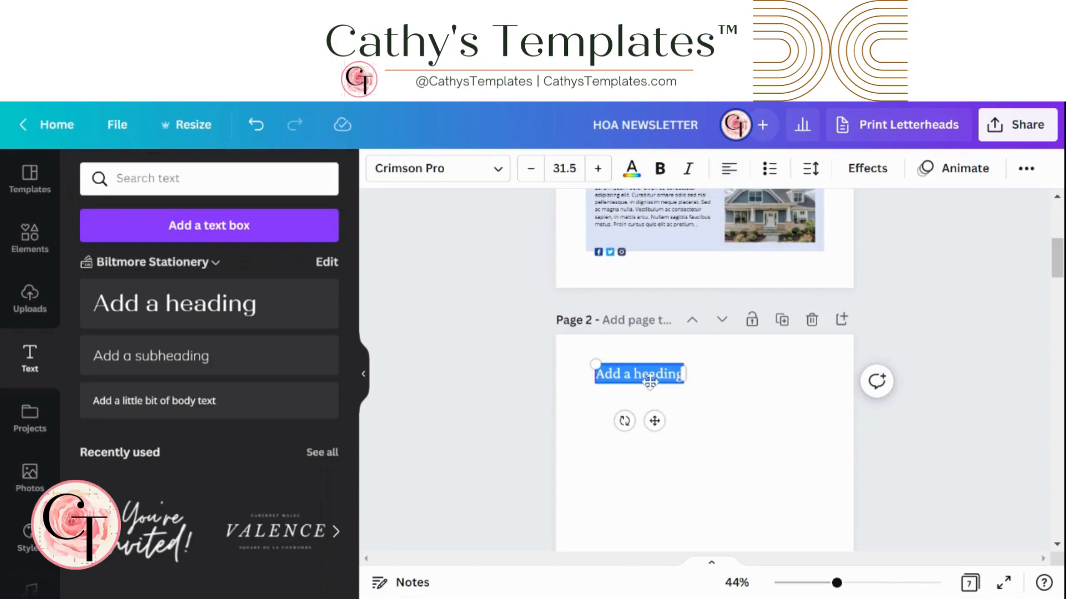
text(Me)
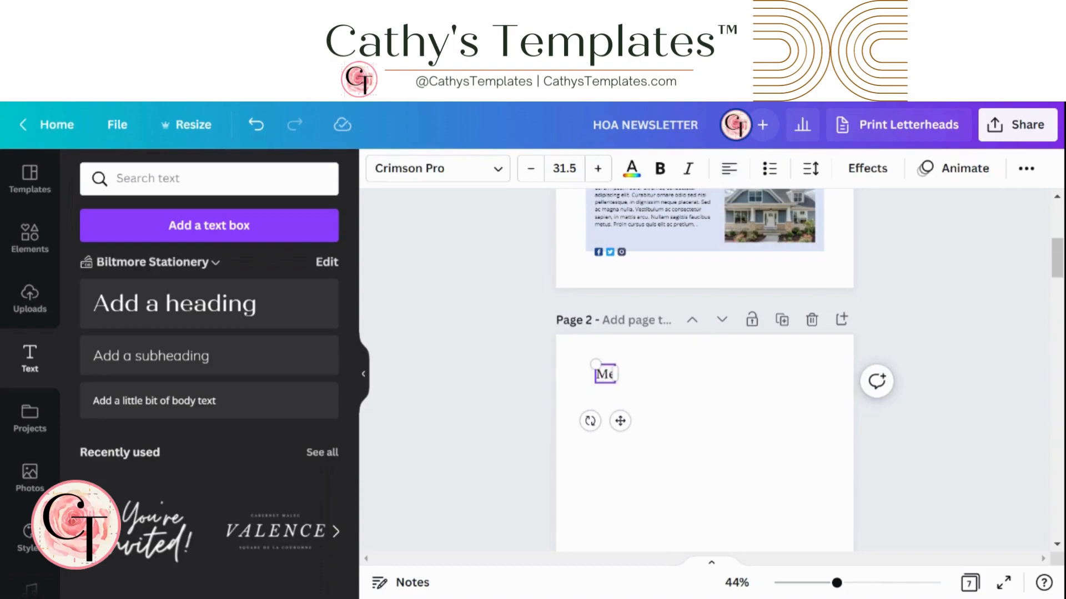
text(ridian HOA)
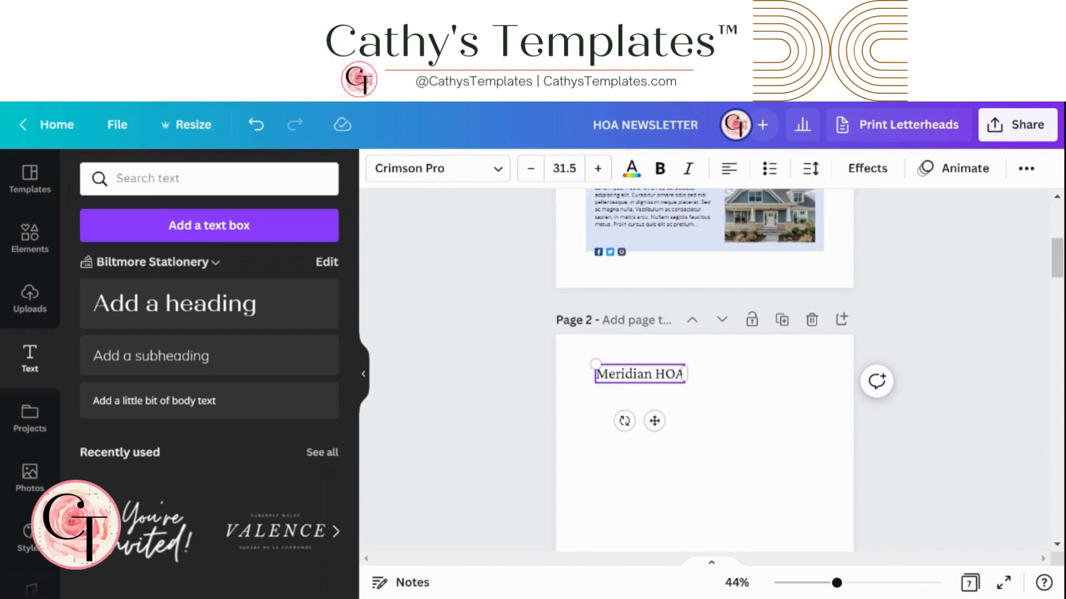
key(Return)
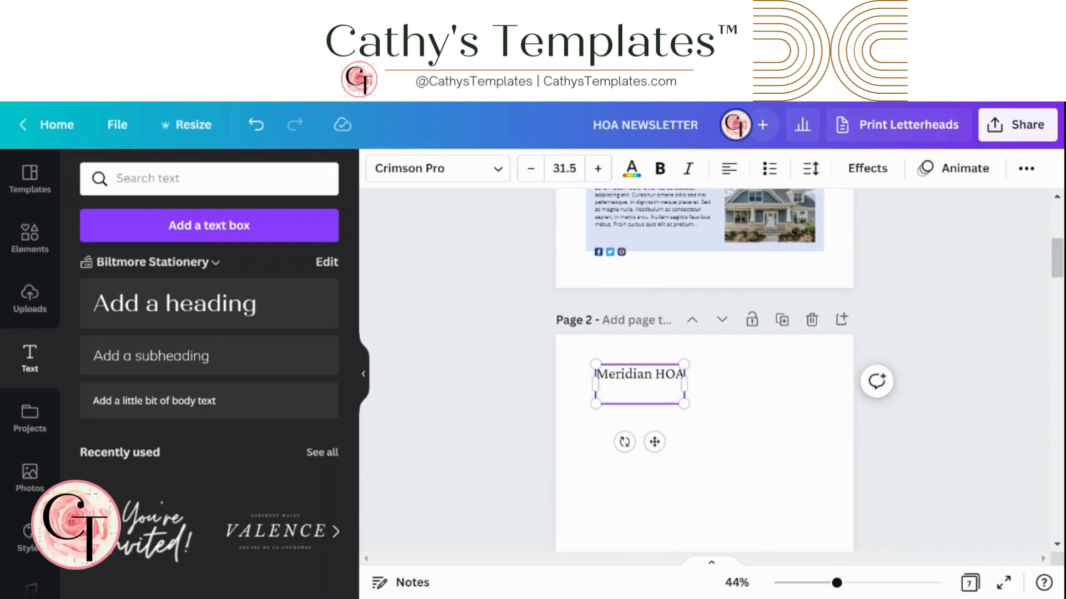
text(NEWSLETTER)
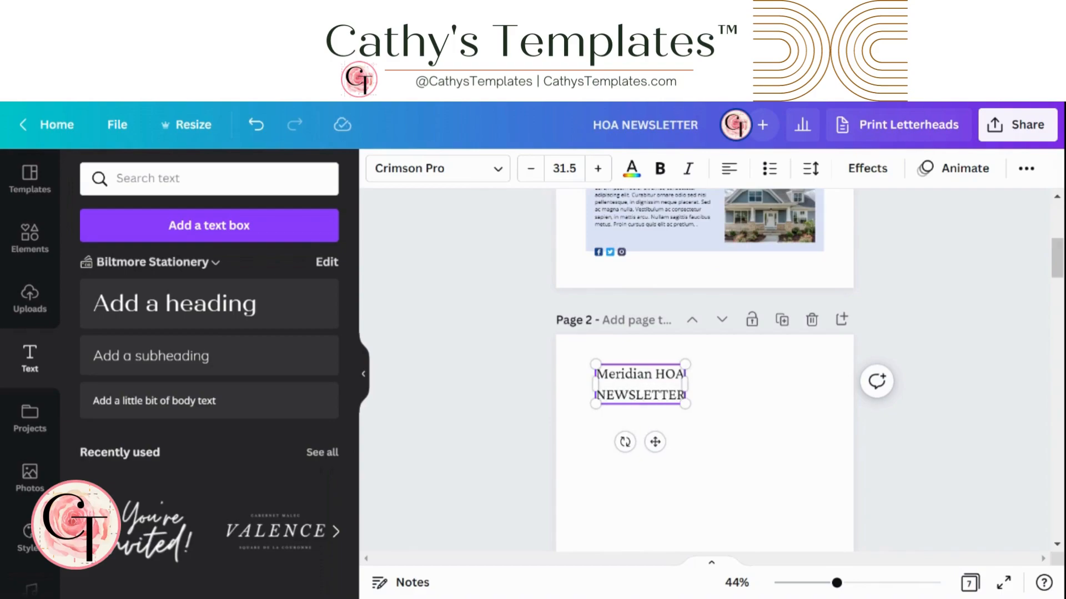
click(750, 388)
- Recheck the font size of the word NEWSLETTER in the page 1 title, and return to page 2
scroll(740, 436, up, 5)
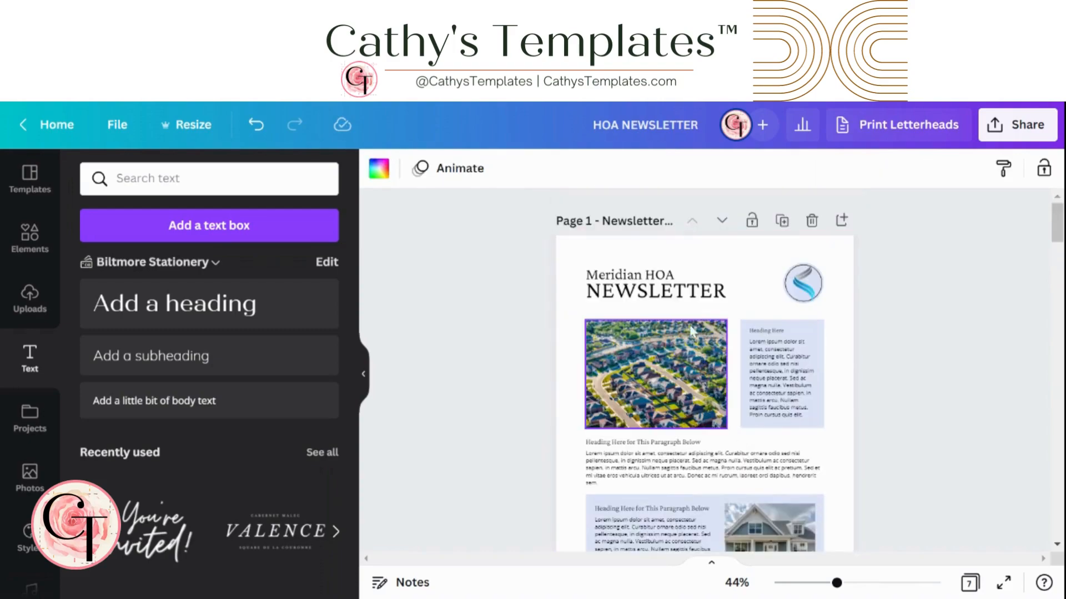
double_click(691, 303)
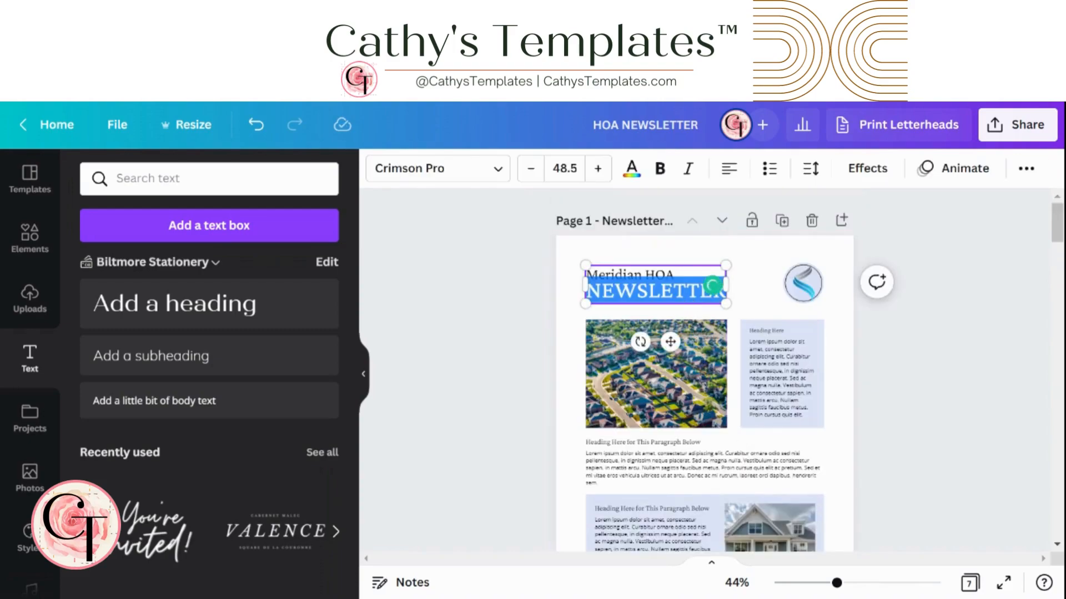
click(566, 348)
scroll(566, 348, down, 5)
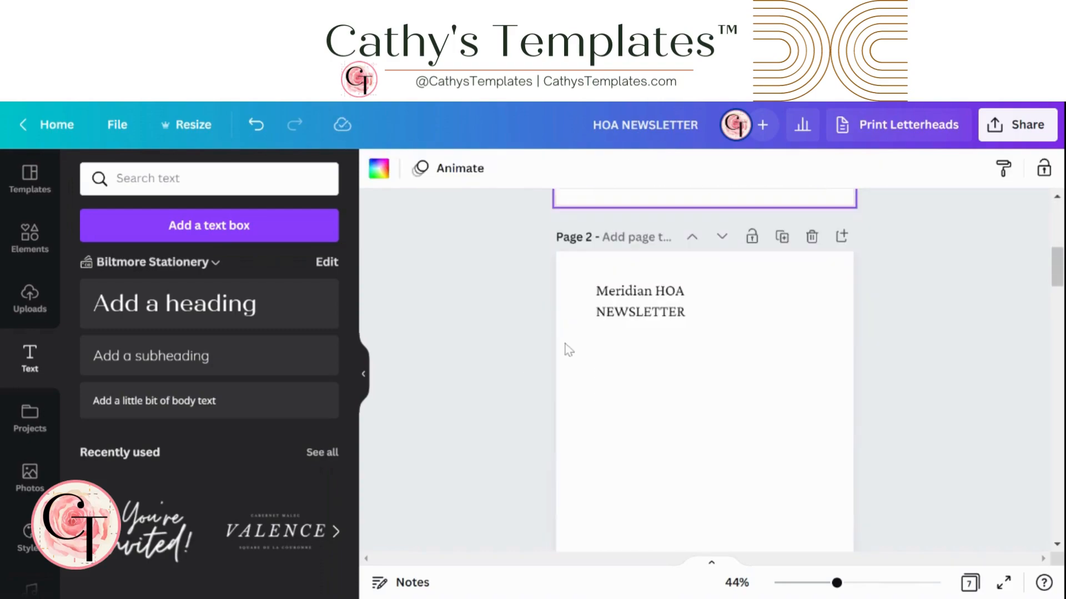
- Set the font size of the word NEWSLETTER in the page 2 title to 48.5
double_click(629, 311)
click(564, 168)
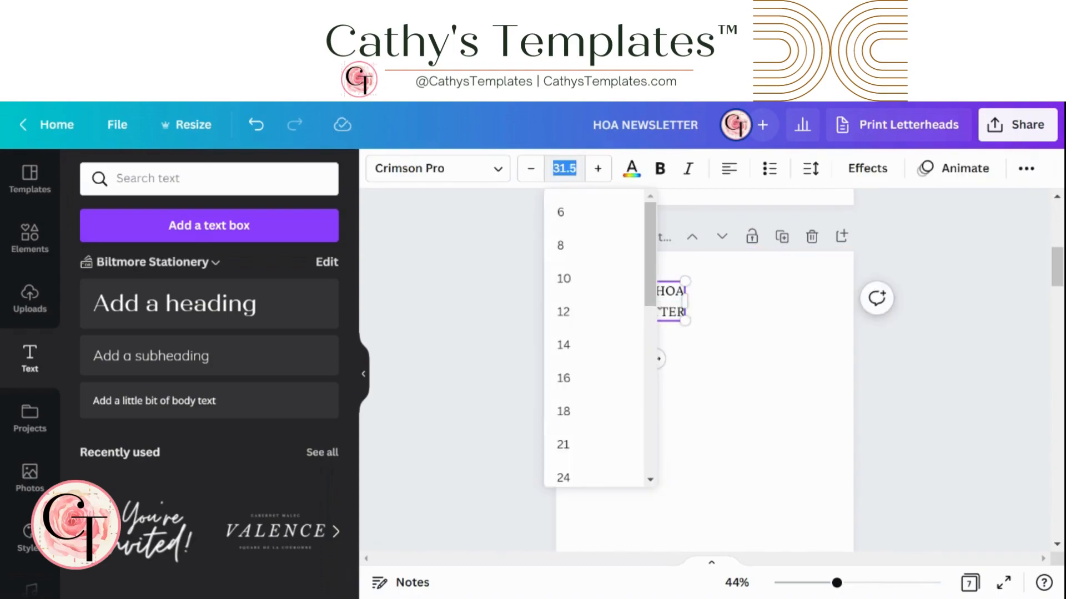
text(48.5)
key(Return)
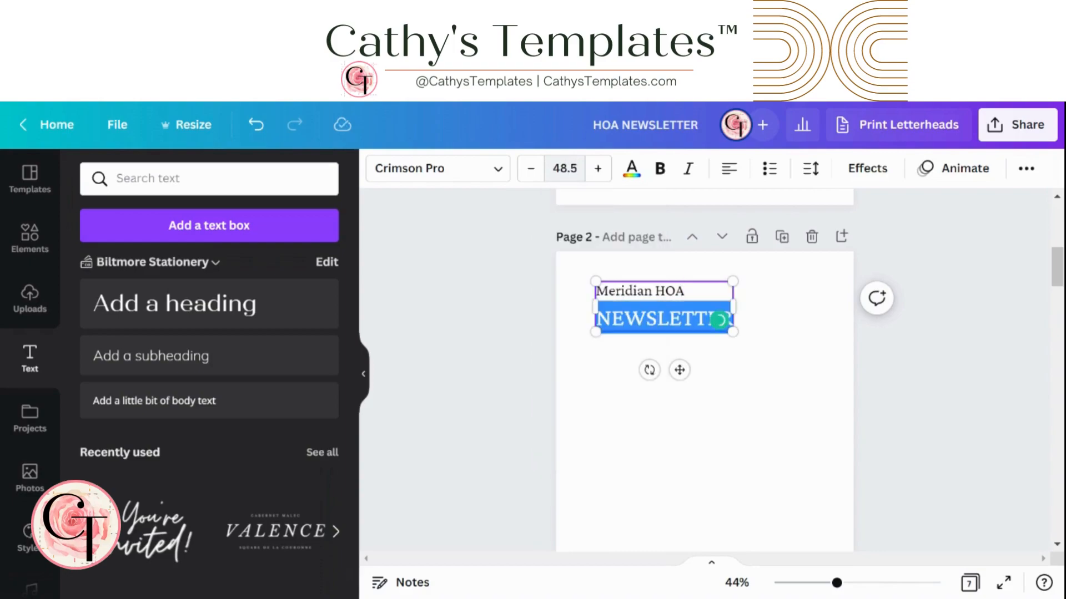
click(762, 403)
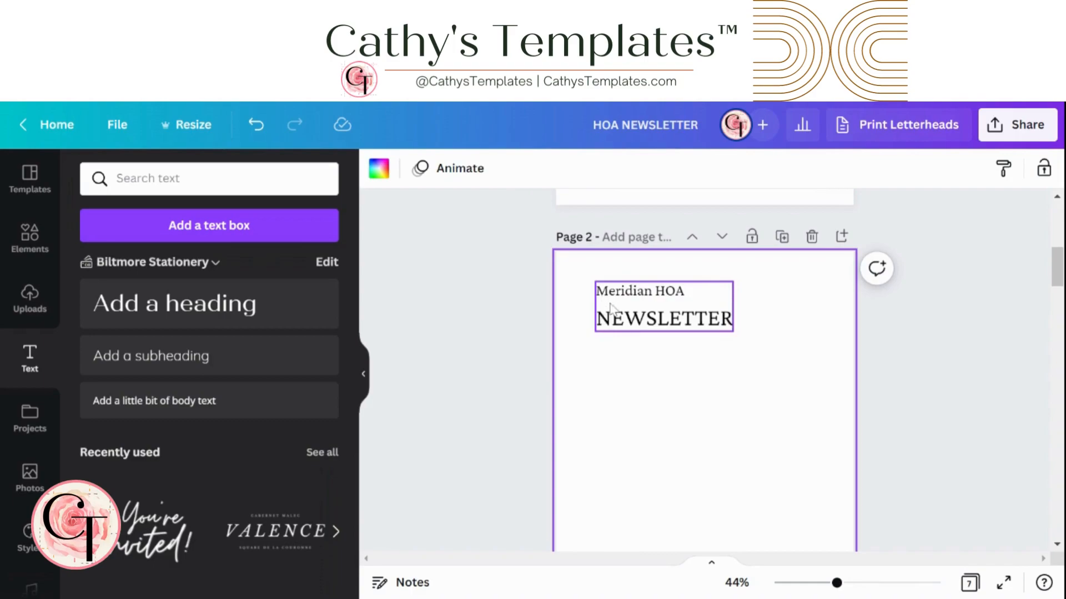
- Check the letter and line spacing of the page 1 newsletter title
scroll(655, 316, up, 7)
click(645, 293)
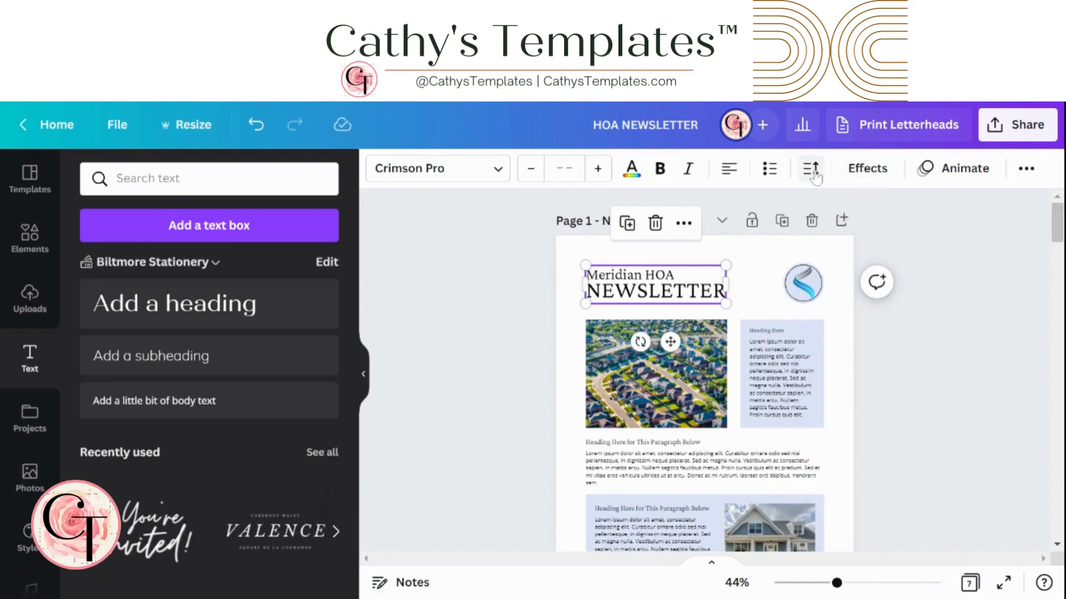
click(813, 174)
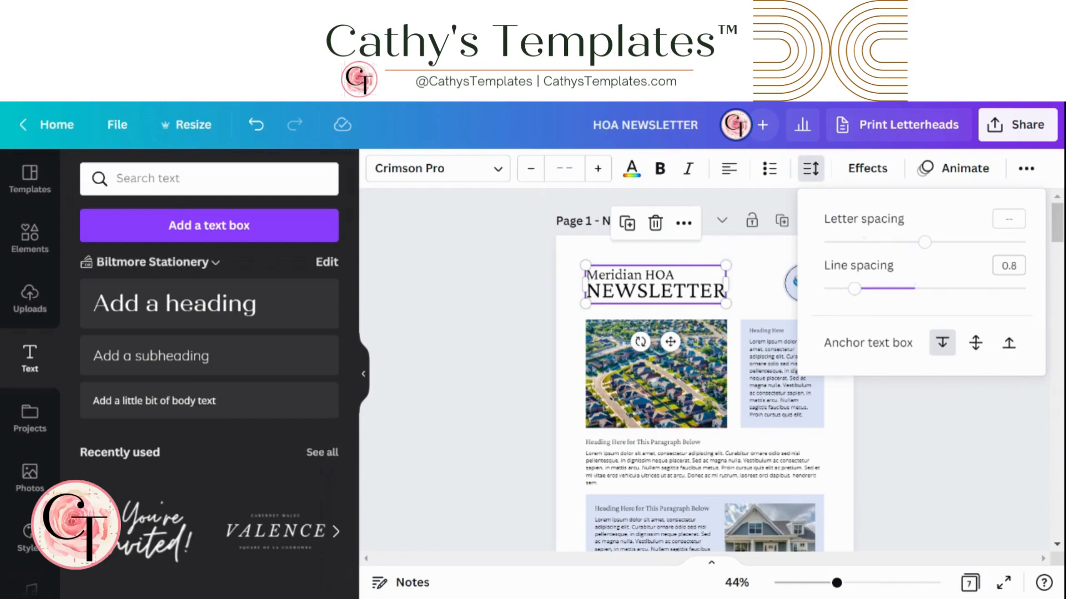
click(980, 440)
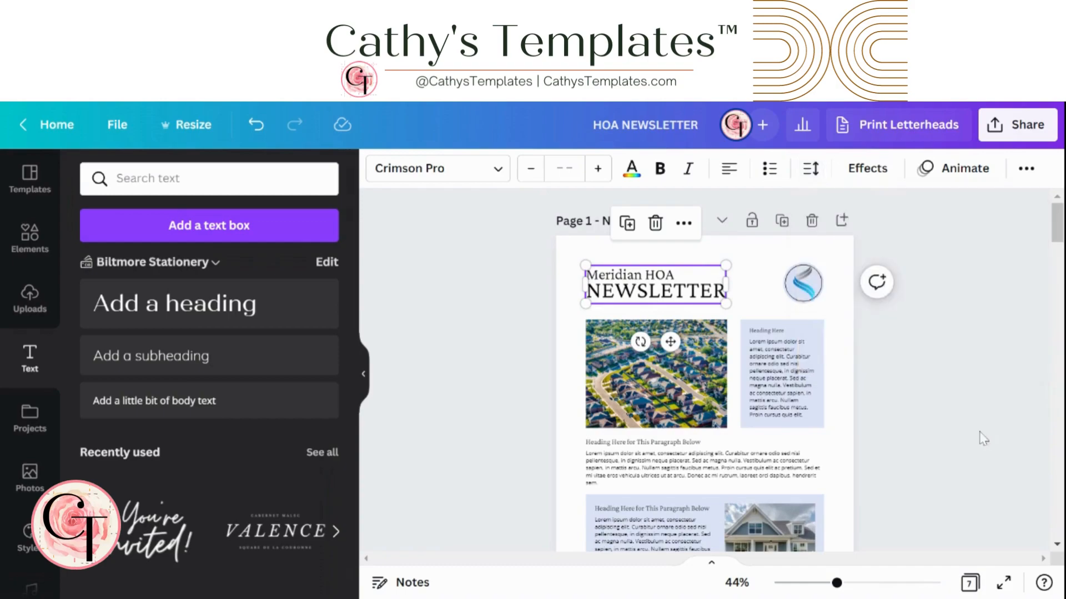
- Set the line spacing of the page 2 title to 0.8
scroll(972, 405, down, 7)
click(636, 307)
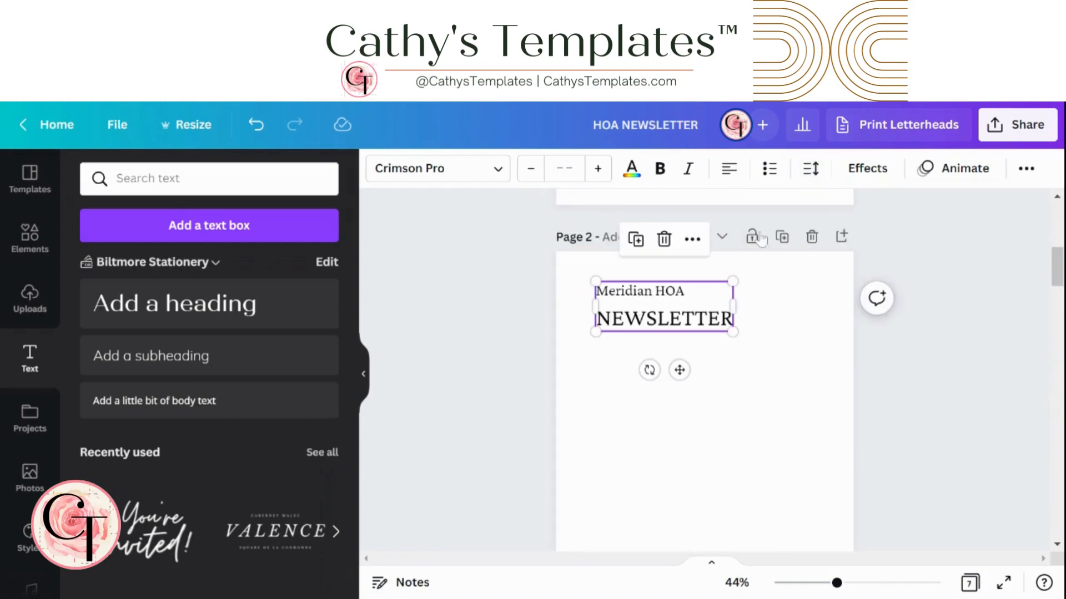
click(807, 172)
click(1009, 266)
key(BackSpace)
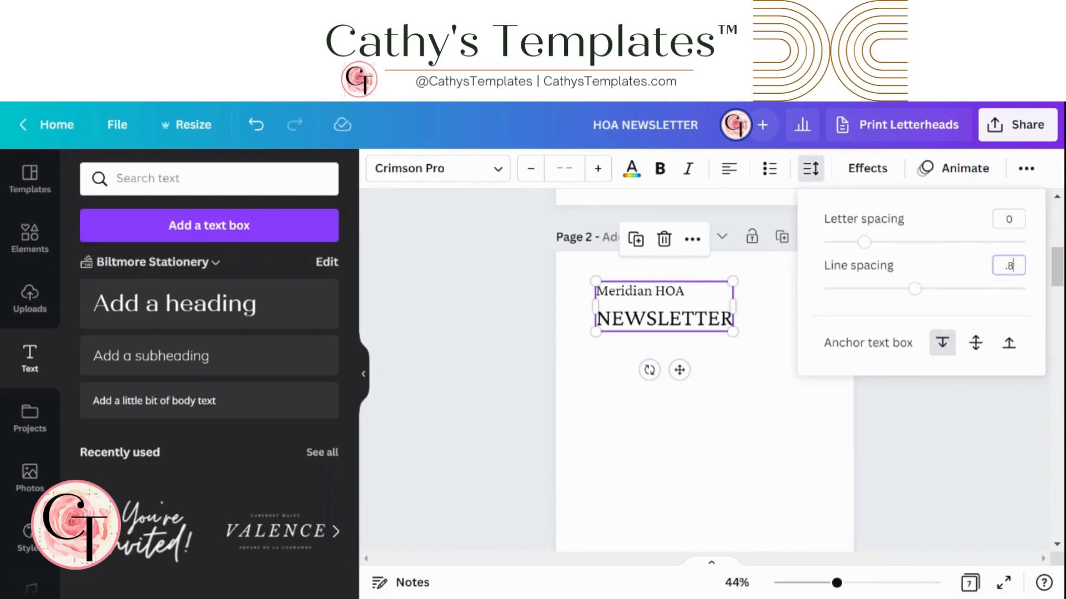
key(Return)
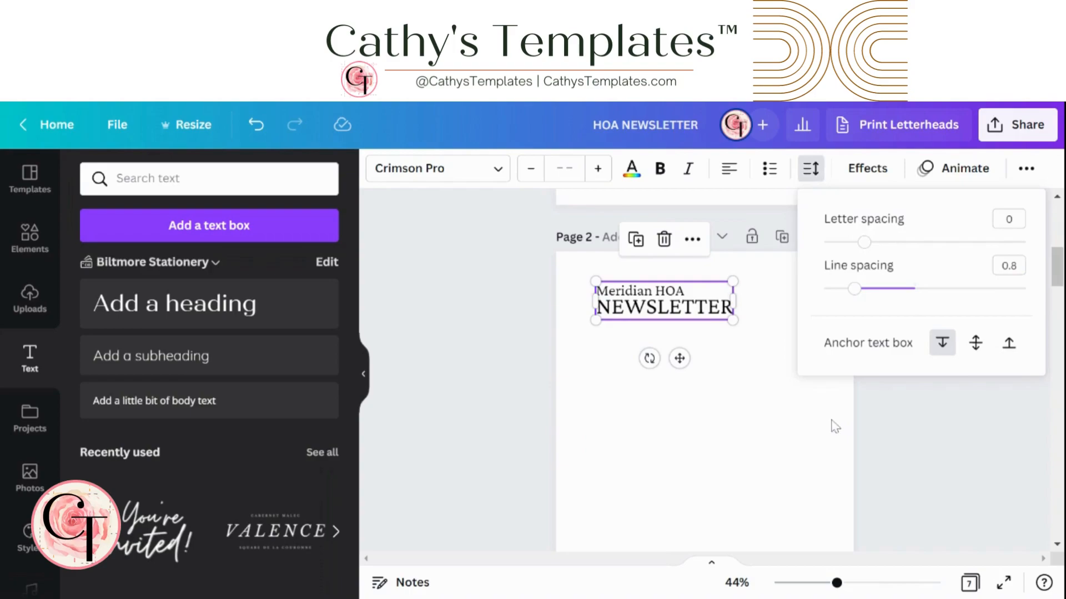
click(834, 395)
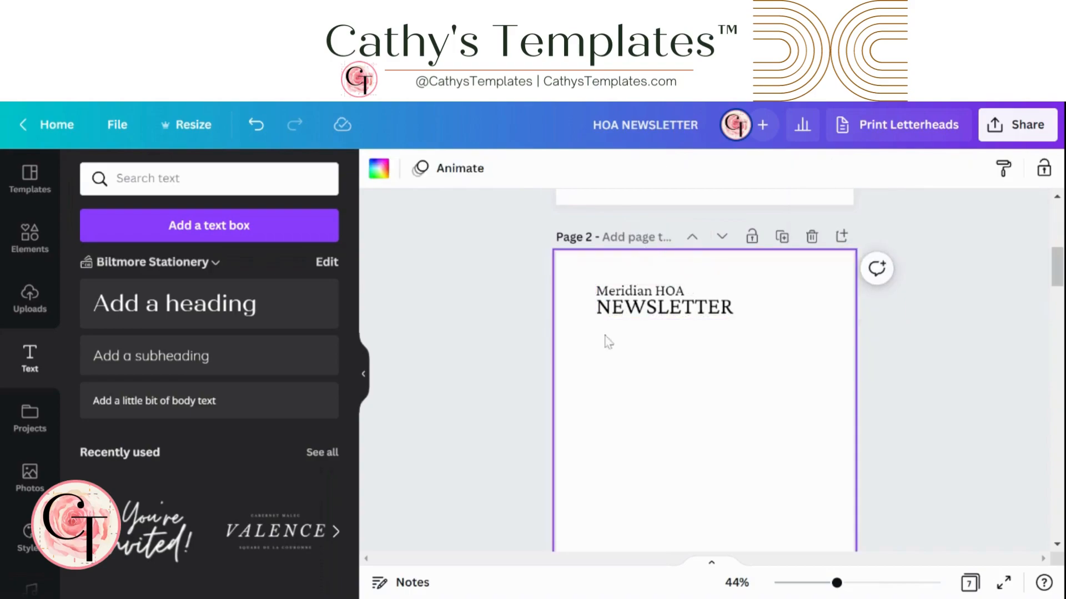
- Search the elements for "logo" and place the white double-ring circle, reduced to badge size, beside the page 2 title near the right margin
scroll(678, 445, up, 2)
scroll(678, 444, up, 6)
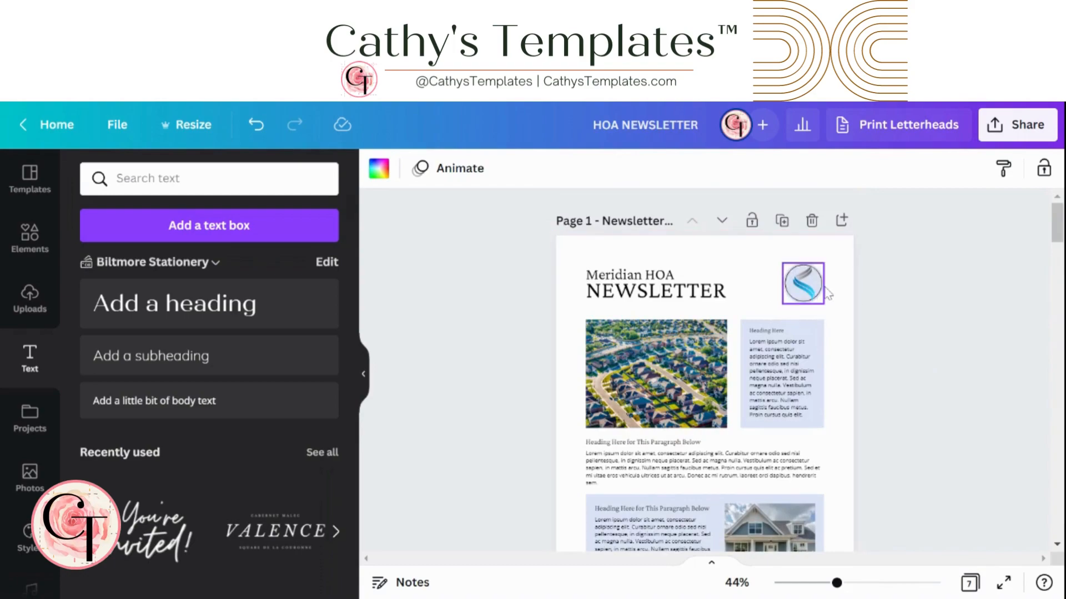
click(35, 244)
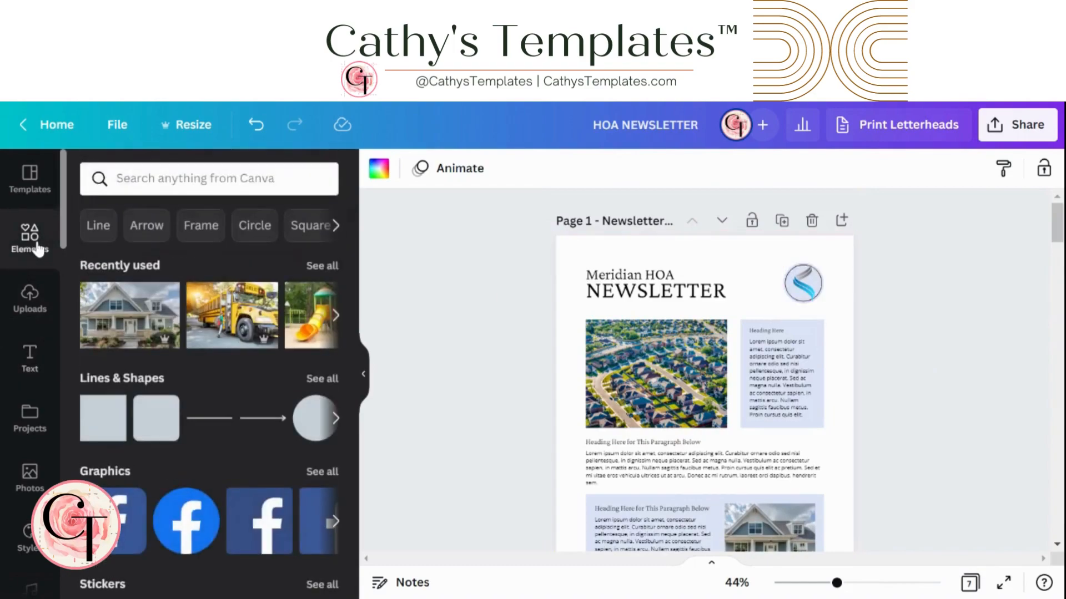
click(195, 178)
text(logo)
key(Return)
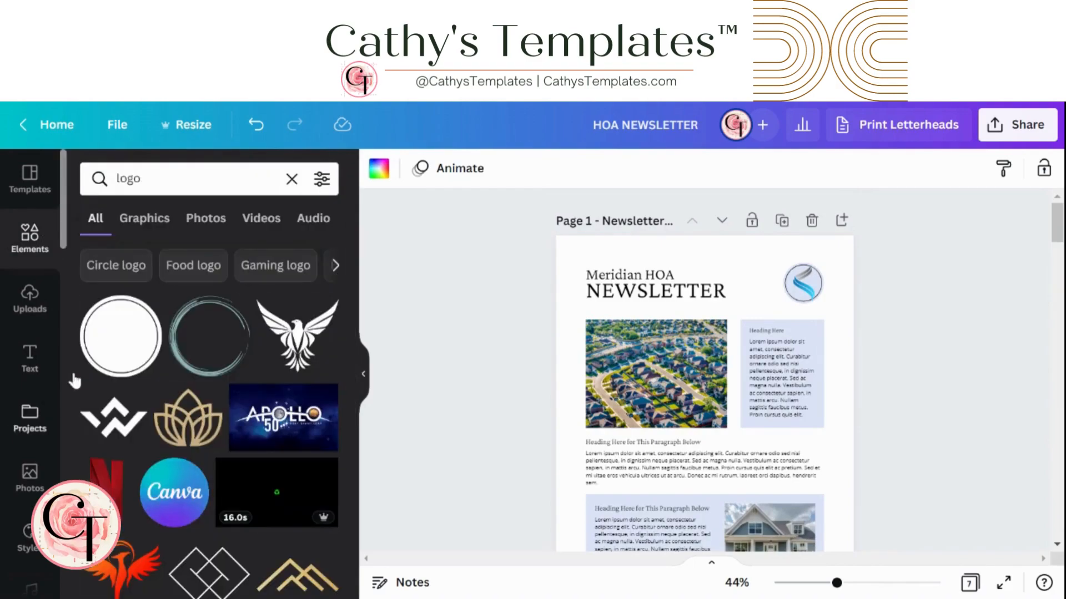
scroll(502, 317, down, 5)
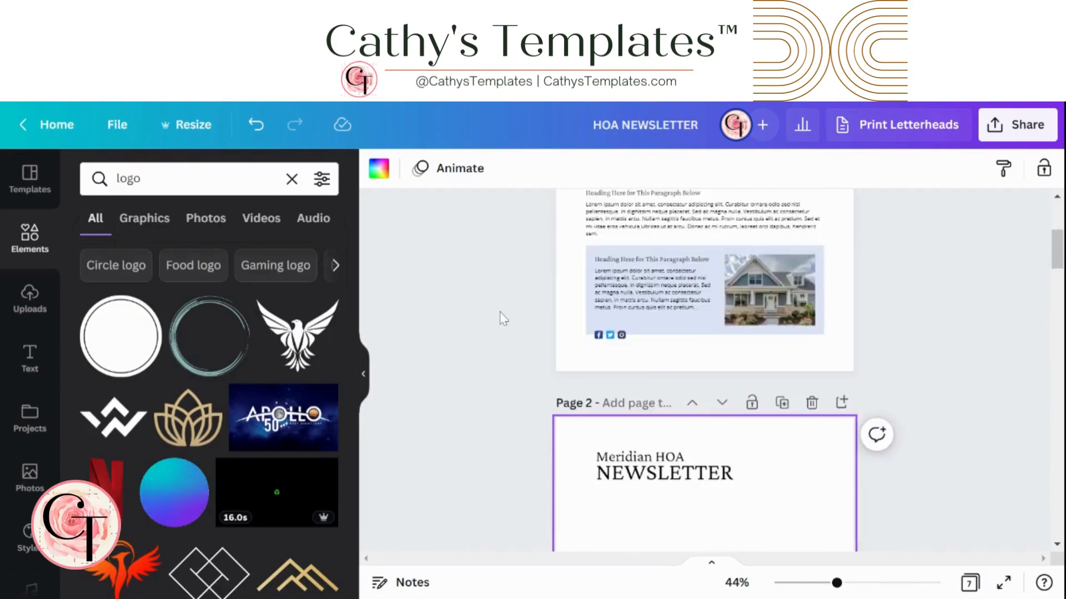
scroll(501, 318, down, 3)
drag(446, 330, 445, 328)
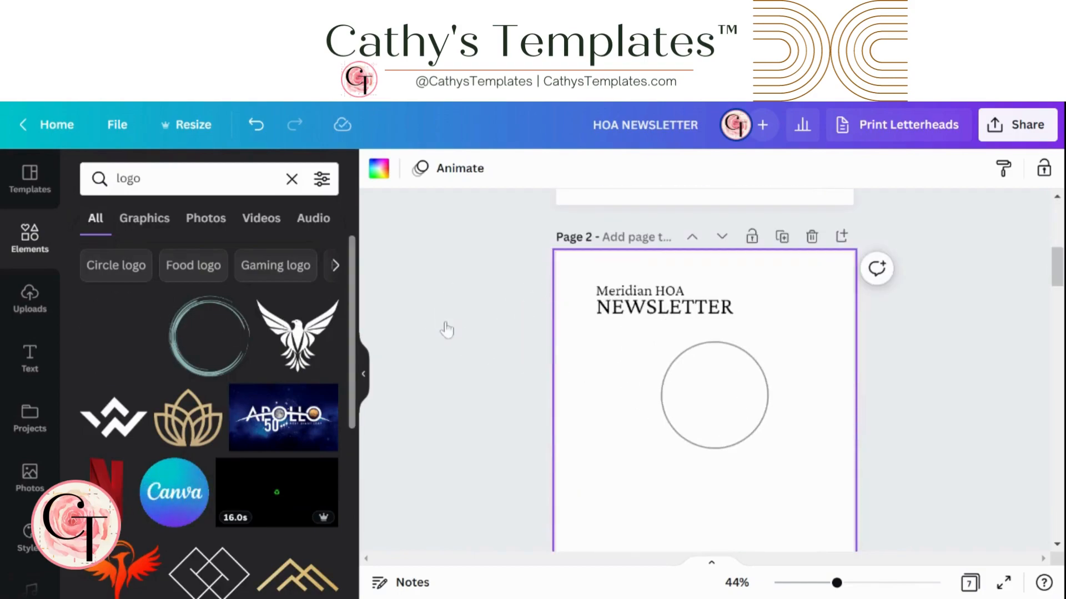
drag(655, 457, 802, 309)
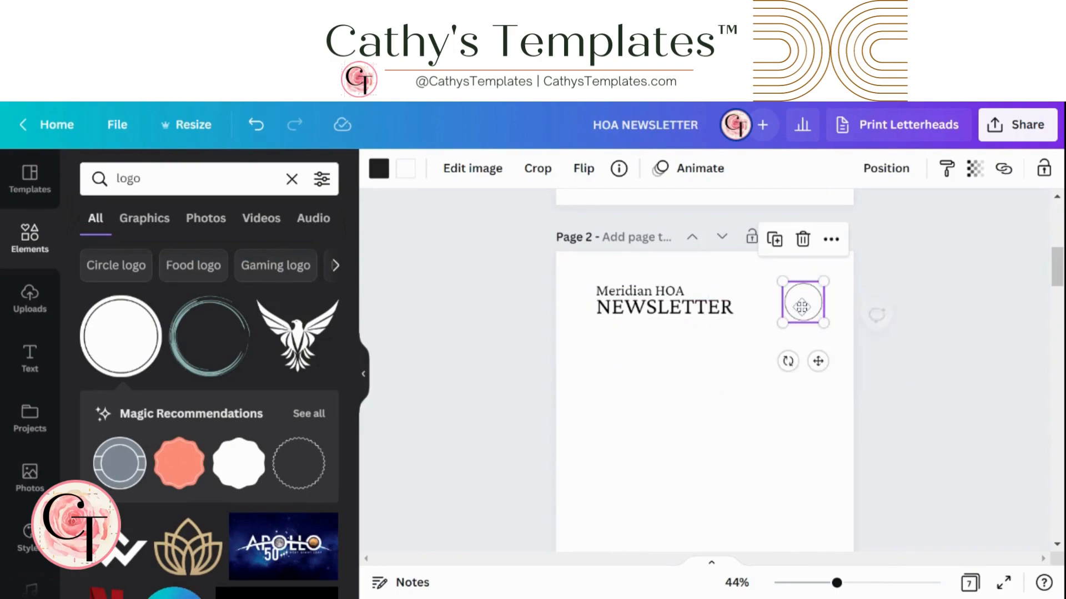
- Change the white fill of the page 2 circle to the light blue document color
click(402, 170)
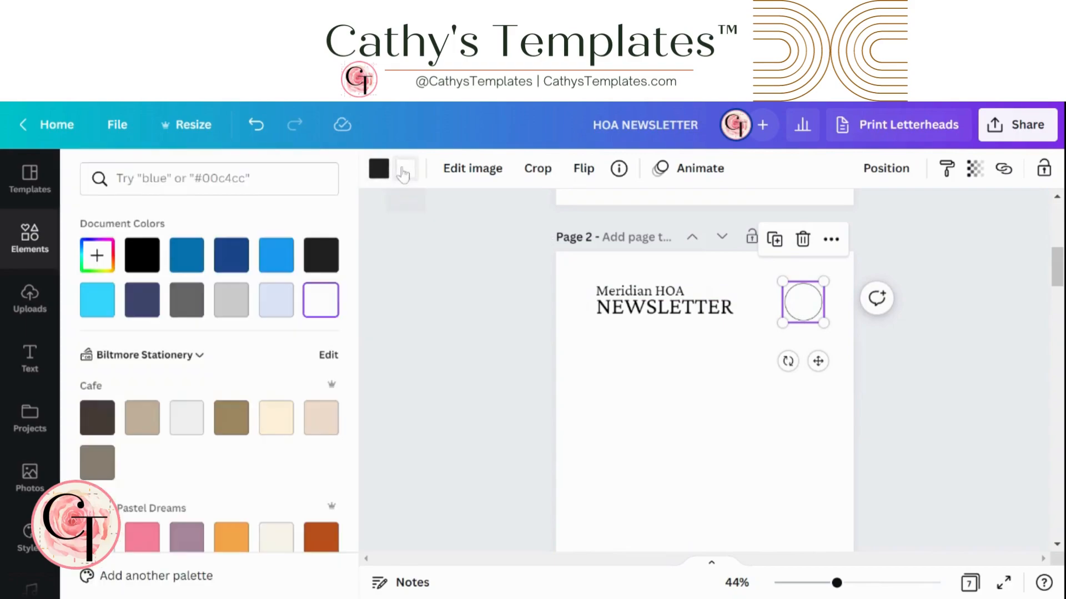
click(262, 298)
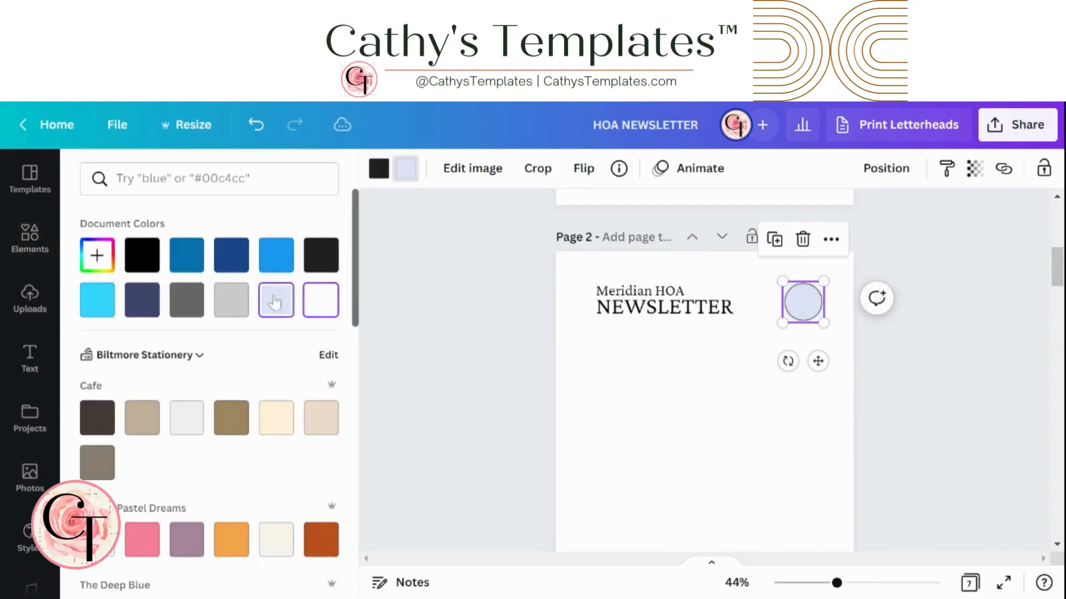
click(672, 463)
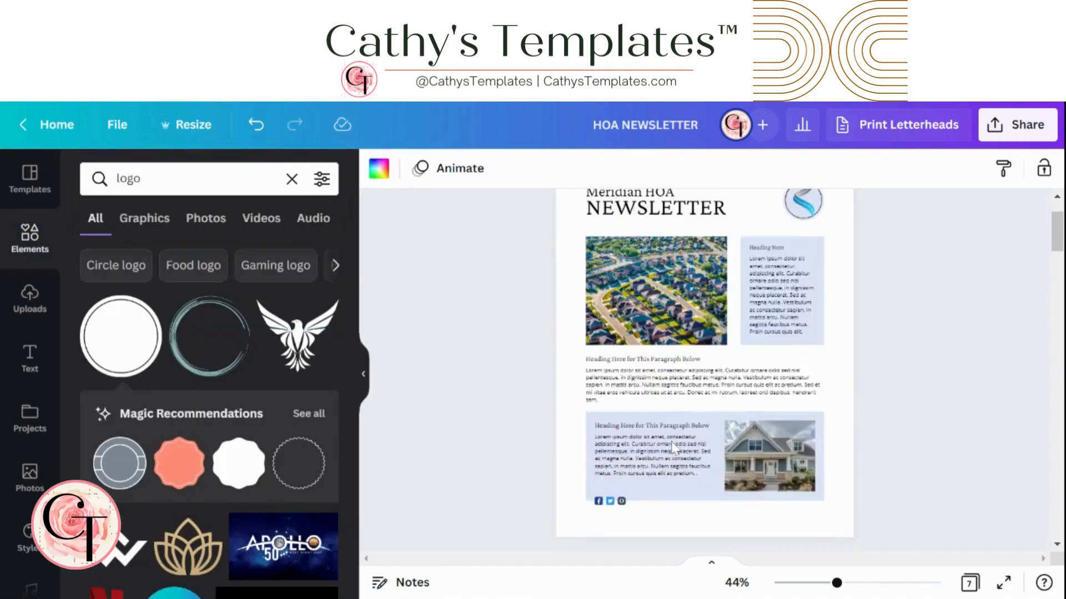
- Examine the swirl logo on page 1 and find the same graphic in the logo search results
scroll(673, 449, up, 2)
click(800, 289)
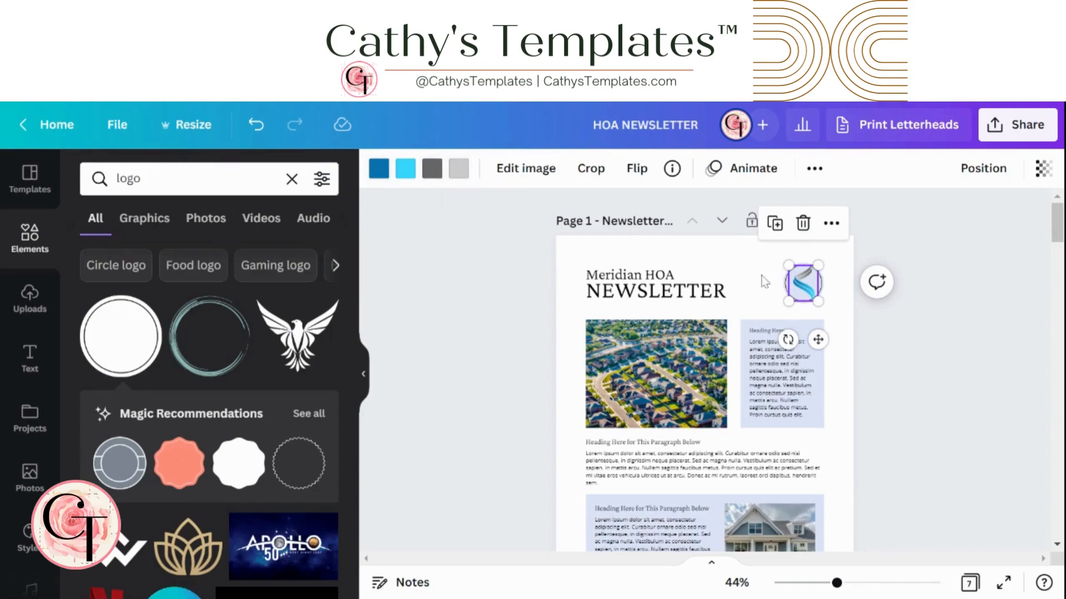
click(452, 357)
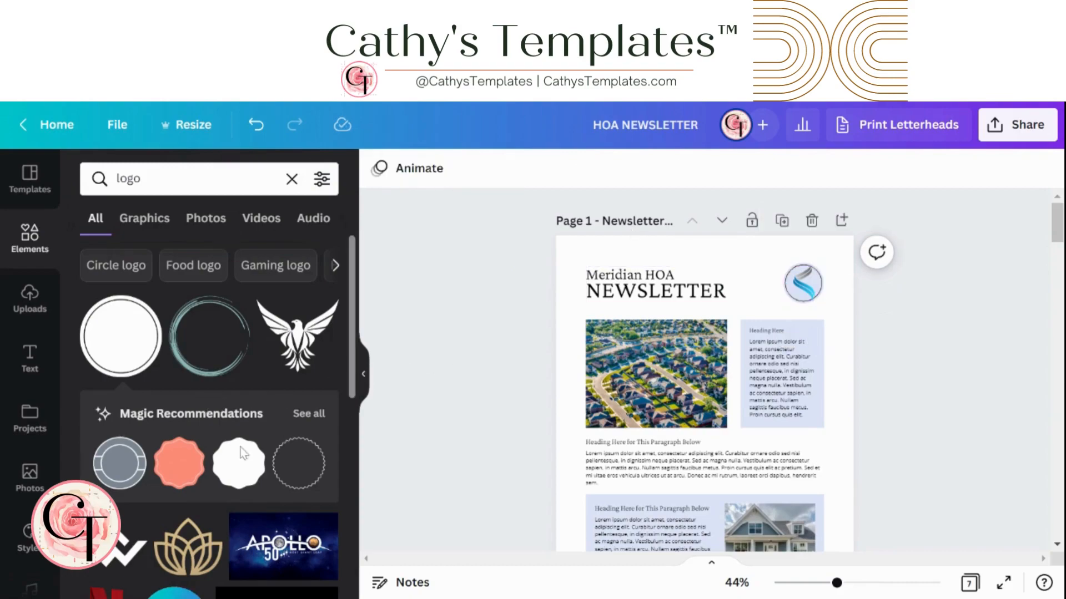
scroll(200, 466, down, 7)
scroll(199, 466, down, 5)
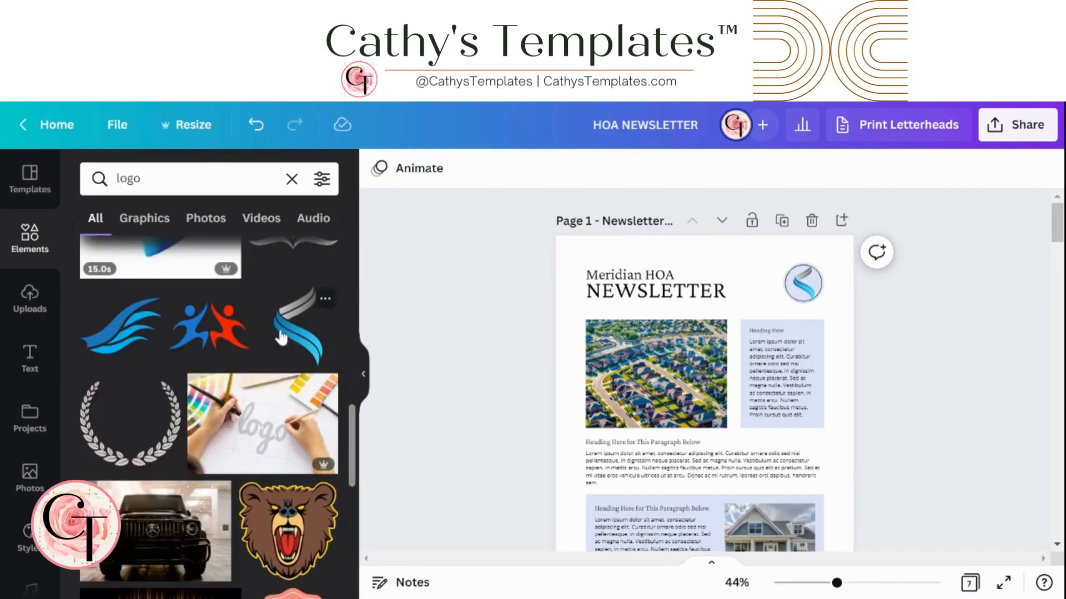
scroll(511, 387, down, 5)
scroll(511, 387, down, 3)
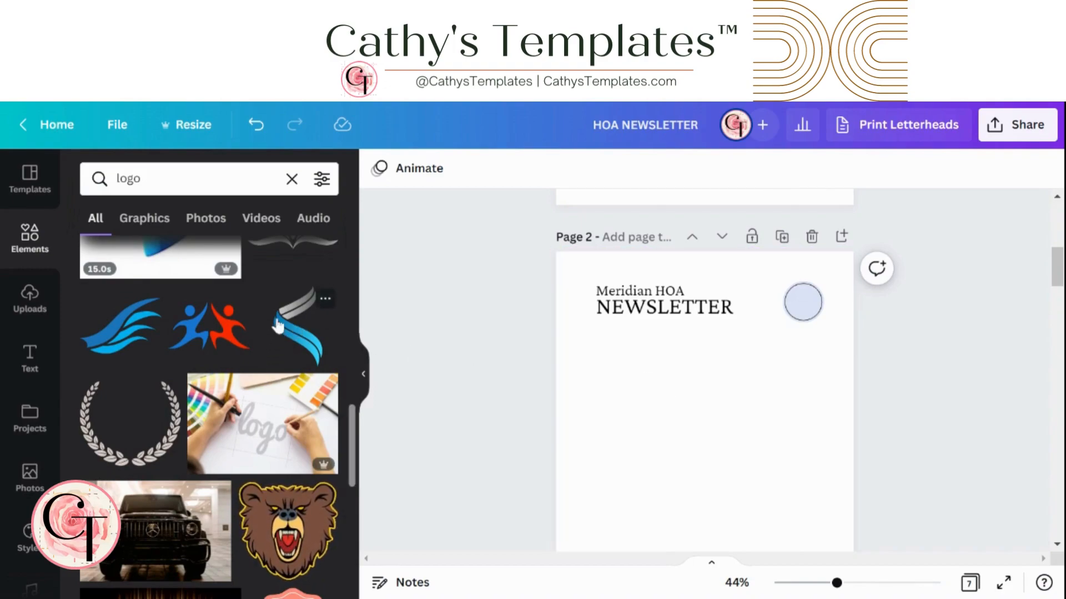
scroll(433, 372, down, 2)
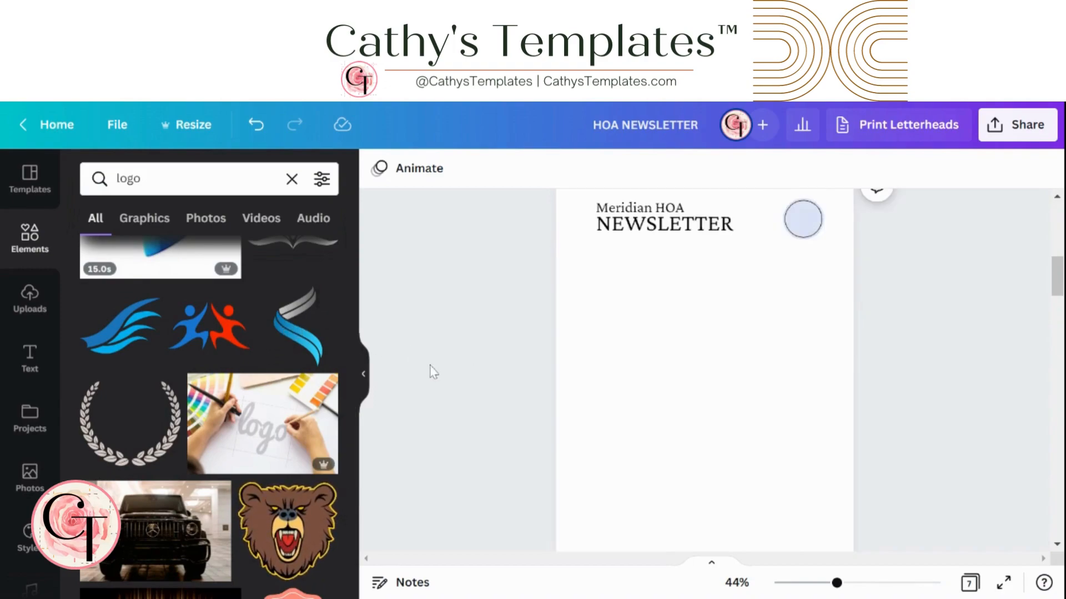
click(297, 340)
click(772, 438)
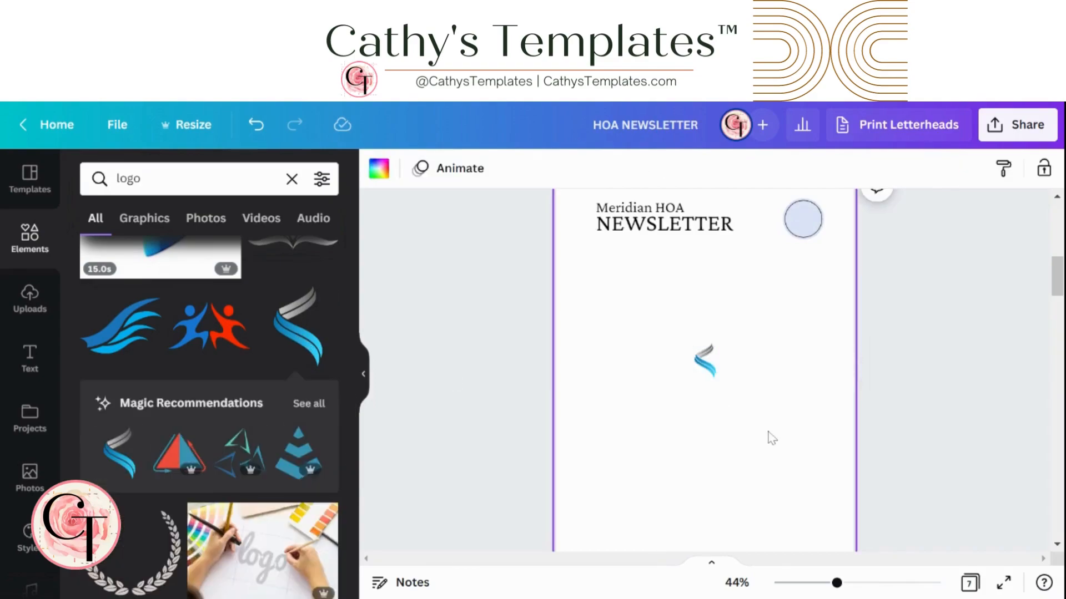
scroll(772, 438, down, 2)
drag(861, 587, 890, 582)
scroll(785, 385, down, 2)
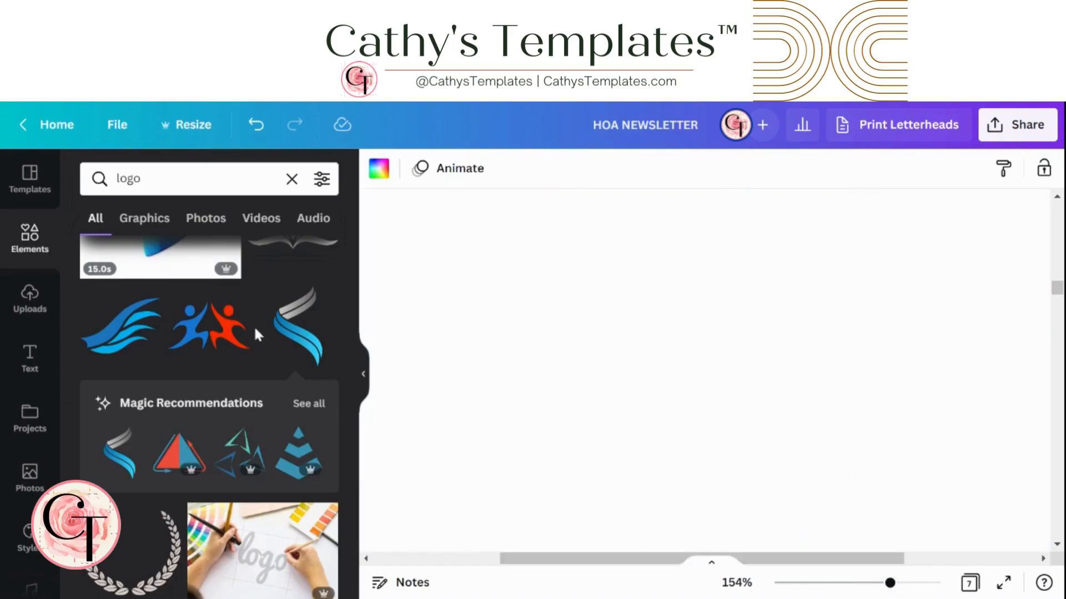
click(291, 333)
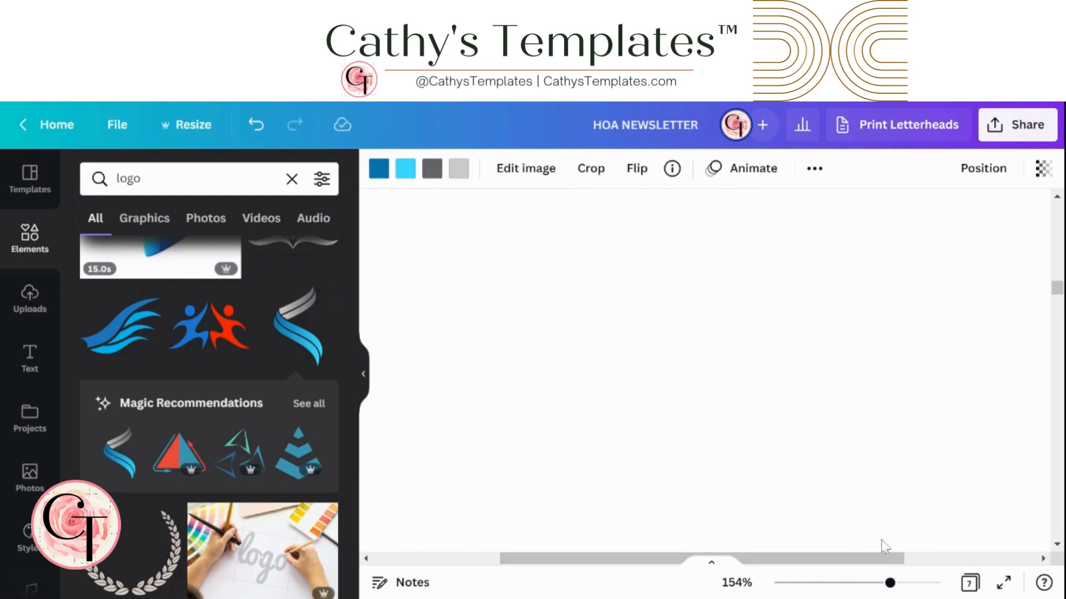
drag(892, 583, 842, 582)
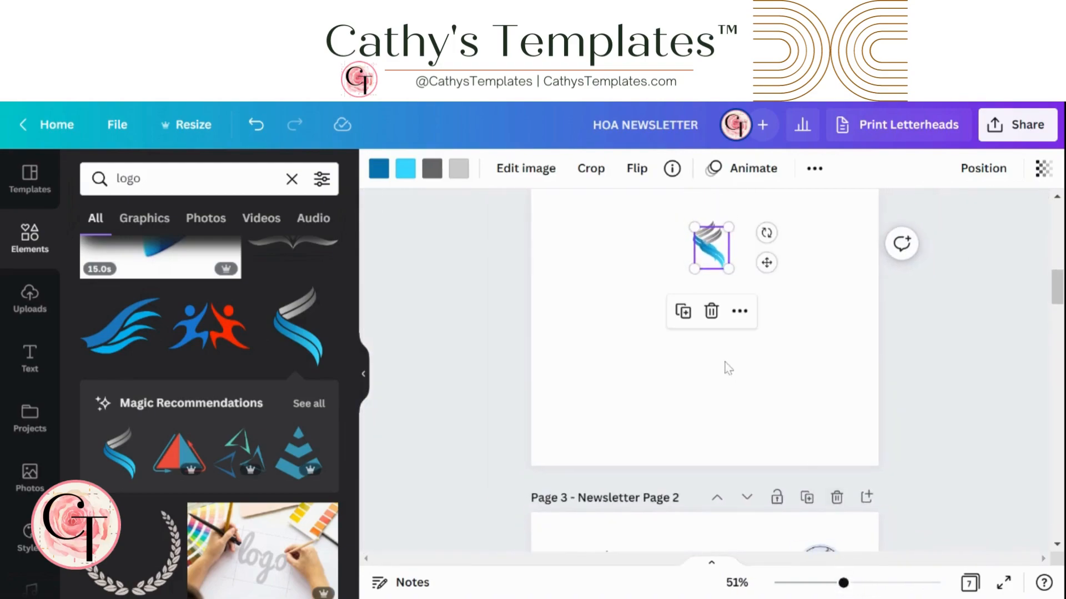
scroll(622, 413, up, 2)
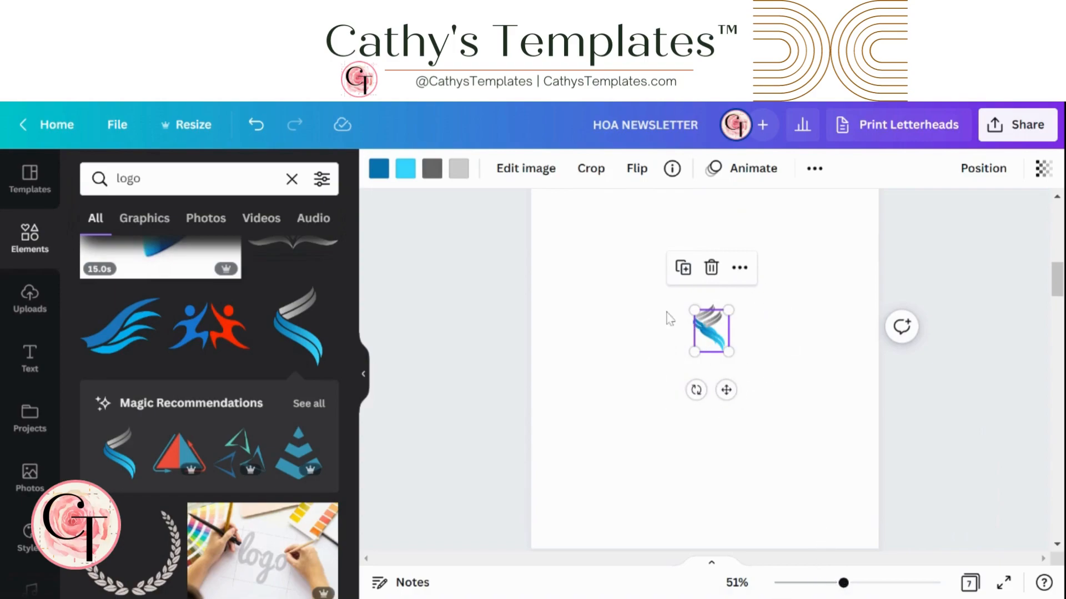
click(710, 276)
click(711, 329)
click(704, 261)
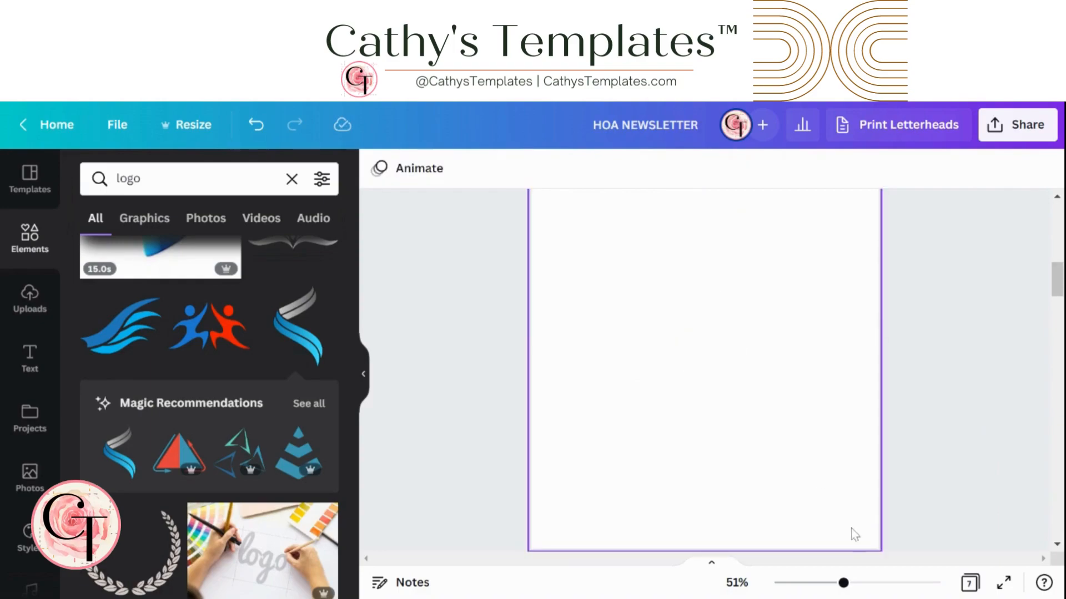
- Place the gray and blue swirl logo graphic centered on the light blue circle on page 2
mouse_move(843, 583)
mouse_down()
mouse_move(822, 583)
mouse_move(849, 583)
mouse_up()
scroll(852, 455, up, 1)
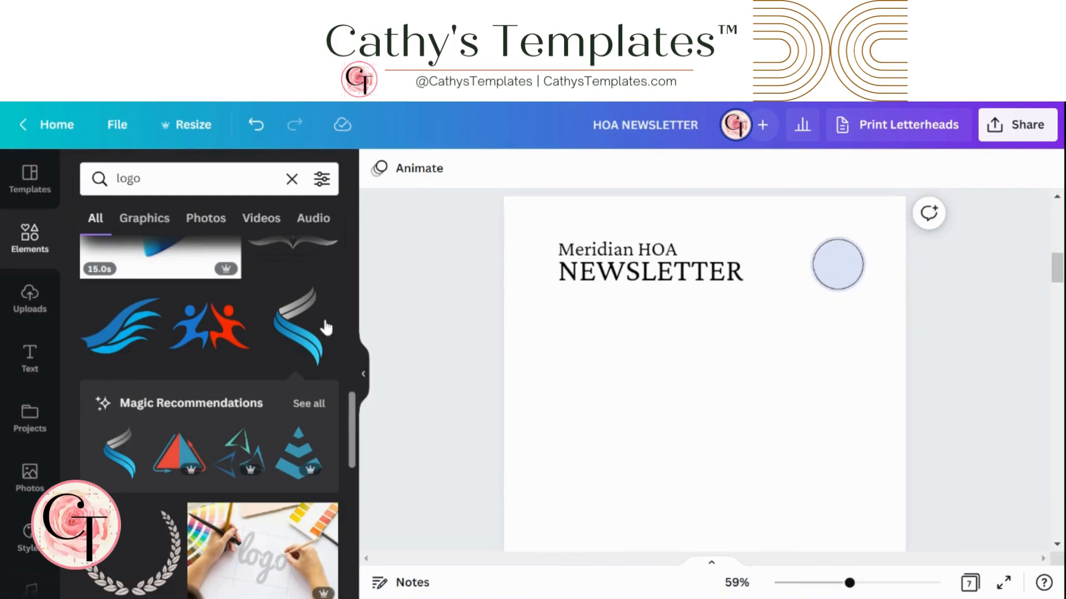
drag(286, 330, 838, 274)
click(725, 405)
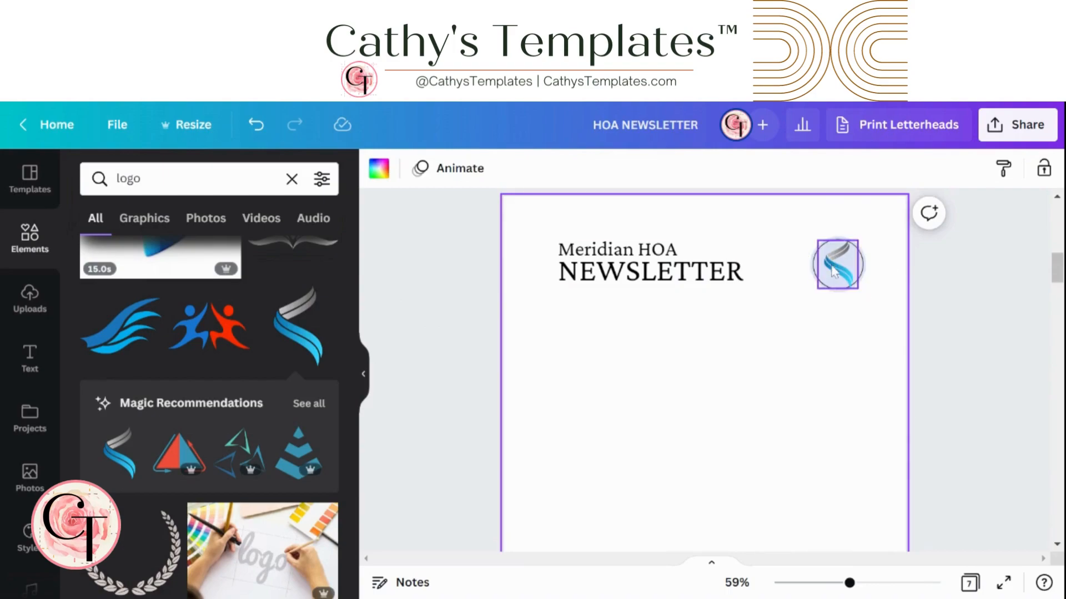
- Check the image block on page 1, find the single-cell grid among the elements and place it on page 2
scroll(700, 452, up, 10)
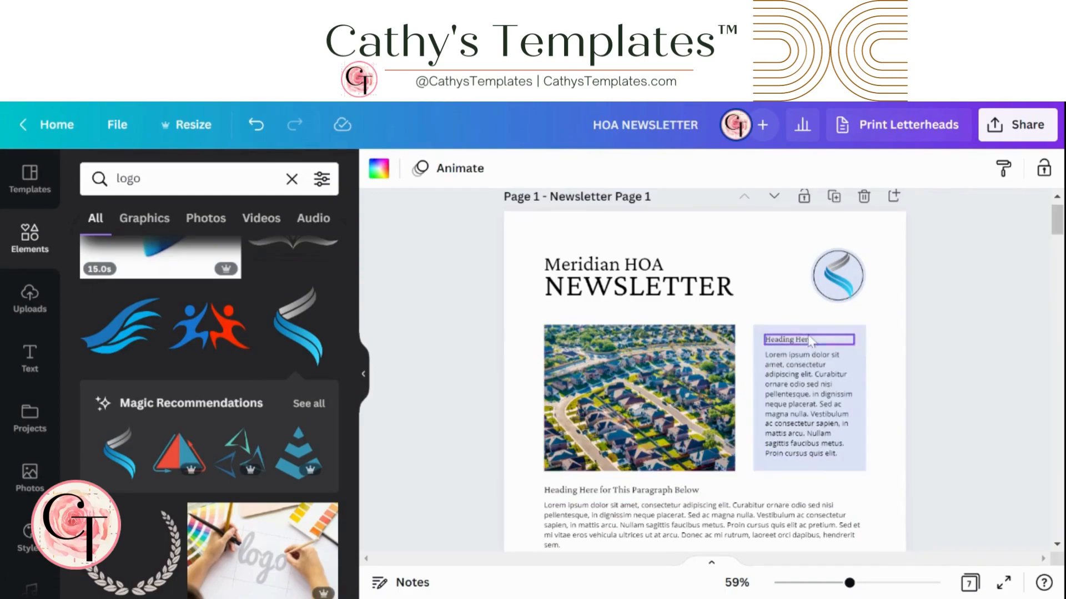
scroll(647, 396, down, 10)
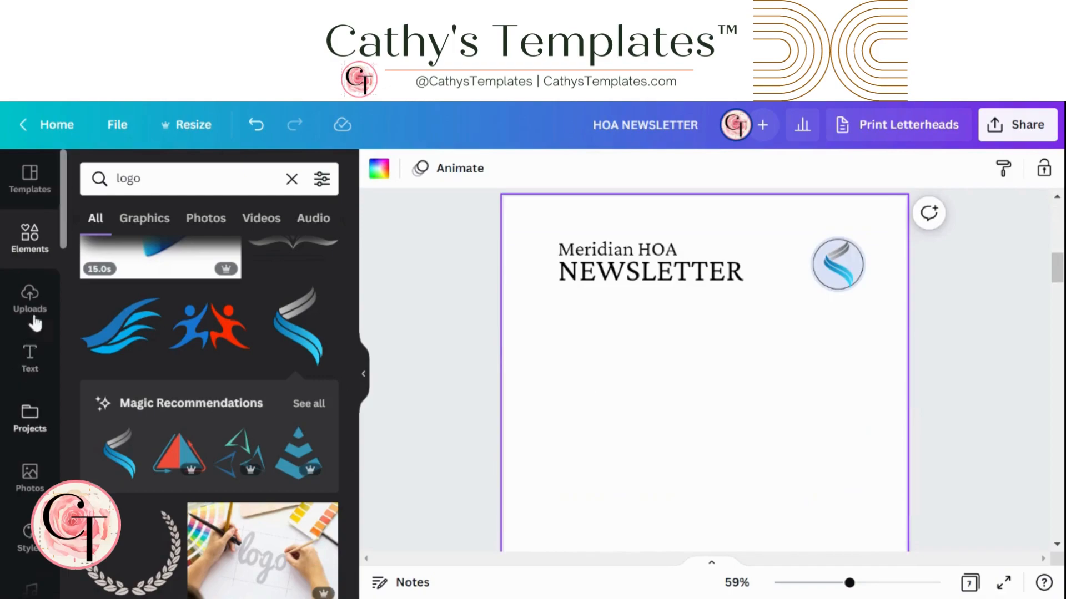
click(32, 250)
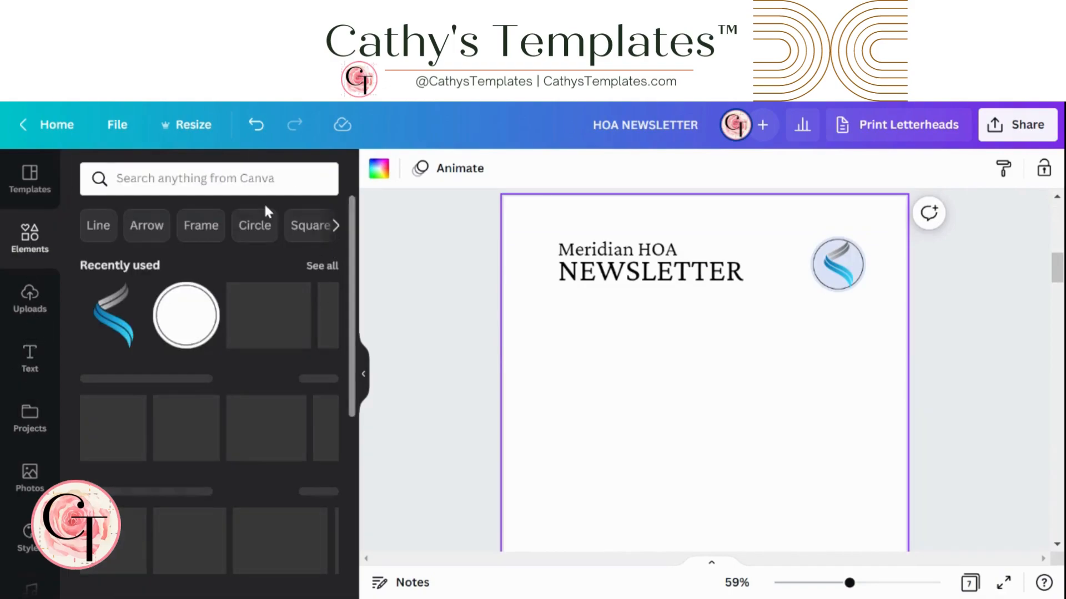
scroll(230, 386, down, 3)
scroll(230, 385, down, 12)
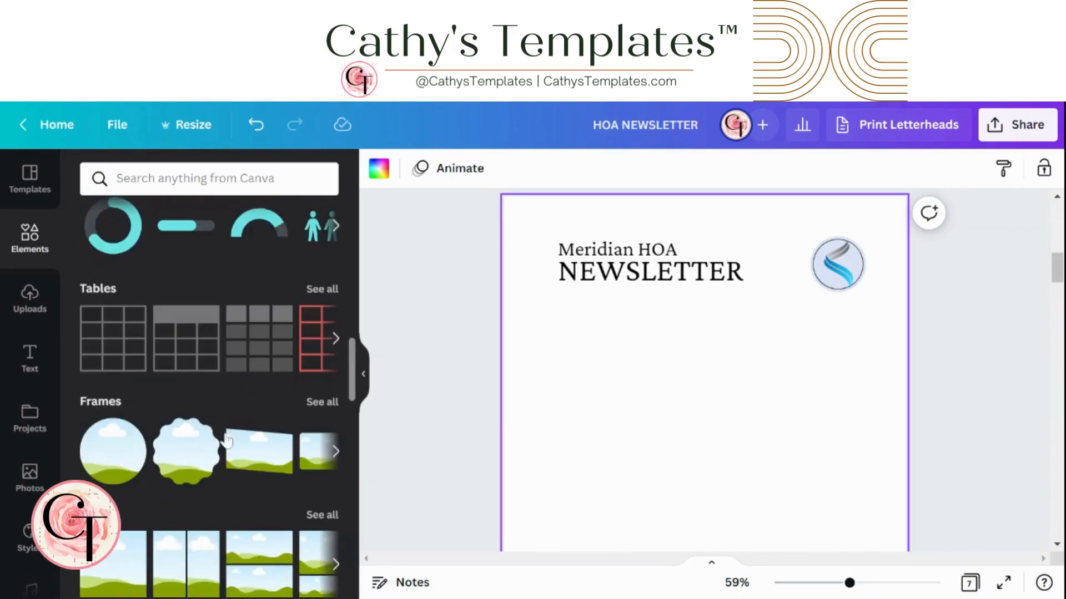
click(320, 404)
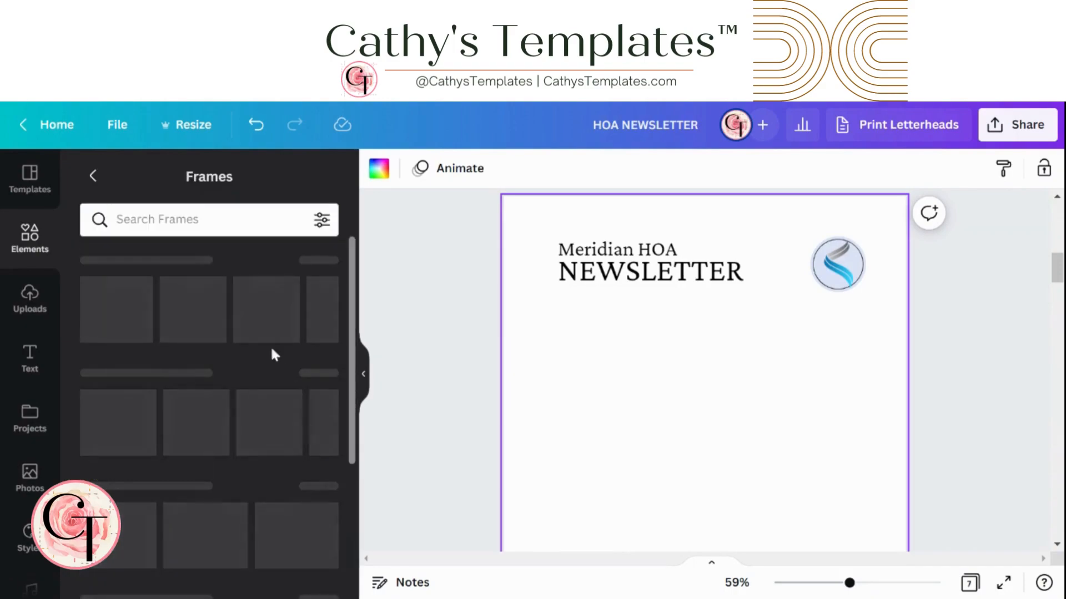
scroll(461, 380, down, 2)
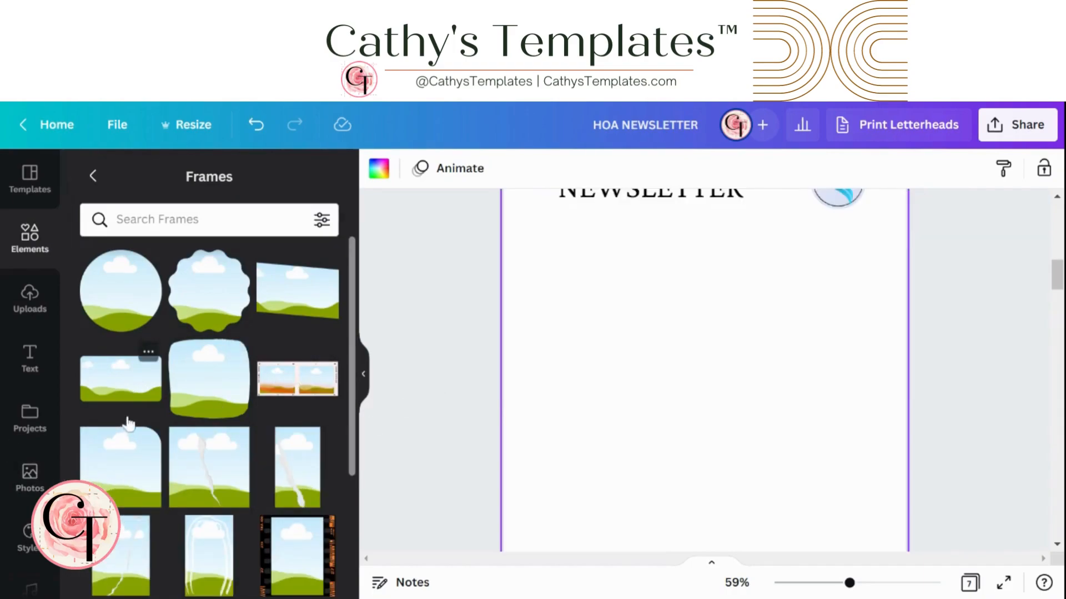
click(93, 177)
scroll(205, 418, down, 15)
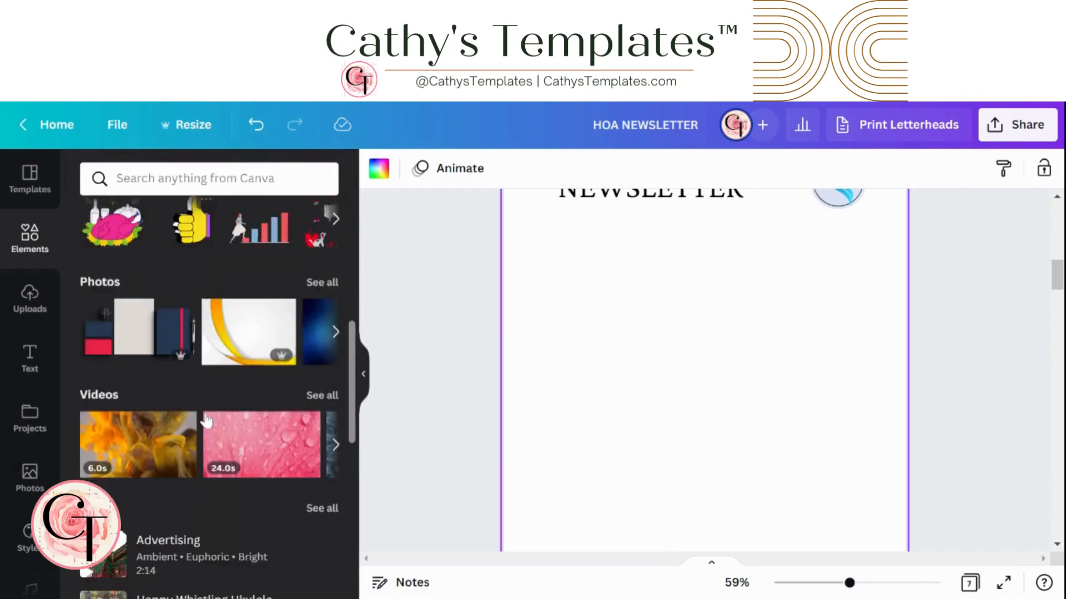
scroll(206, 420, down, 3)
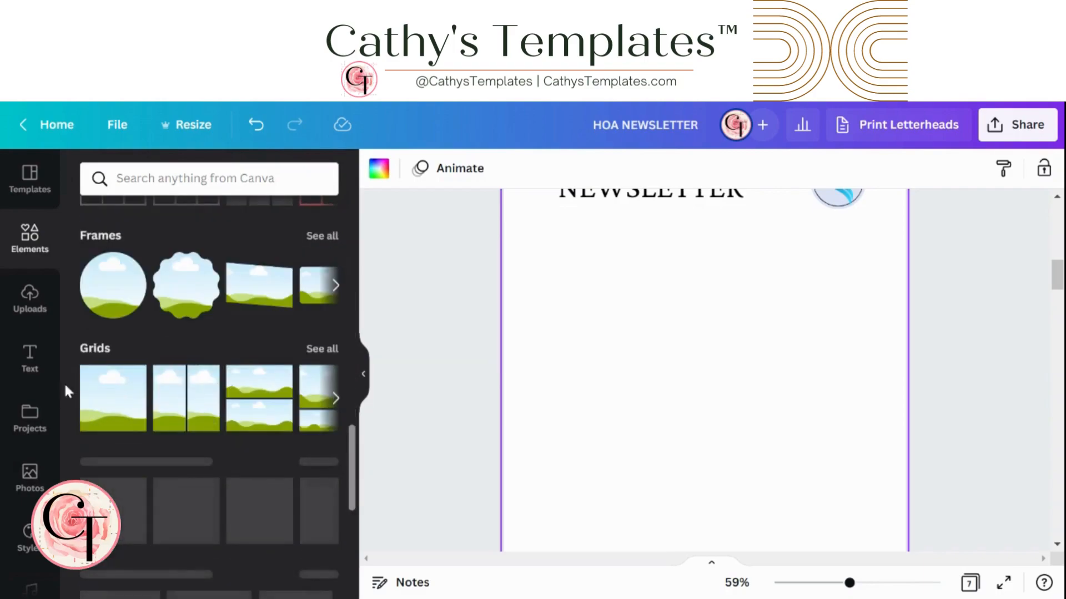
drag(151, 396, 624, 312)
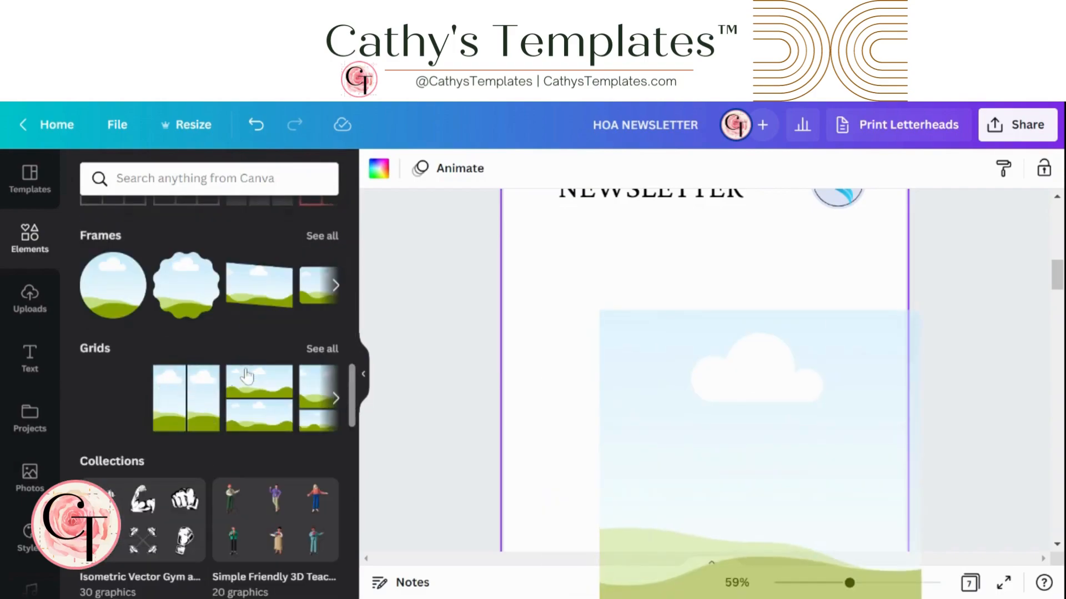
- Shrink the page 2 grid to a landscape rectangle below the title, aligned with the title's left edge
scroll(760, 388, up, 3)
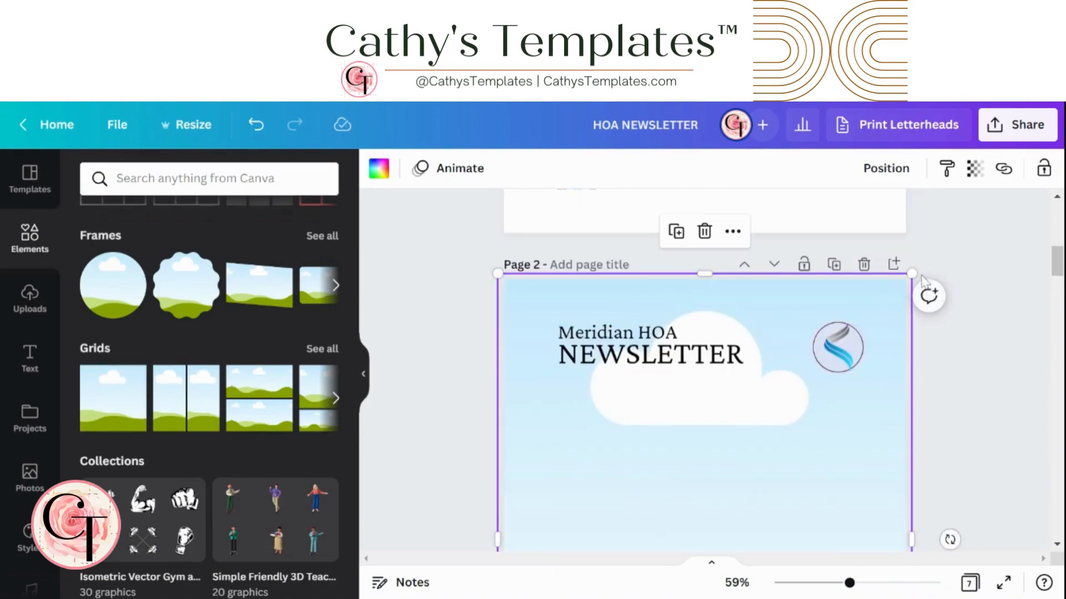
drag(911, 273, 743, 476)
scroll(681, 486, down, 3)
drag(638, 495, 678, 345)
drag(659, 489, 633, 290)
drag(631, 241, 640, 380)
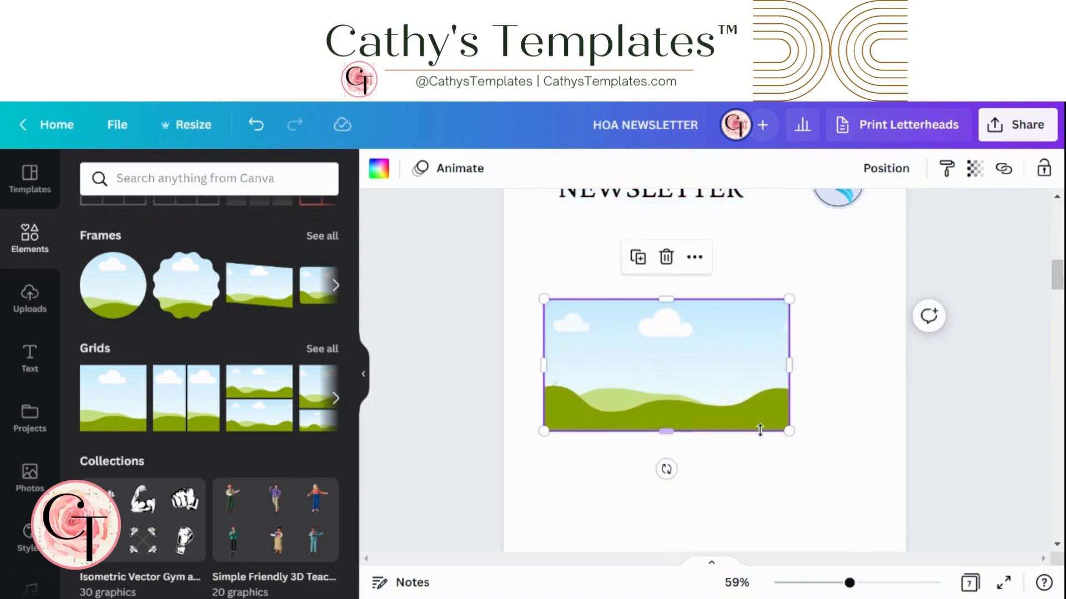
drag(771, 417, 640, 364)
drag(627, 328, 615, 348)
drag(671, 282, 724, 281)
click(714, 442)
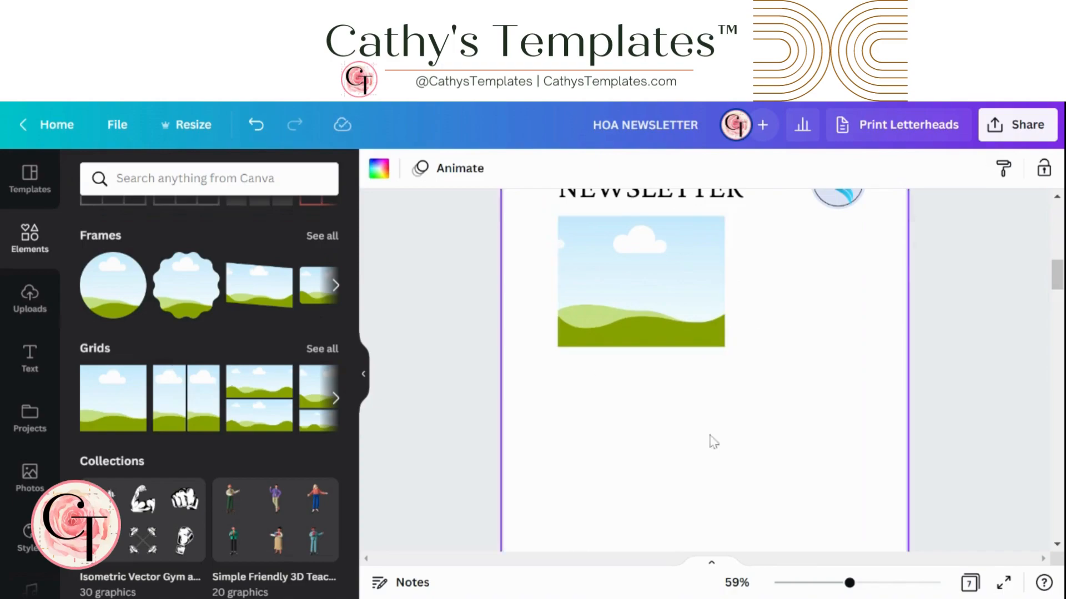
- Compare with page 1, leave a gap between the title and the grid, and widen the grid to the title's width
scroll(716, 438, up, 10)
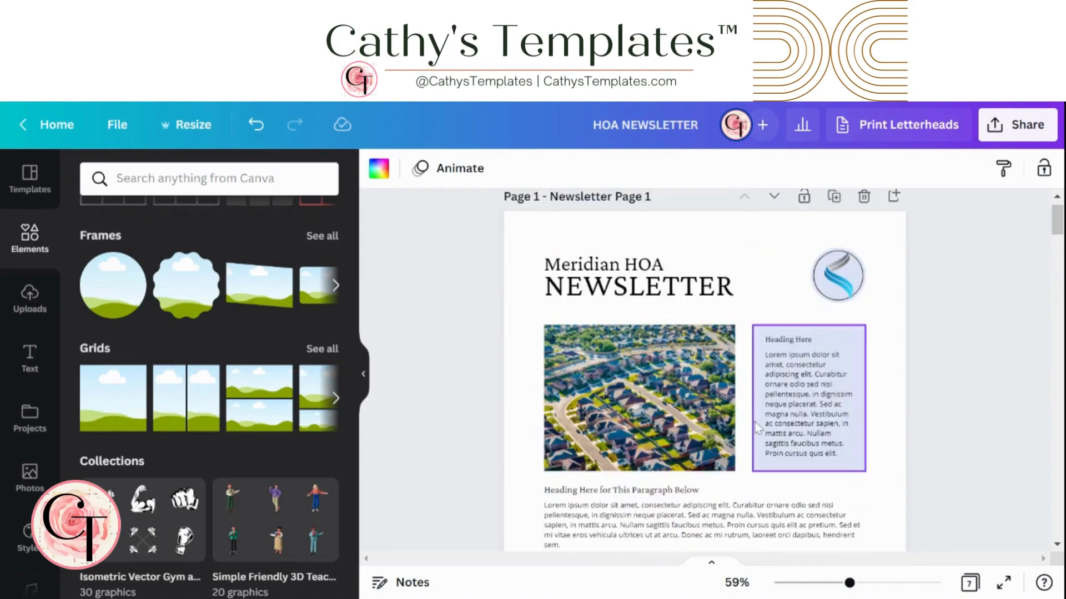
scroll(722, 416, down, 10)
drag(628, 375, 627, 385)
drag(726, 375, 744, 376)
click(818, 468)
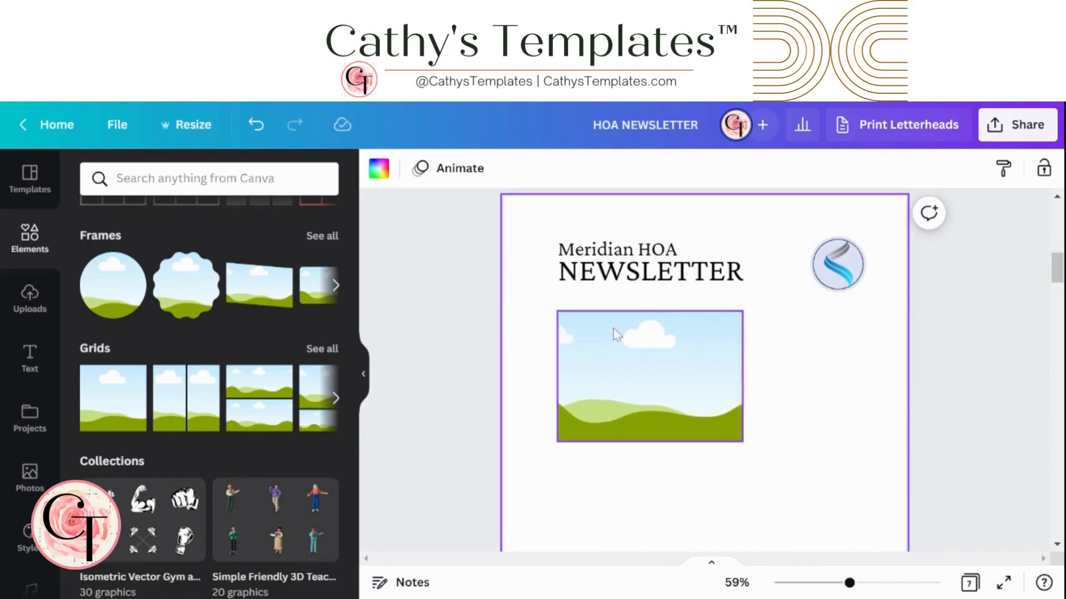
- Check the photo's proportions on page 1 and make the page 2 grid slightly taller
scroll(741, 463, up, 5)
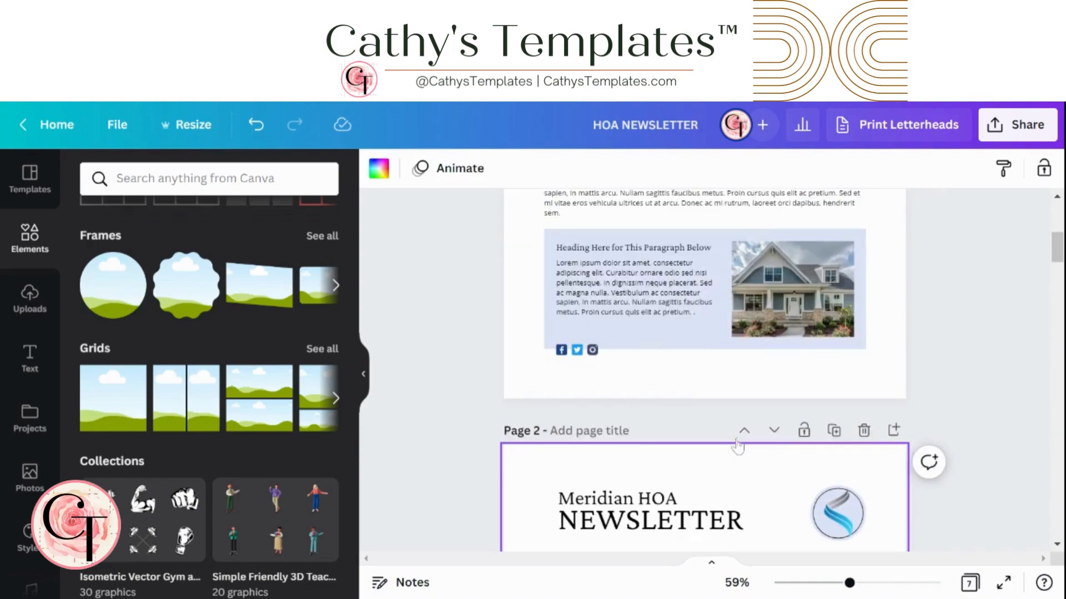
scroll(738, 445, up, 5)
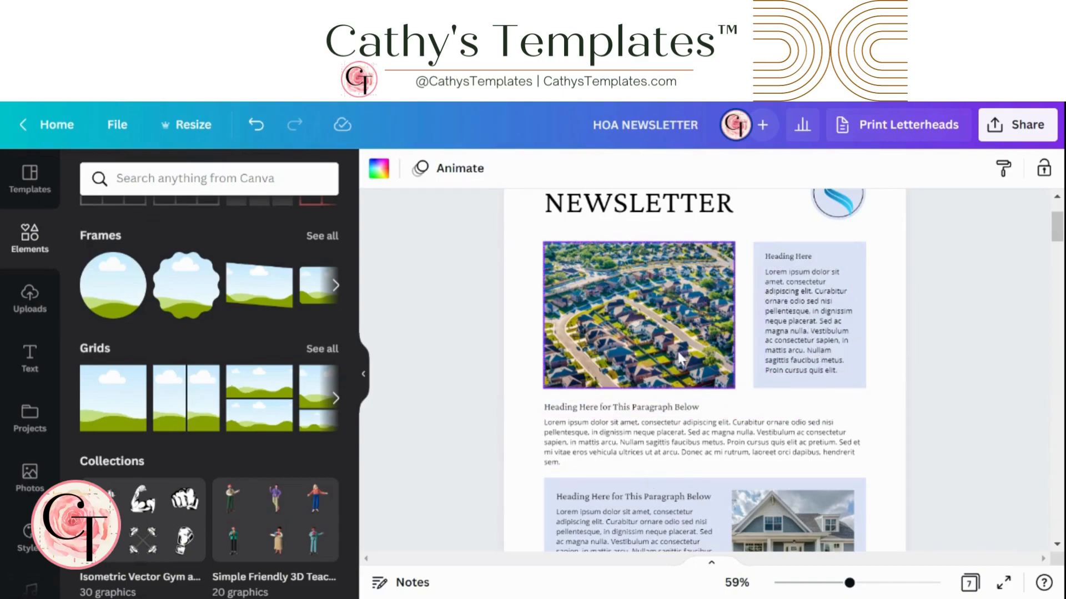
scroll(679, 358, down, 10)
click(657, 299)
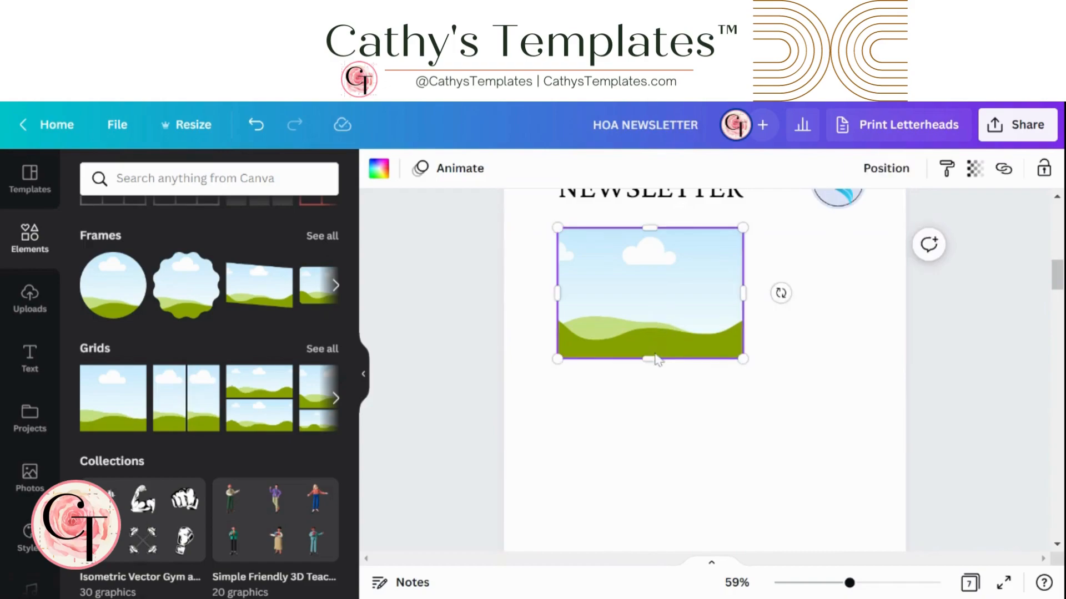
drag(654, 360, 652, 364)
click(623, 444)
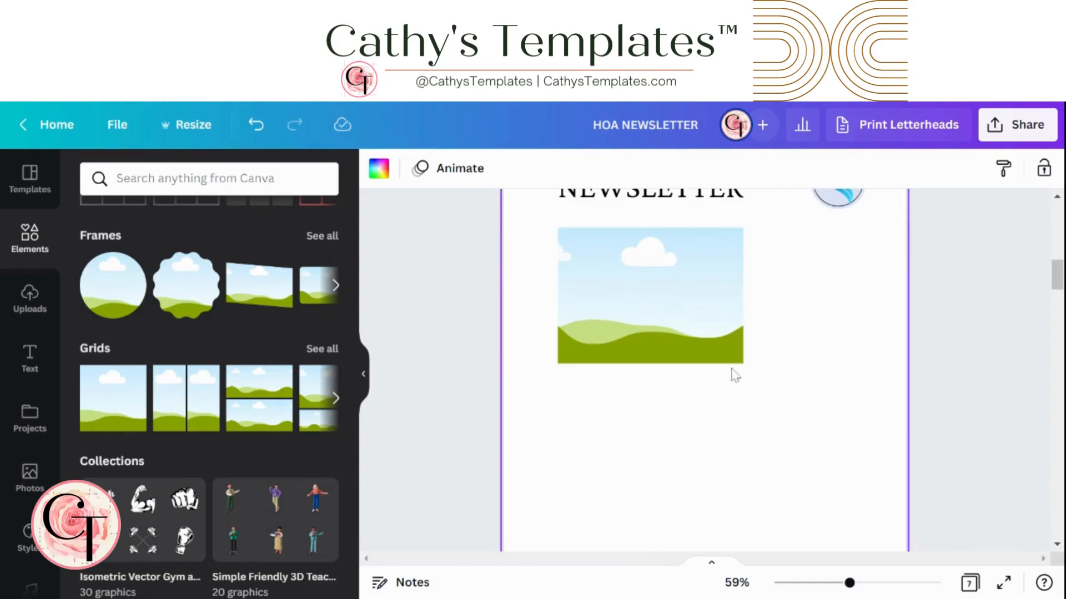
- Add a square shape to page 2 beside the image grid, aligned with the grid's top edge, following the page 1 sidebar
scroll(734, 375, up, 3)
scroll(735, 375, up, 8)
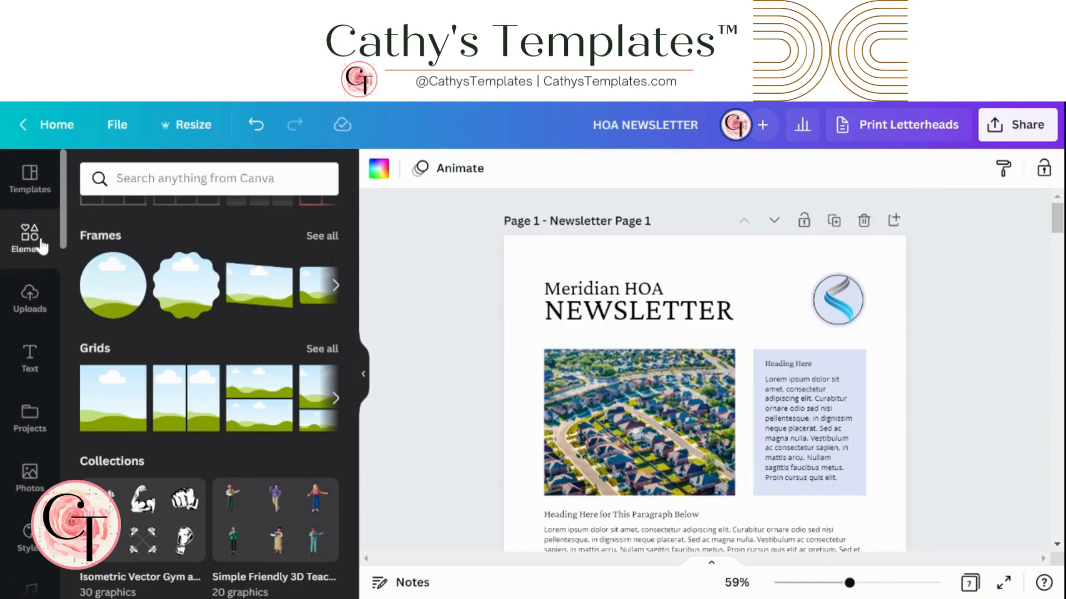
scroll(181, 334, up, 15)
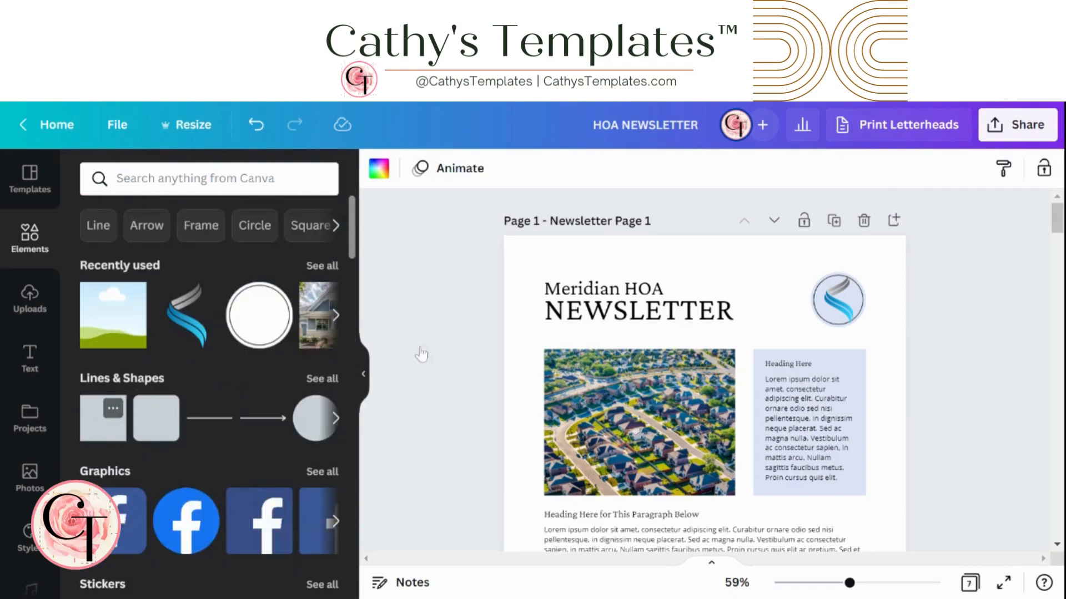
scroll(421, 353, down, 12)
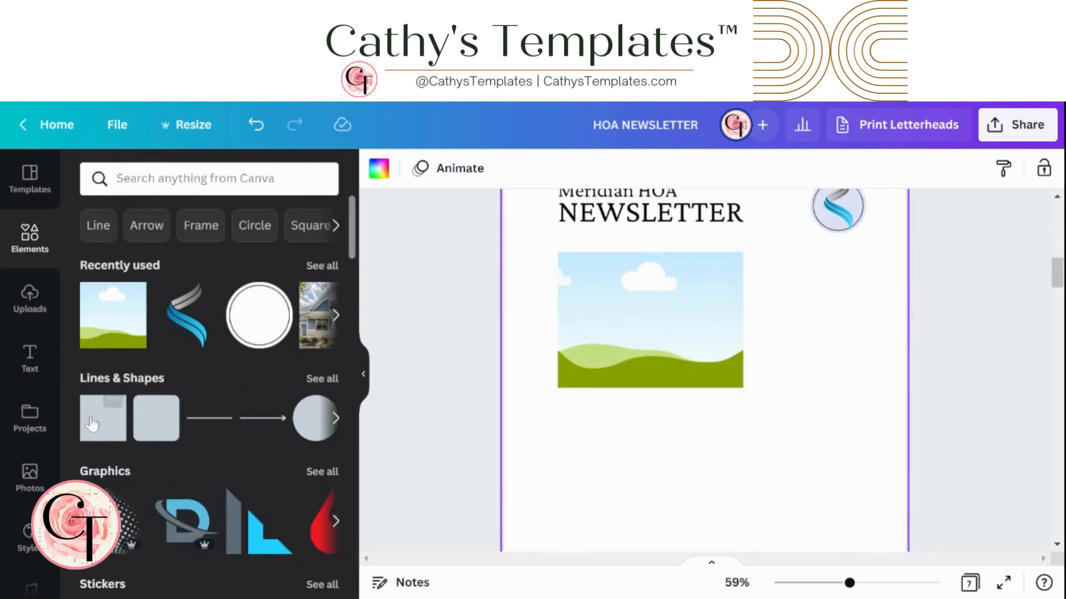
drag(92, 424, 788, 370)
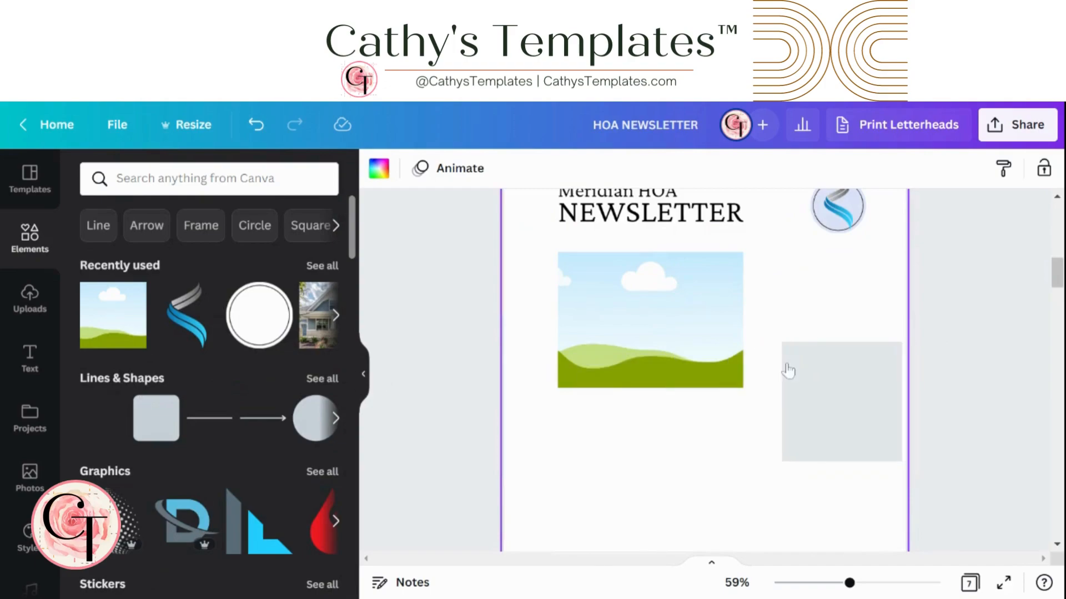
drag(834, 421, 801, 327)
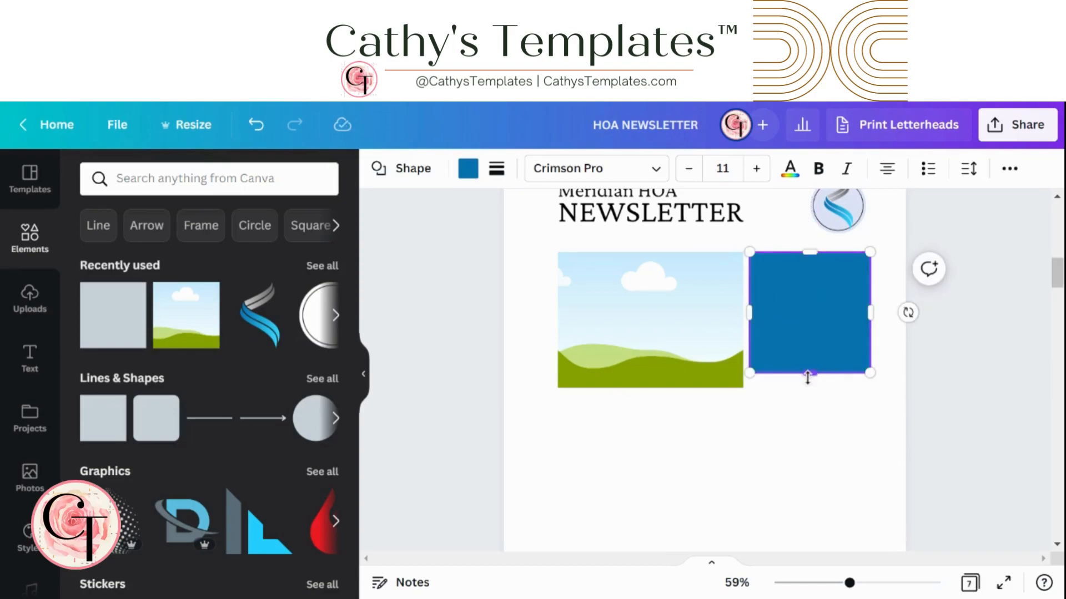
- Extend the blue square to the grid's height and narrow it into an upright sidebar box with a gap beside the grid
drag(807, 377, 807, 388)
mouse_move(749, 318)
mouse_down()
mouse_move(767, 325)
mouse_move(759, 322)
mouse_up()
mouse_move(817, 356)
mouse_down()
mouse_move(830, 357)
mouse_move(811, 352)
mouse_move(804, 359)
mouse_move(815, 364)
mouse_up()
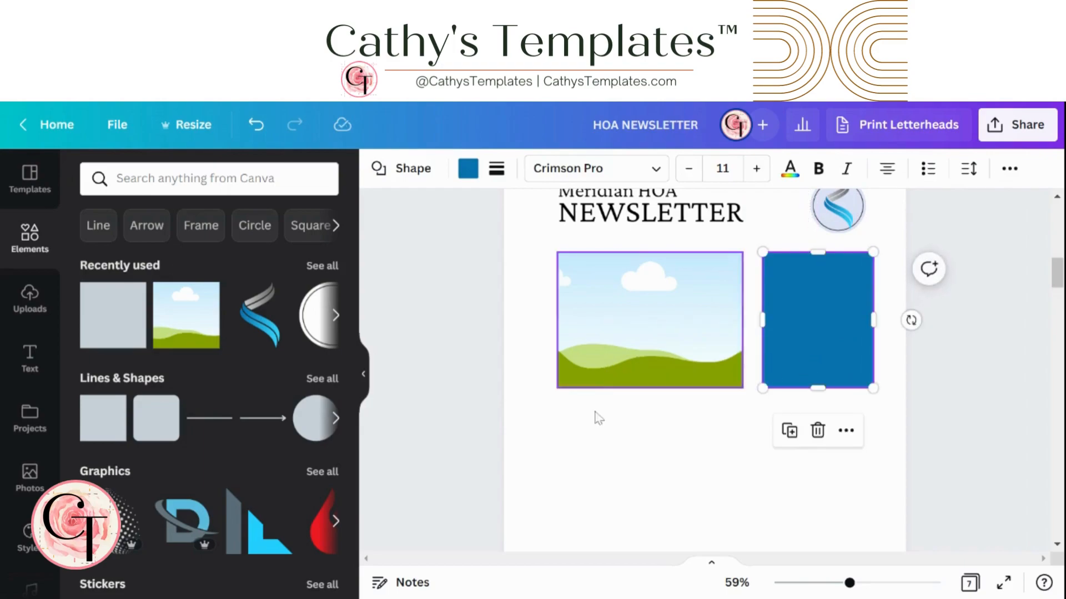
- Shift the page 2 image grid and the newsletter title slightly left so their left edges align
click(623, 362)
drag(638, 349, 622, 341)
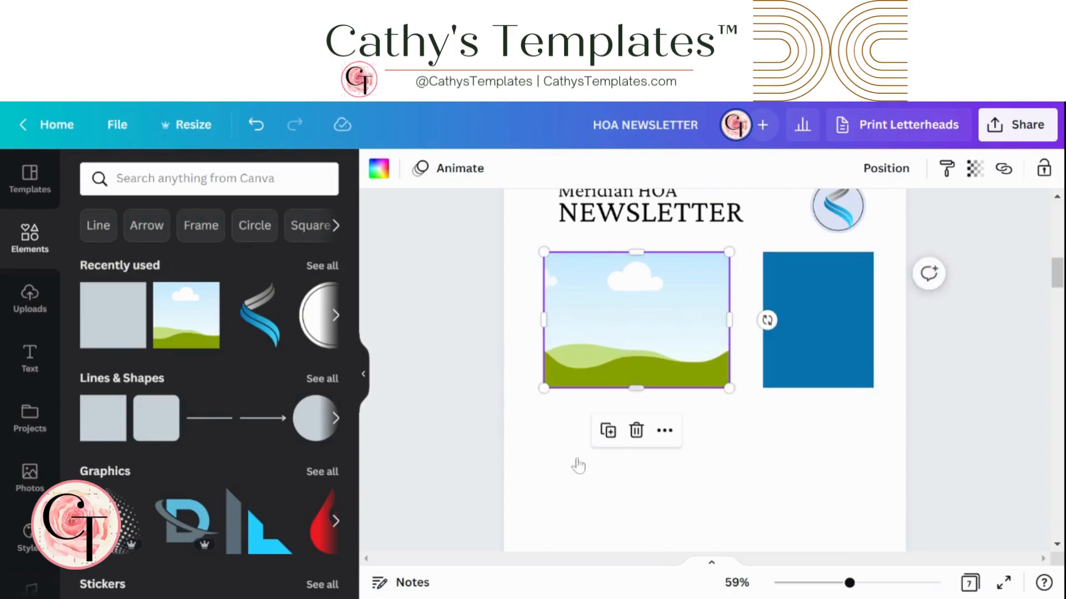
click(570, 484)
scroll(575, 475, up, 2)
mouse_move(631, 284)
mouse_down()
mouse_move(617, 284)
mouse_move(627, 284)
mouse_up()
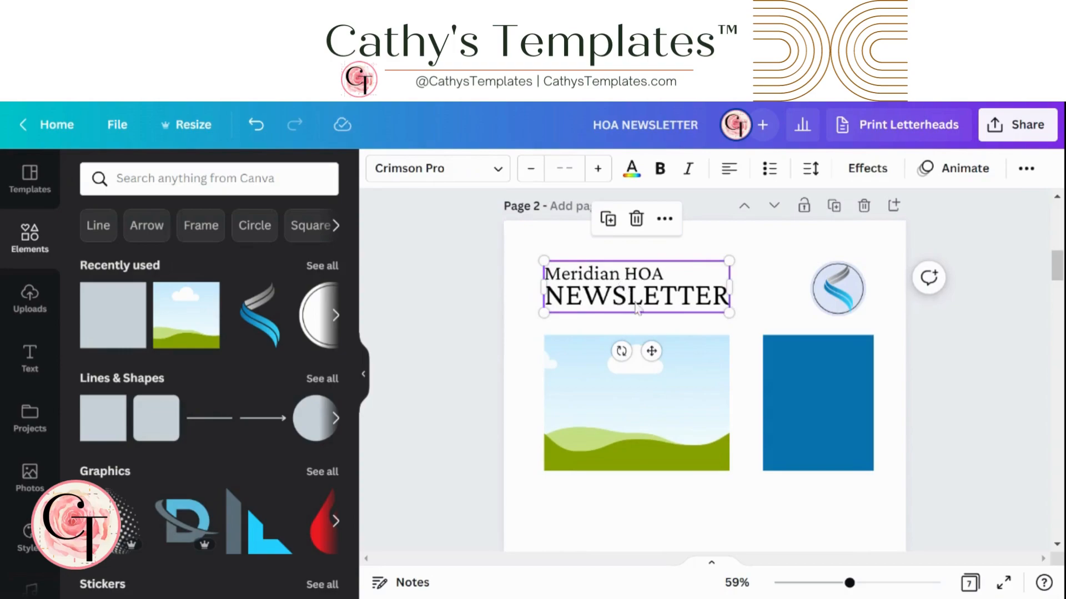
- Align the blue sidebar box's right edge with the logo badge and widen the box slightly toward the image grid
mouse_move(796, 418)
mouse_down()
mouse_move(790, 411)
mouse_move(797, 419)
mouse_up()
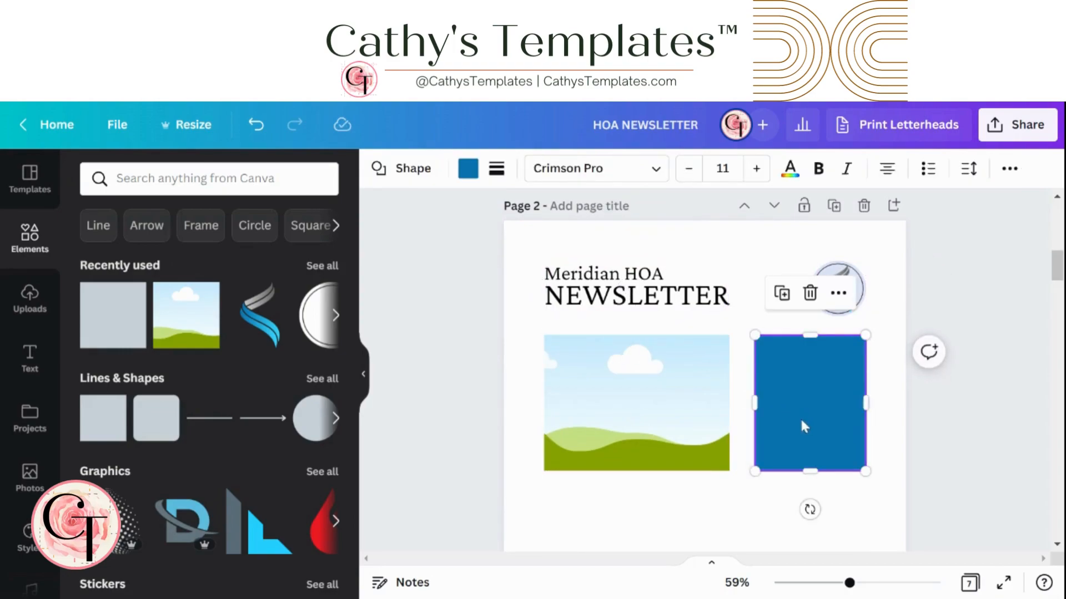
click(715, 519)
click(779, 420)
drag(752, 401, 745, 401)
click(728, 508)
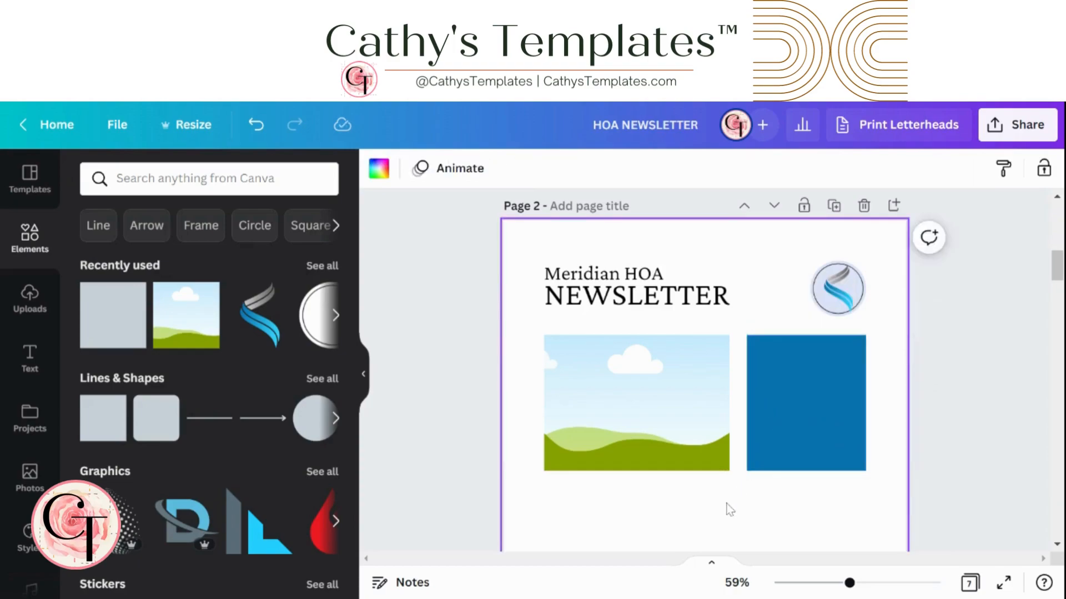
- Check the sidebar color on page 1 and change the page 2 box's fill to the light blue document color
scroll(730, 506, up, 4)
scroll(730, 506, up, 4)
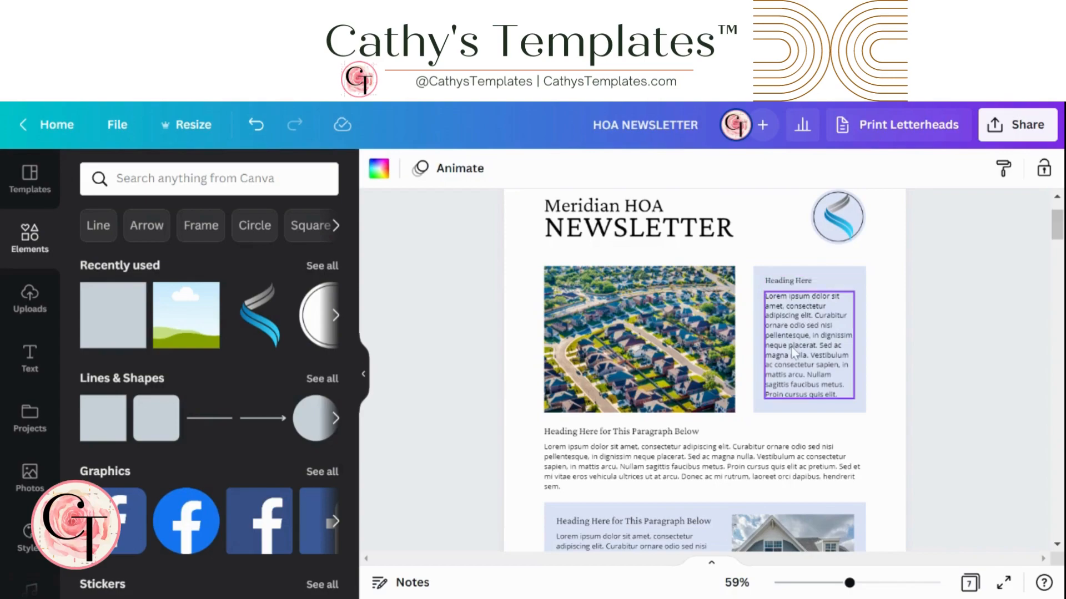
scroll(608, 338, down, 10)
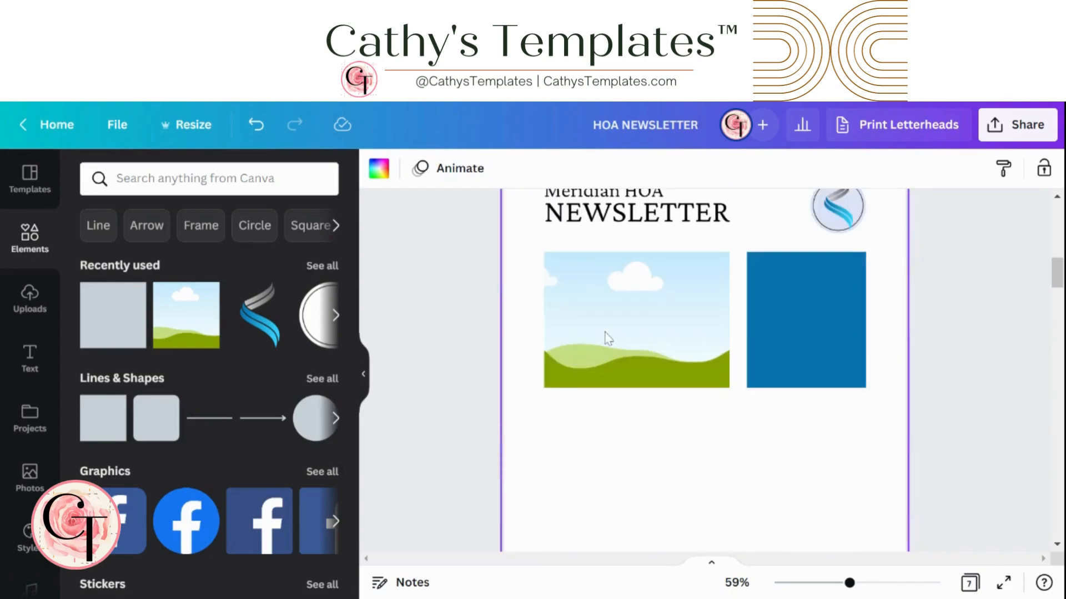
click(761, 331)
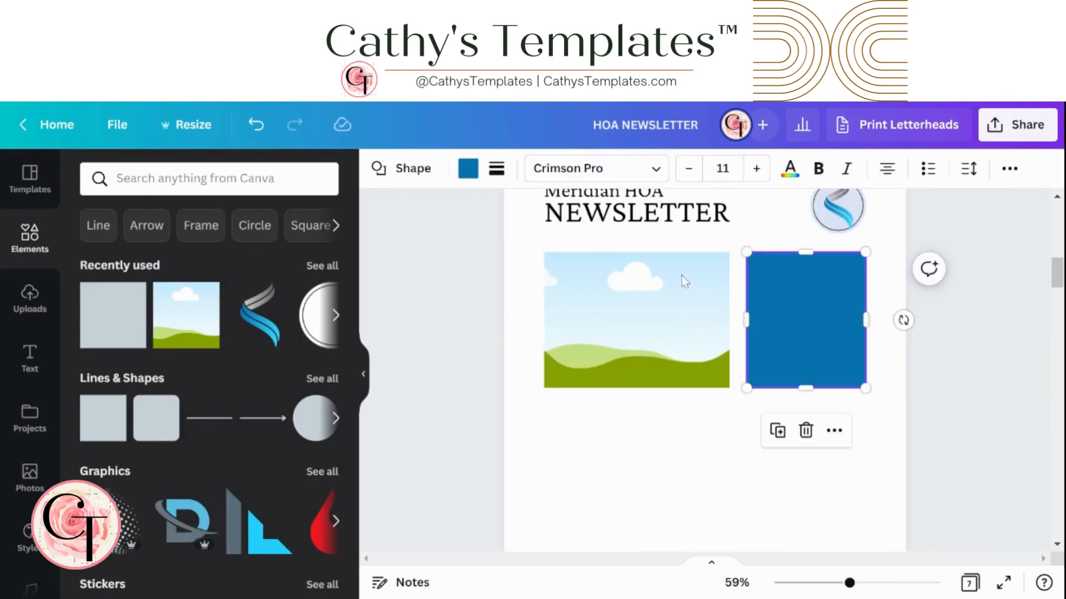
click(469, 172)
click(321, 299)
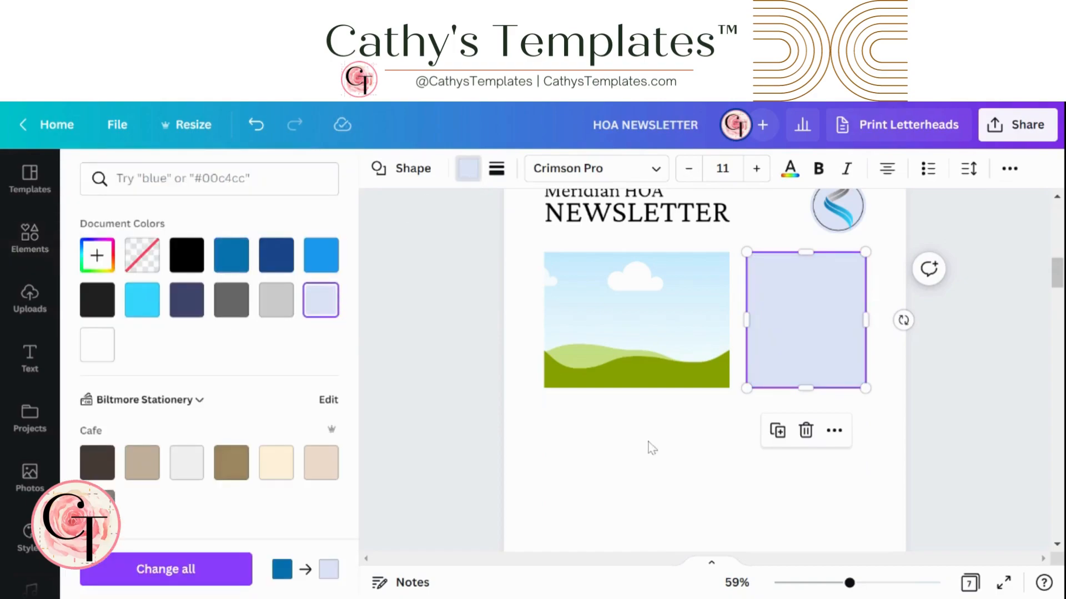
click(651, 440)
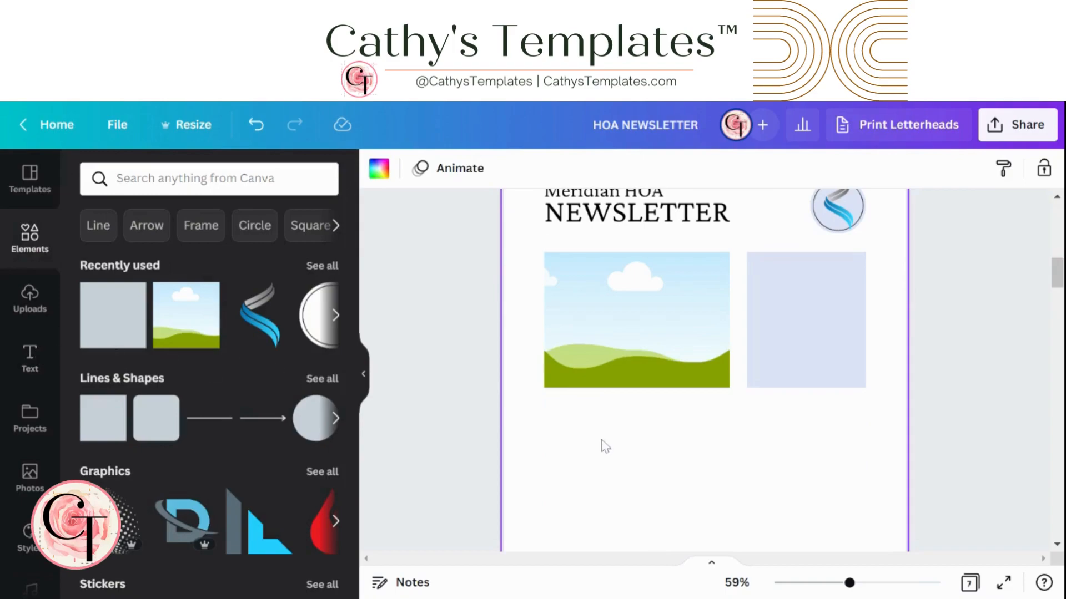
- Add a heading text box to page 2 and place it in the empty space below the image grid
click(44, 366)
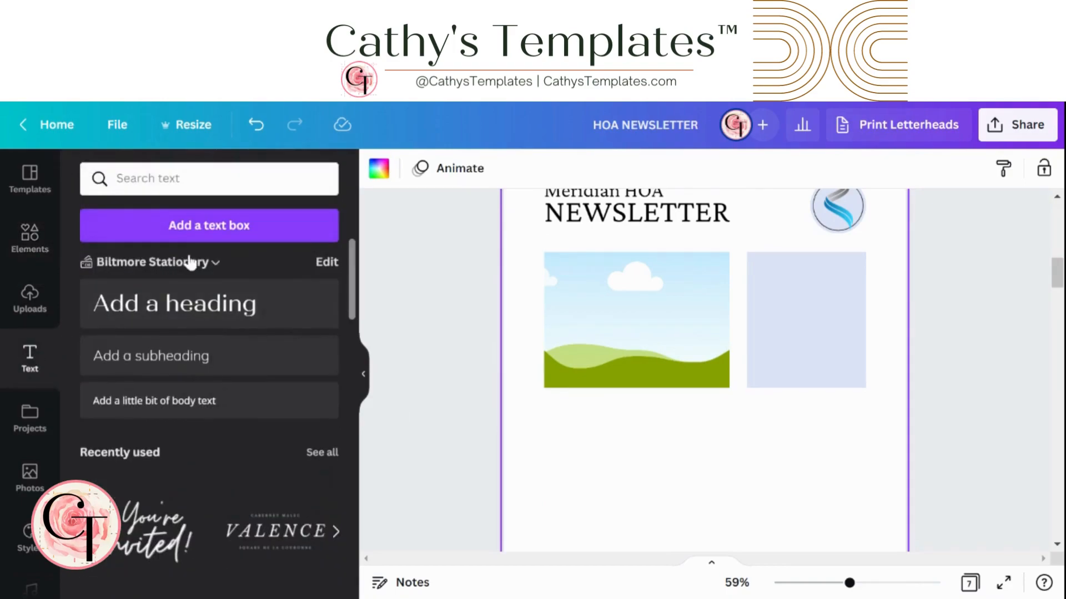
click(215, 308)
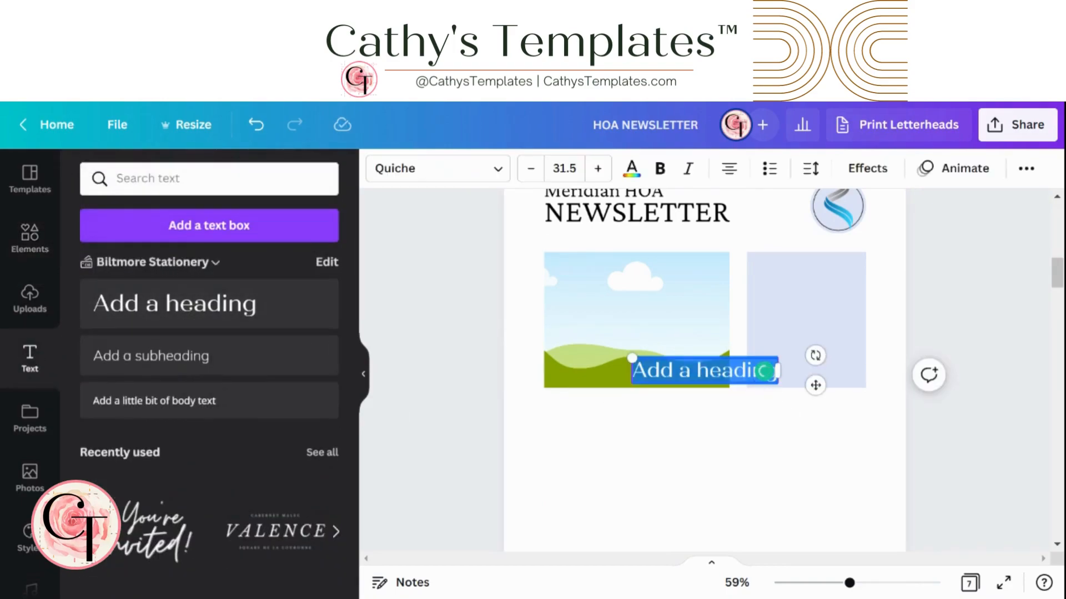
drag(815, 386, 812, 456)
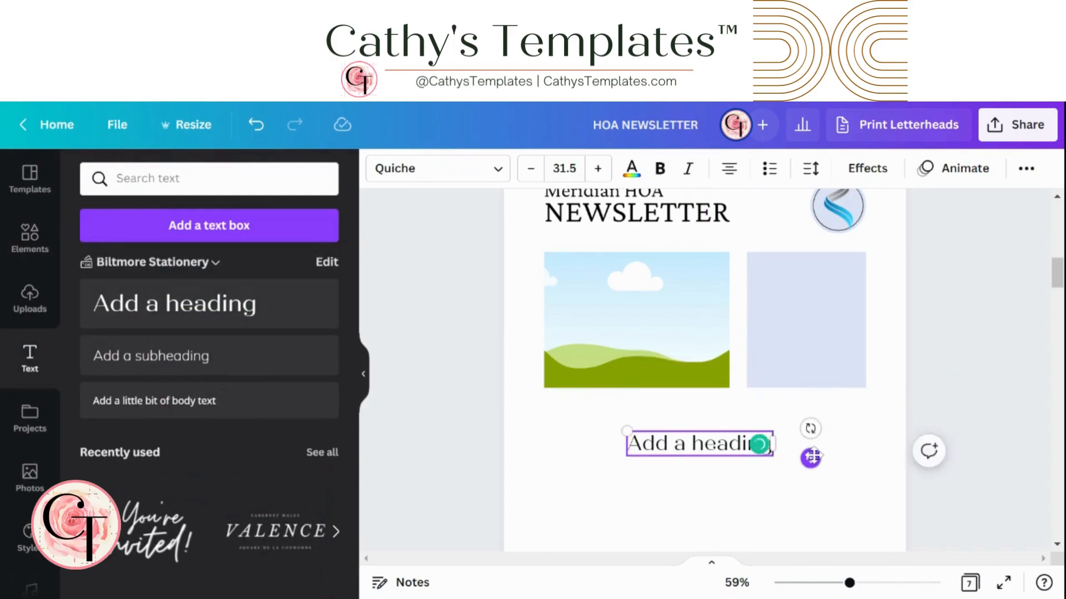
- Try font size 12 on the paragraph beside the house photo on page 1 and return it to 11
scroll(805, 411, up, 5)
click(775, 326)
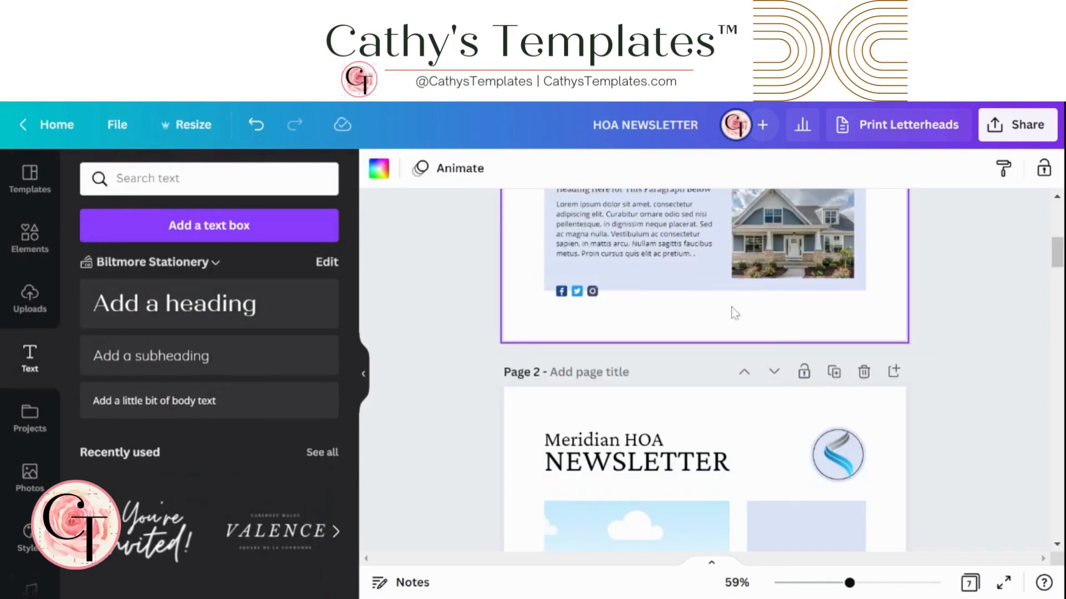
click(648, 256)
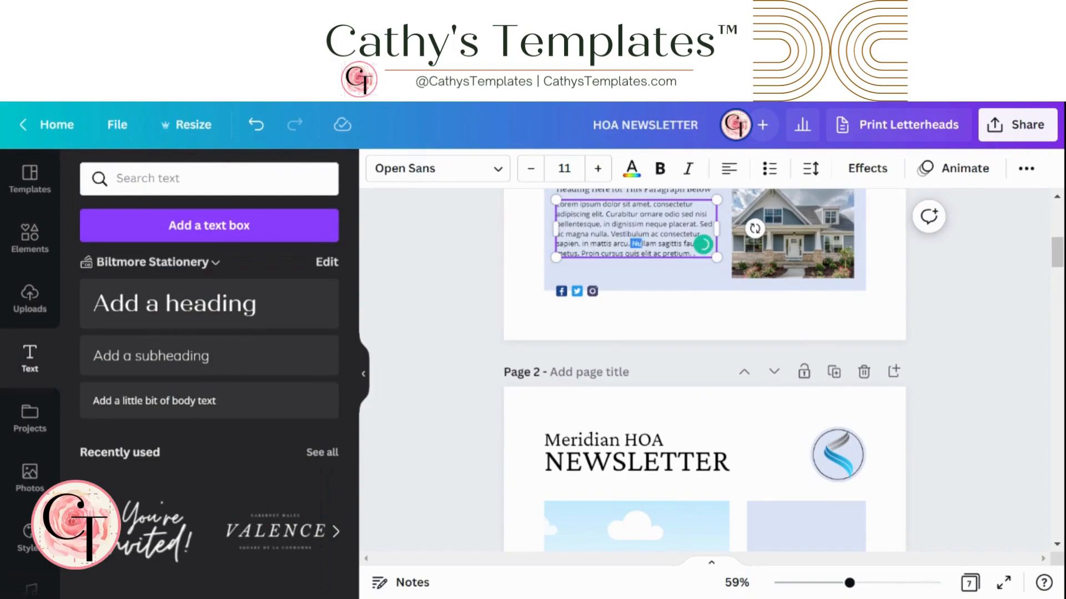
click(597, 169)
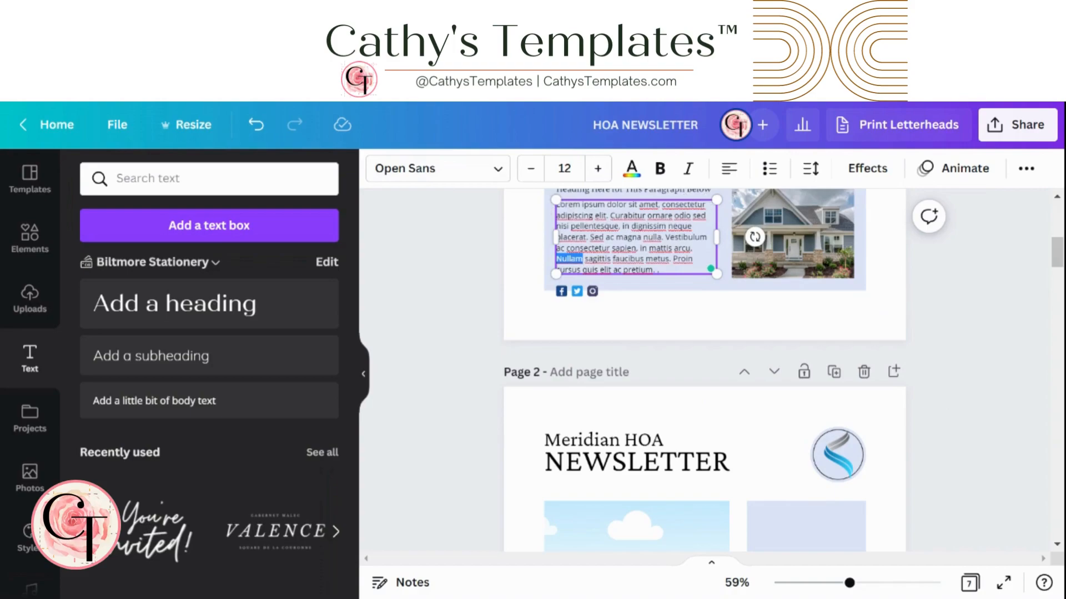
click(532, 168)
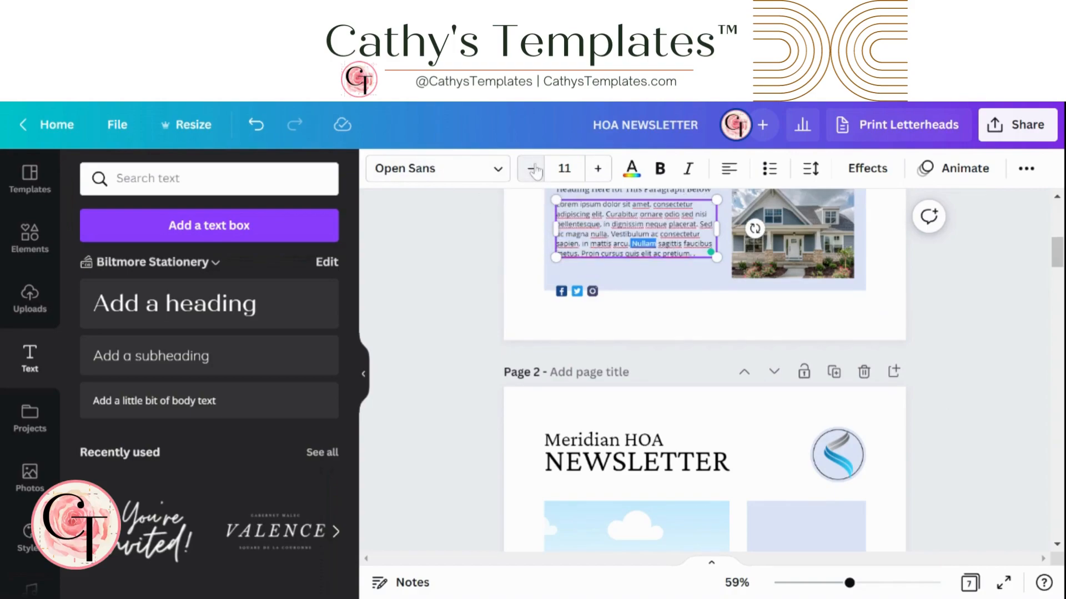
- Add the word "Sample" on a new line below that page 1 paragraph and enlarge it to size 21
click(691, 254)
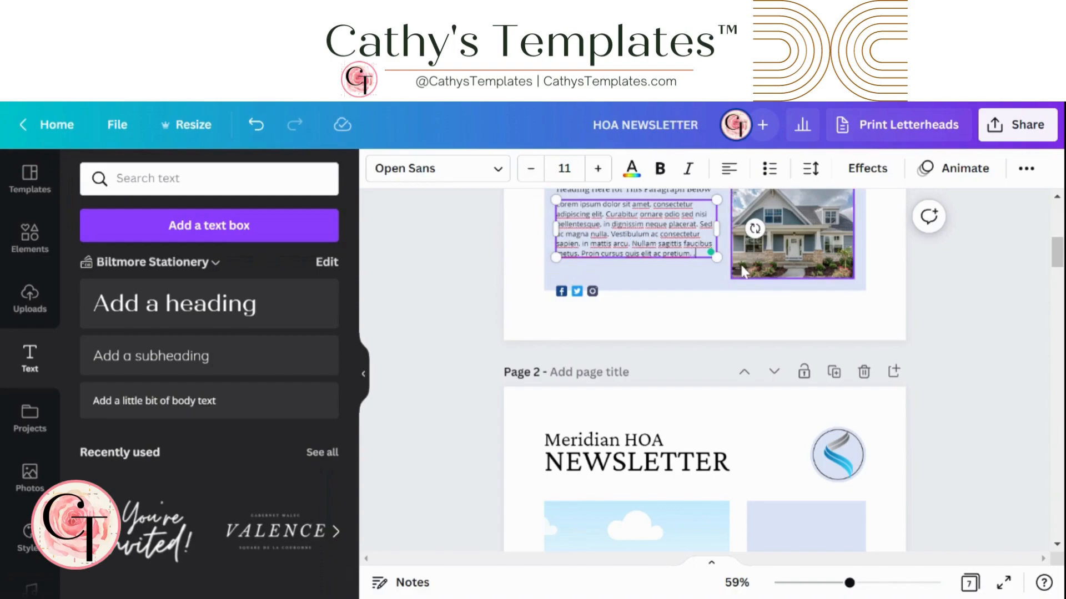
key(Return)
key(Return)
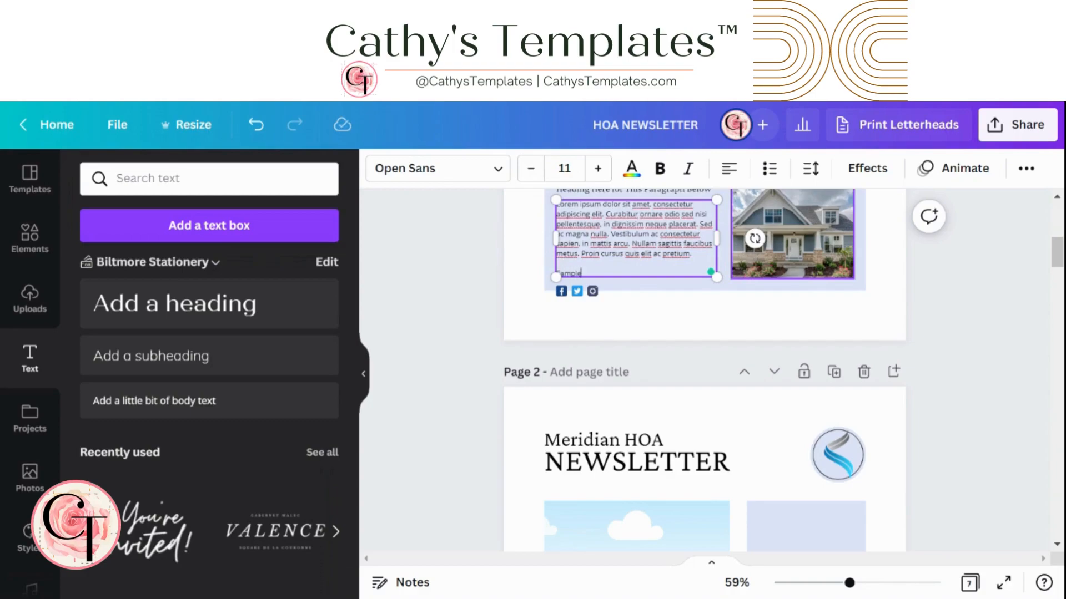
double_click(571, 273)
click(598, 169)
click(597, 169)
click(598, 168)
click(598, 169)
click(598, 169)
click(598, 169)
click(597, 168)
click(598, 168)
click(598, 168)
click(597, 168)
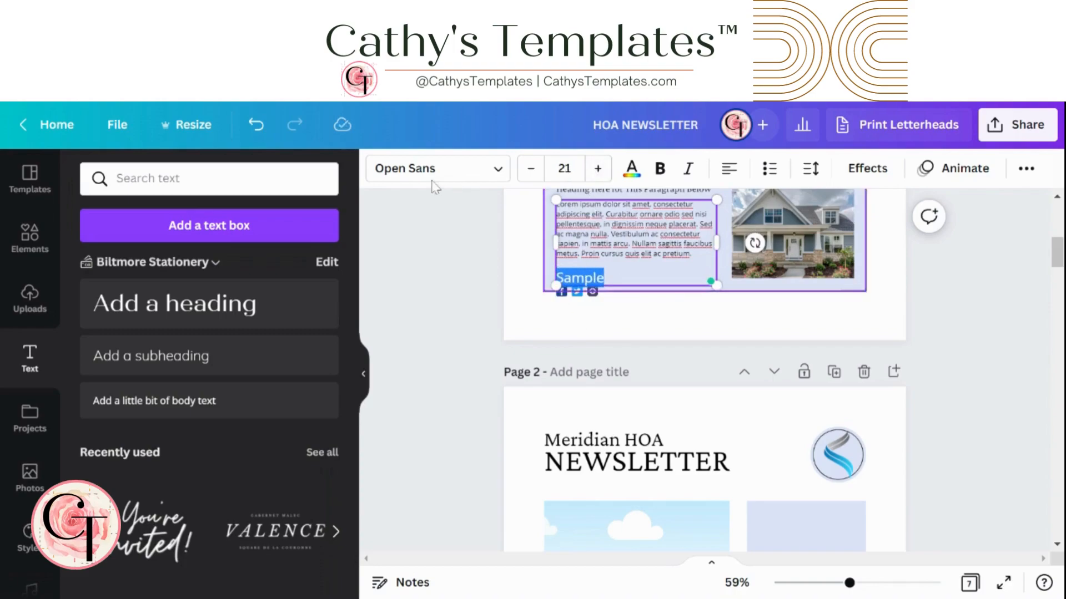
- Undo the added "Sample" line and its enlargement in the page 1 paragraph
click(257, 125)
click(257, 126)
click(256, 125)
click(257, 126)
click(256, 125)
click(256, 125)
click(256, 125)
click(256, 125)
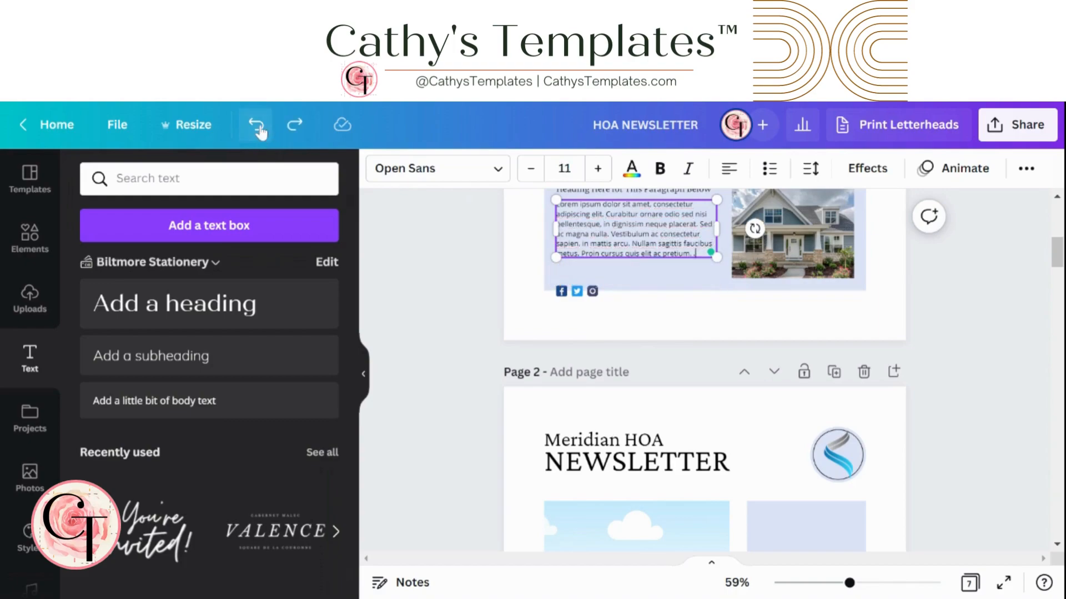
click(768, 316)
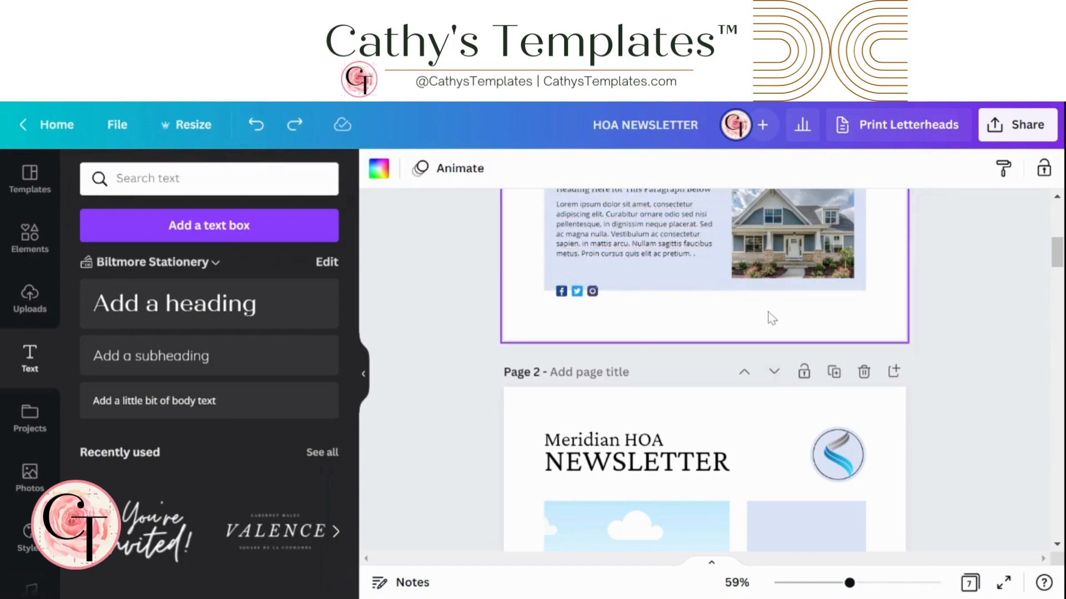
- Look at the page 1 sidebar text and change the page 2 heading's font to Crimson Pro
scroll(770, 317, up, 5)
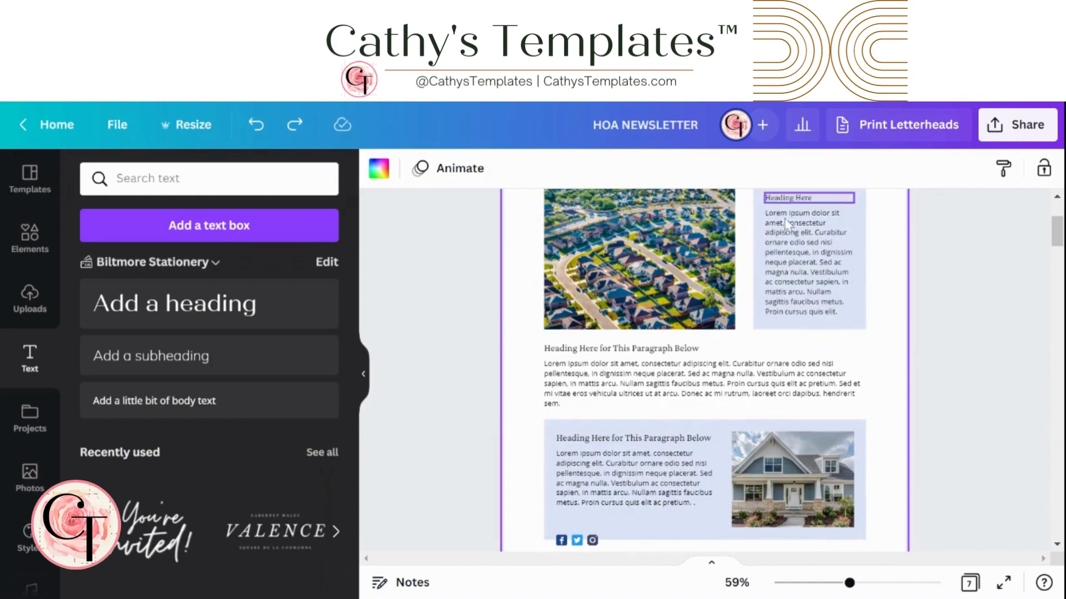
scroll(787, 259, down, 8)
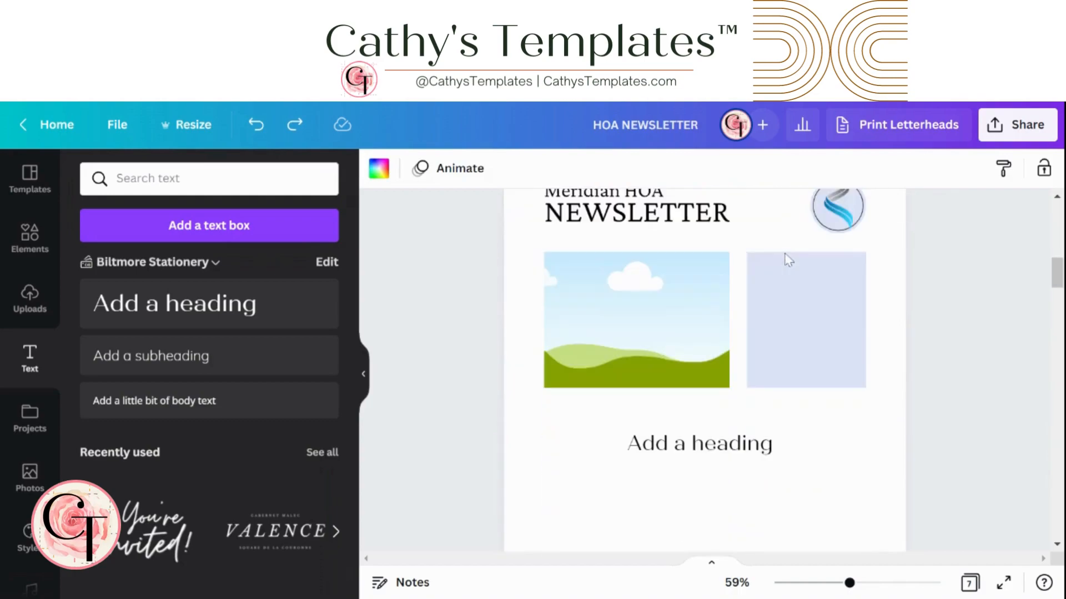
click(705, 452)
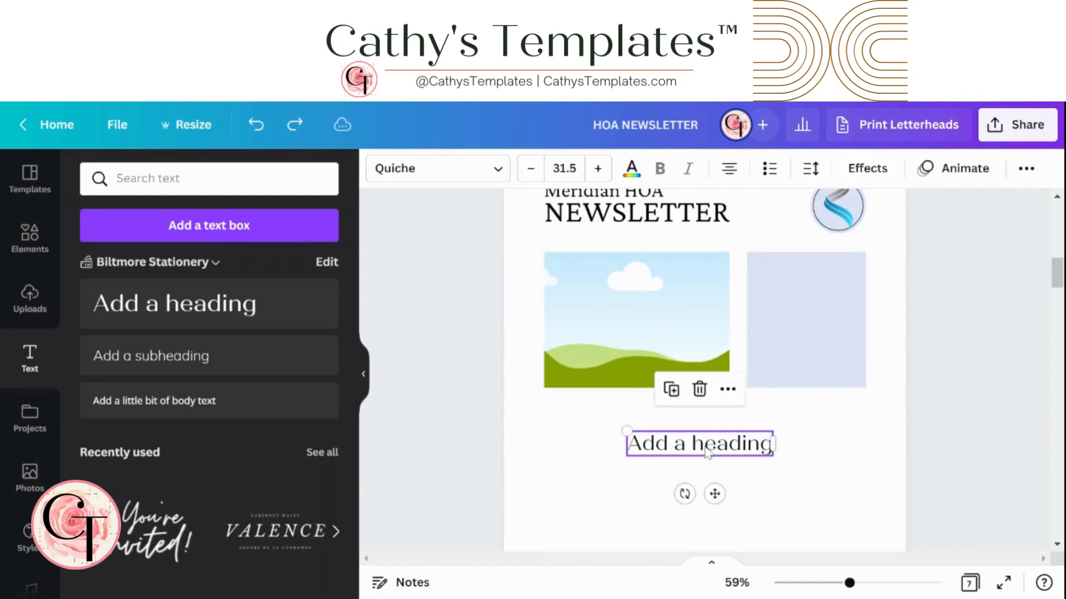
click(428, 169)
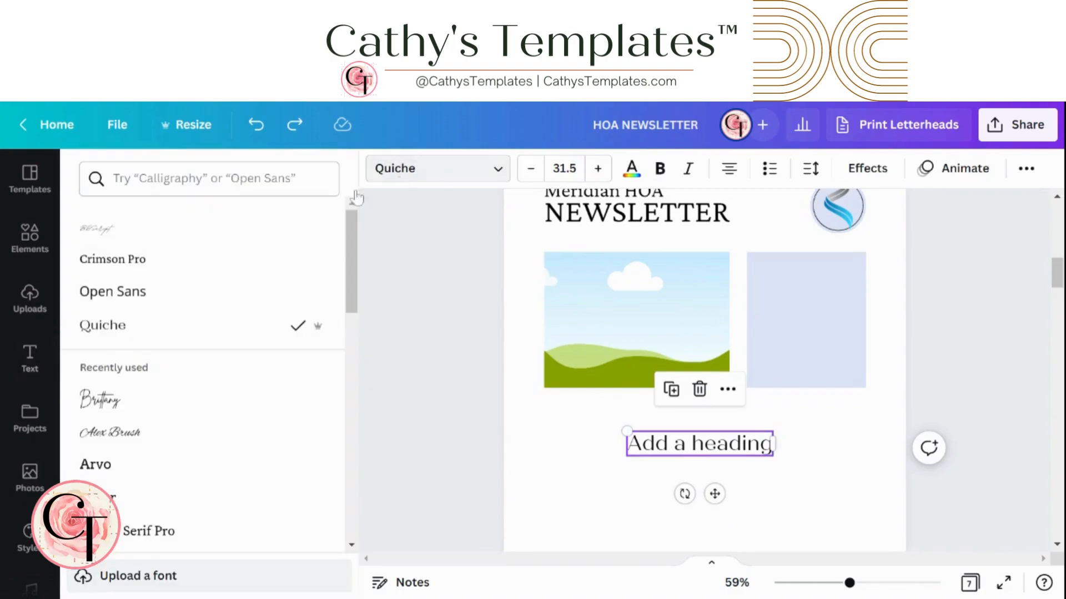
click(174, 261)
- Check the page 1 sidebar text formatting, then left-align the page 2 heading and set its font size to 13
scroll(785, 442, up, 8)
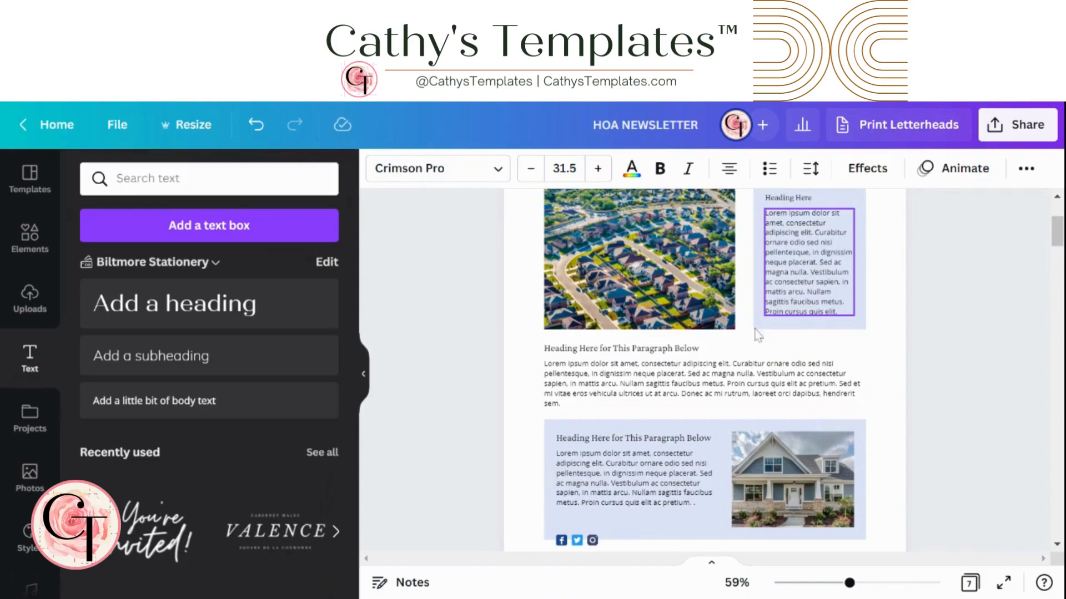
click(631, 399)
click(799, 264)
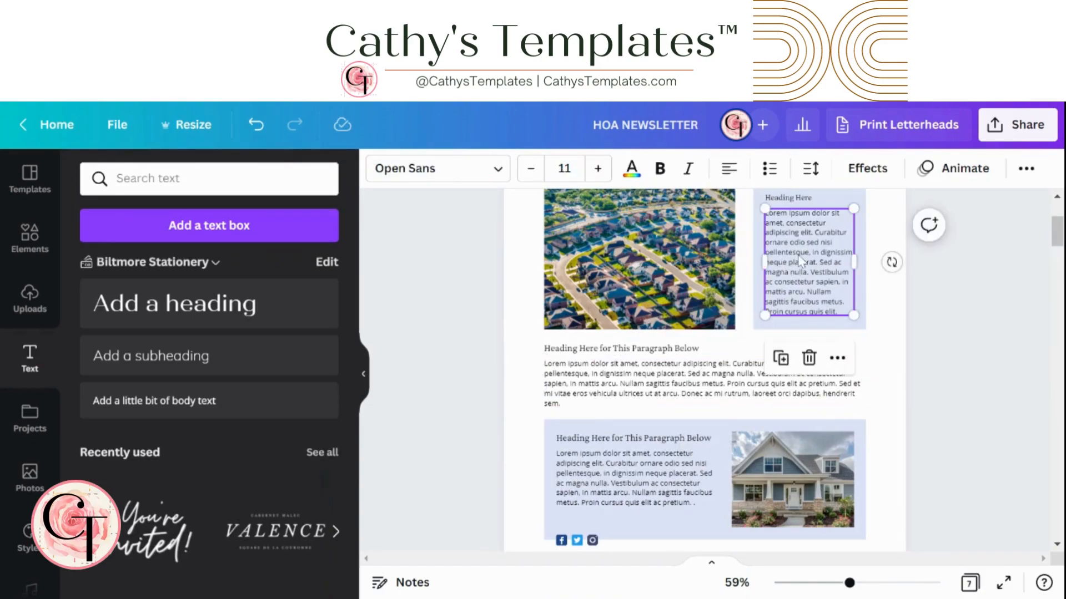
scroll(799, 263, up, 2)
click(788, 282)
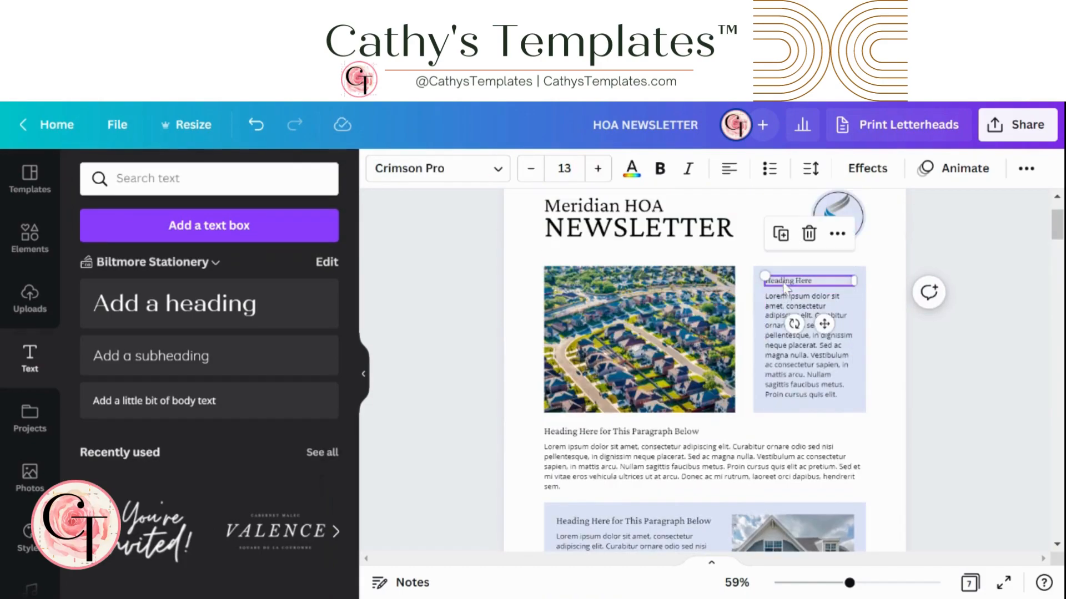
click(888, 298)
scroll(888, 299, down, 10)
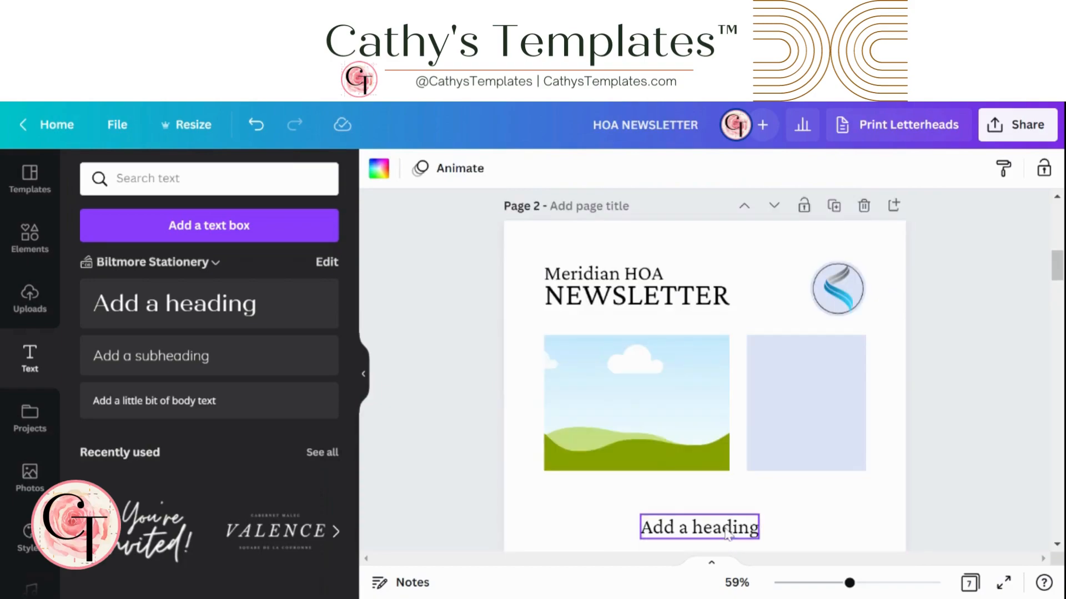
click(699, 527)
click(725, 172)
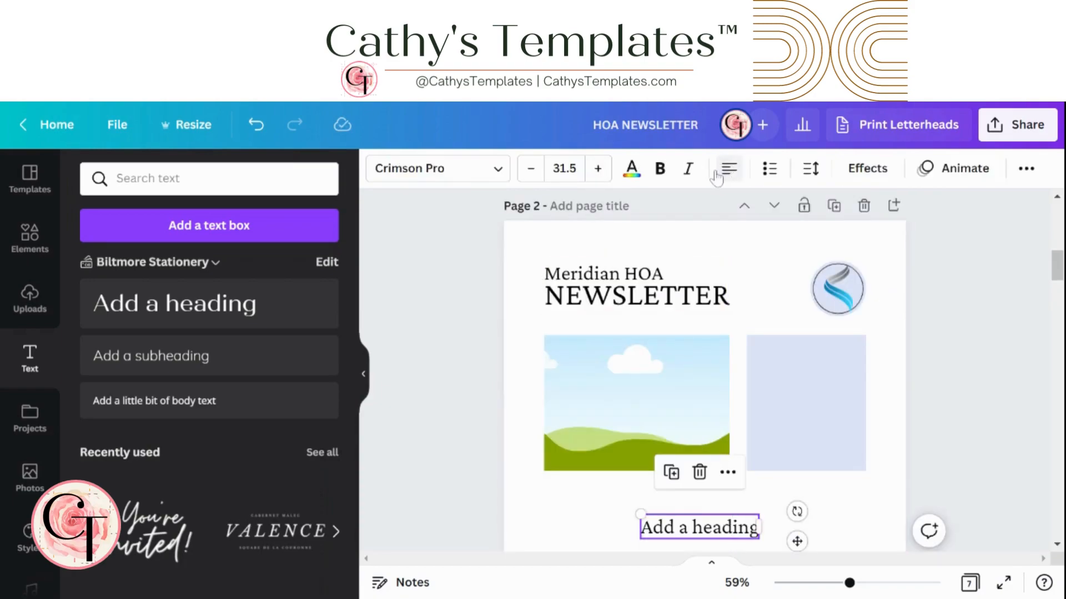
click(577, 170)
text(13)
key(Return)
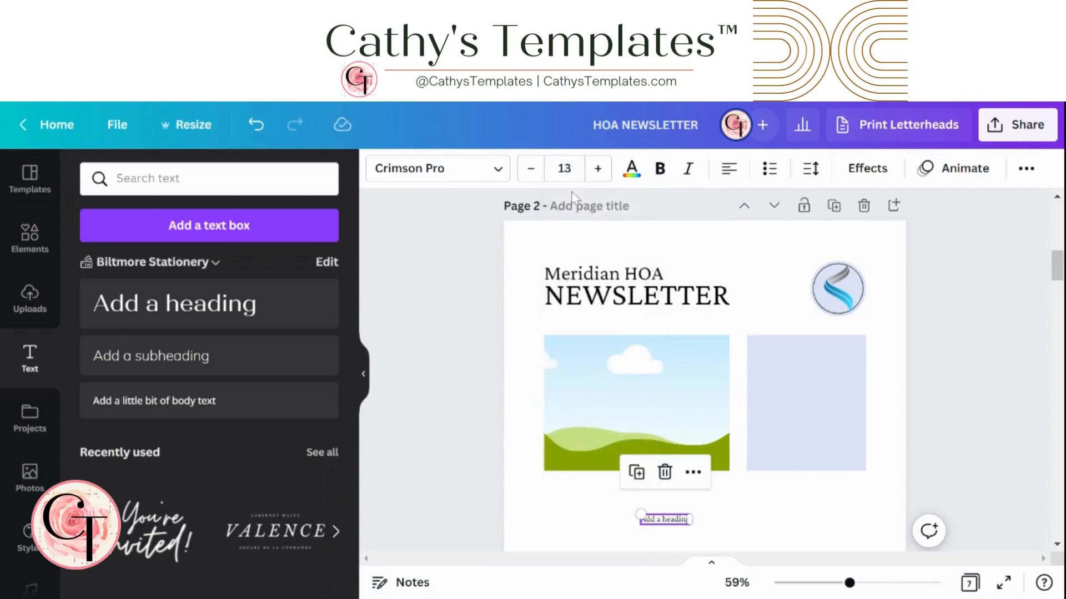
- Move the heading into the upper left of the page 2 sidebar box and place a copy just below it
click(685, 532)
drag(682, 520, 795, 356)
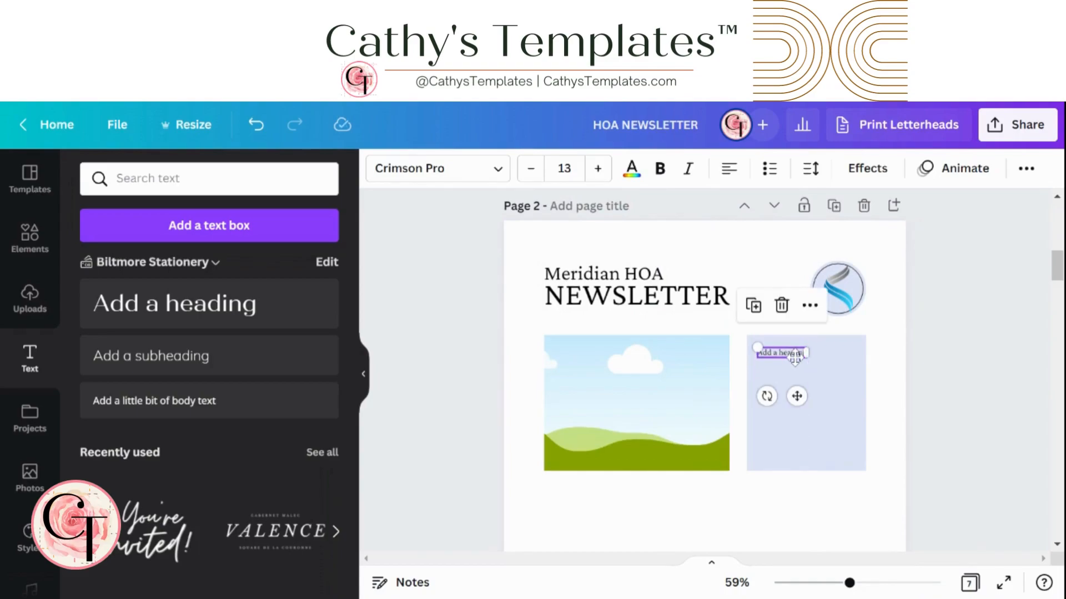
click(767, 267)
click(781, 353)
drag(802, 403, 791, 416)
- Check the page 1 sidebar paragraph's font and change the copied page 2 heading to Open Sans
scroll(794, 411, up, 7)
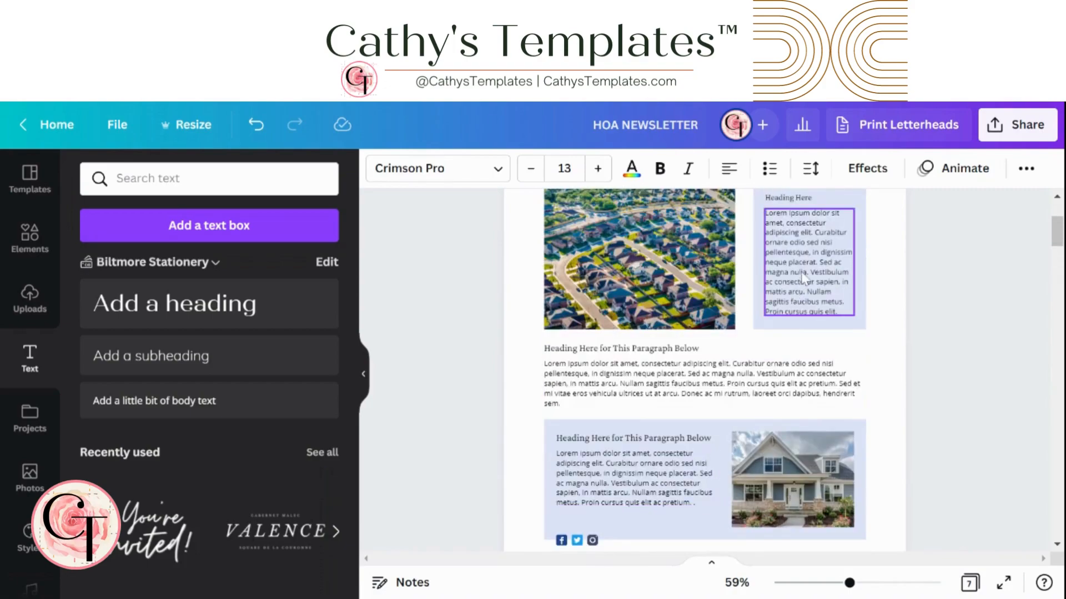
click(803, 278)
scroll(766, 344, down, 5)
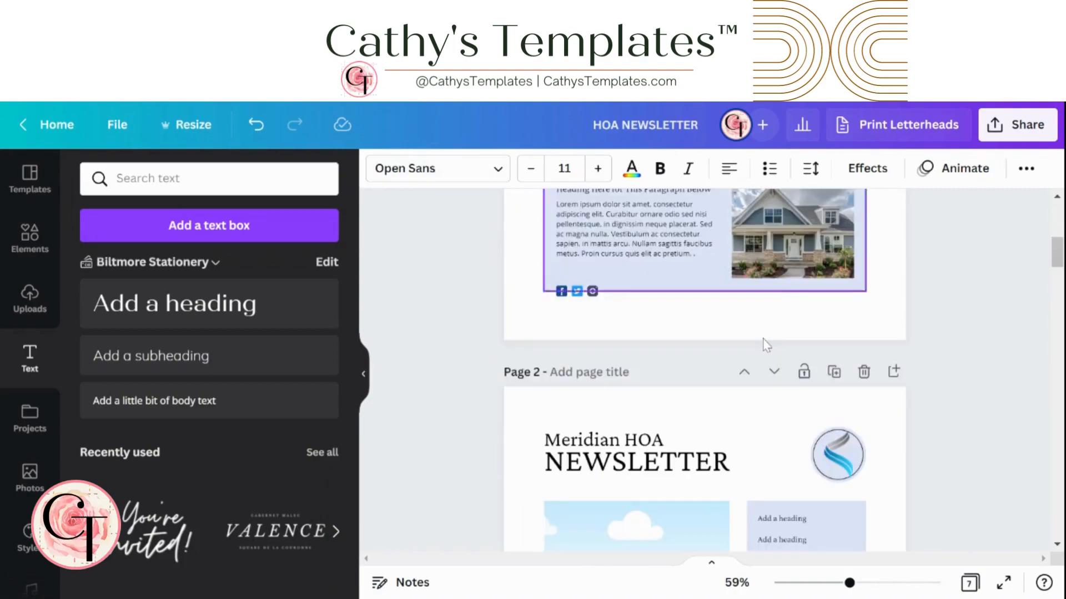
scroll(765, 344, down, 3)
click(779, 373)
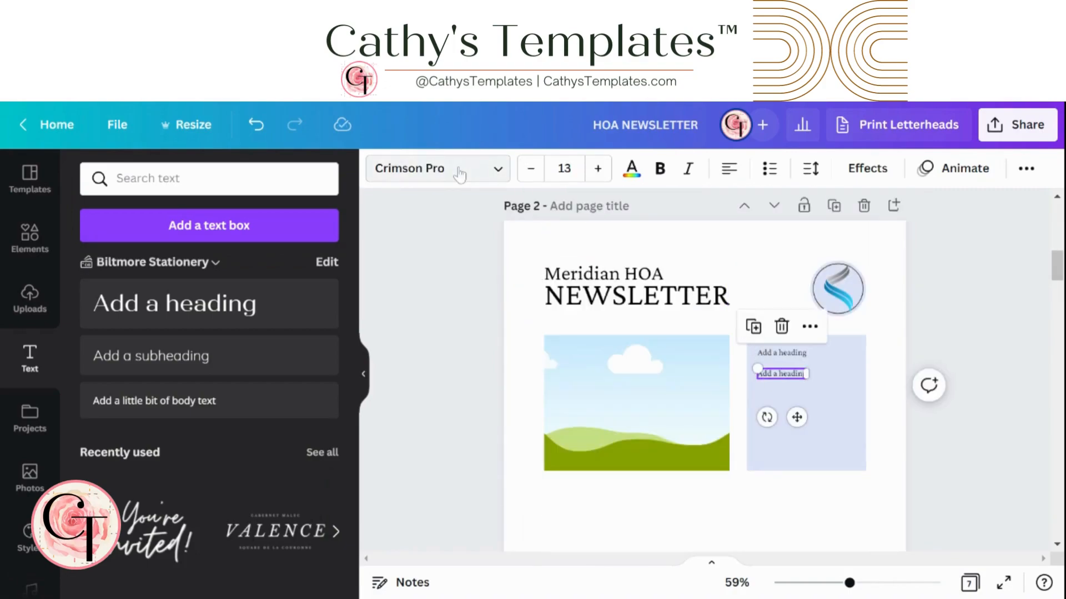
click(460, 175)
click(177, 294)
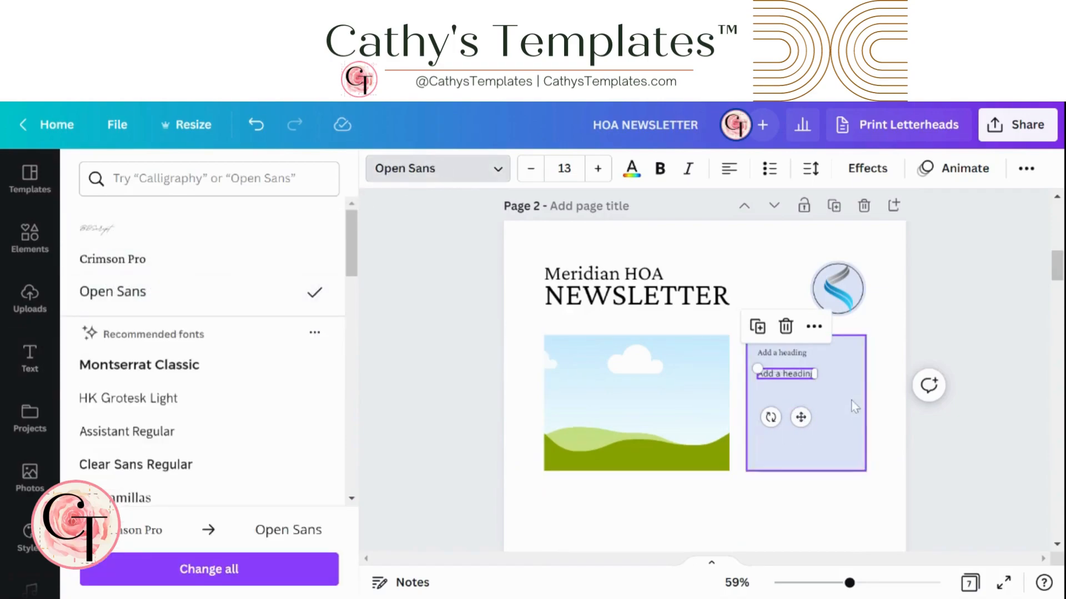
click(894, 367)
click(885, 389)
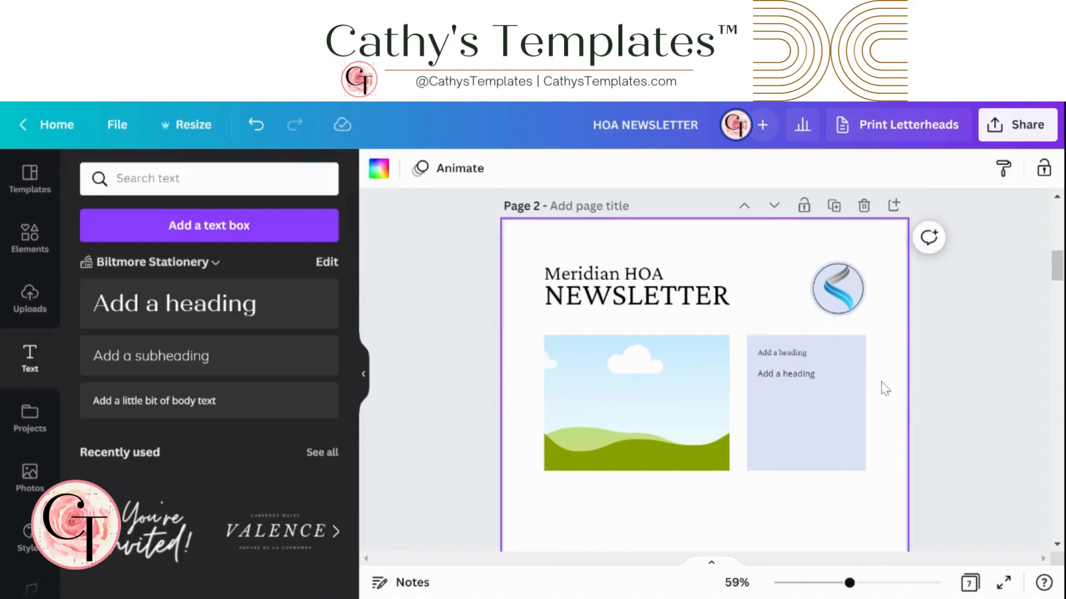
- Widen the Open Sans text box to about 2.1 so it nearly spans the blue sidebar box
click(811, 383)
click(786, 379)
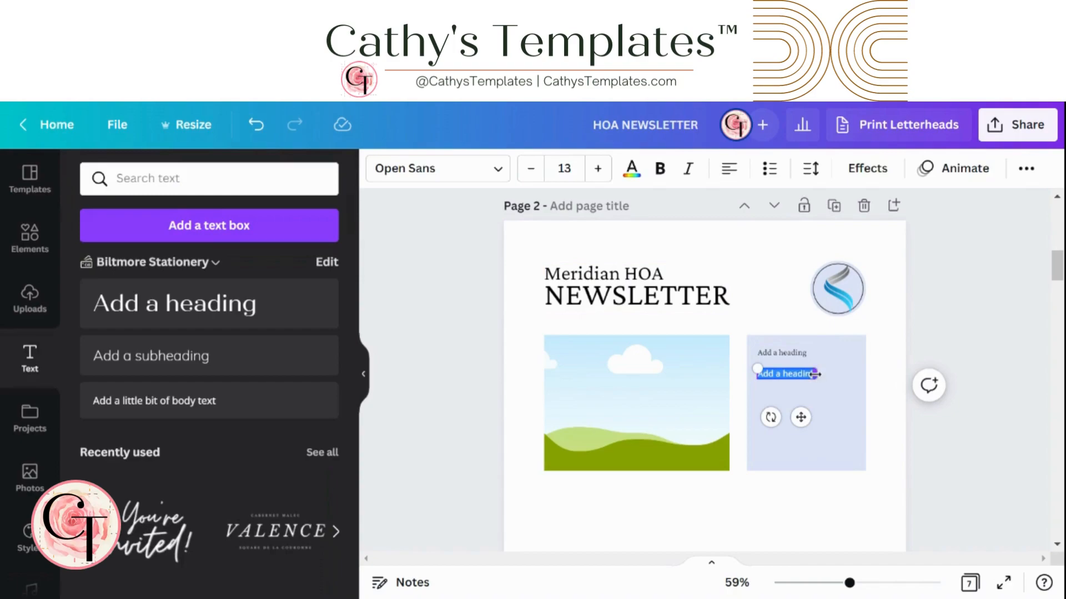
drag(832, 375, 854, 374)
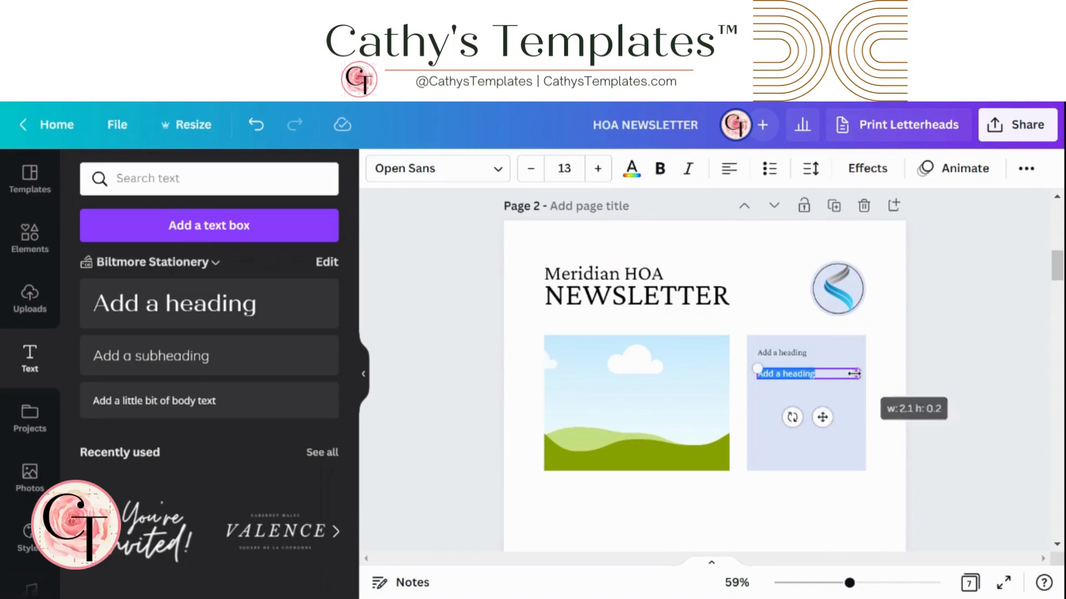
click(883, 305)
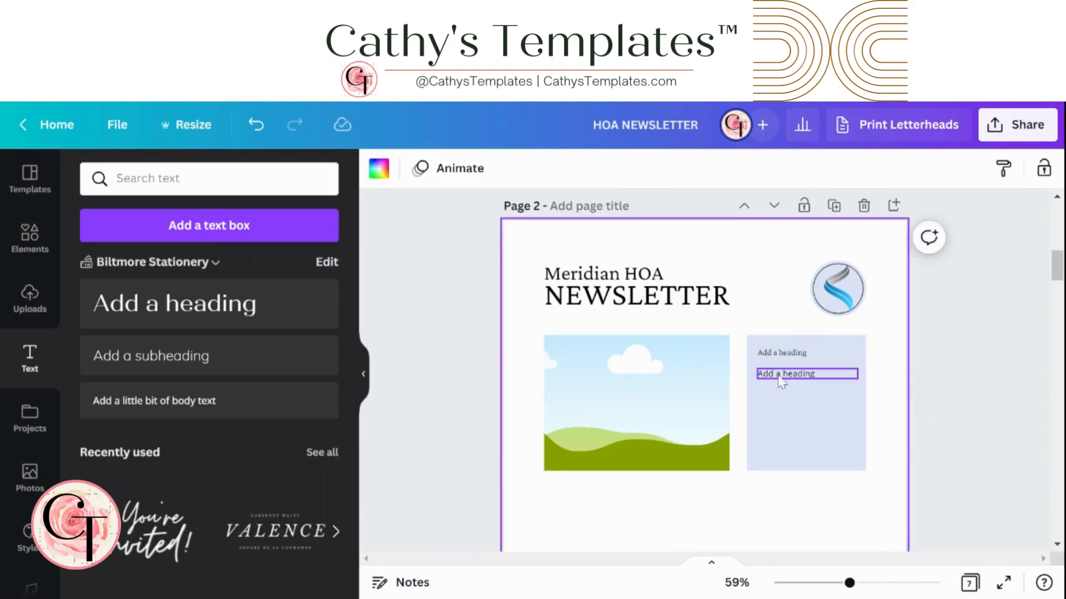
- Reduce the Open Sans text's font size by two points to match the page 1 sidebar paragraph
click(781, 376)
click(528, 169)
click(528, 169)
click(891, 420)
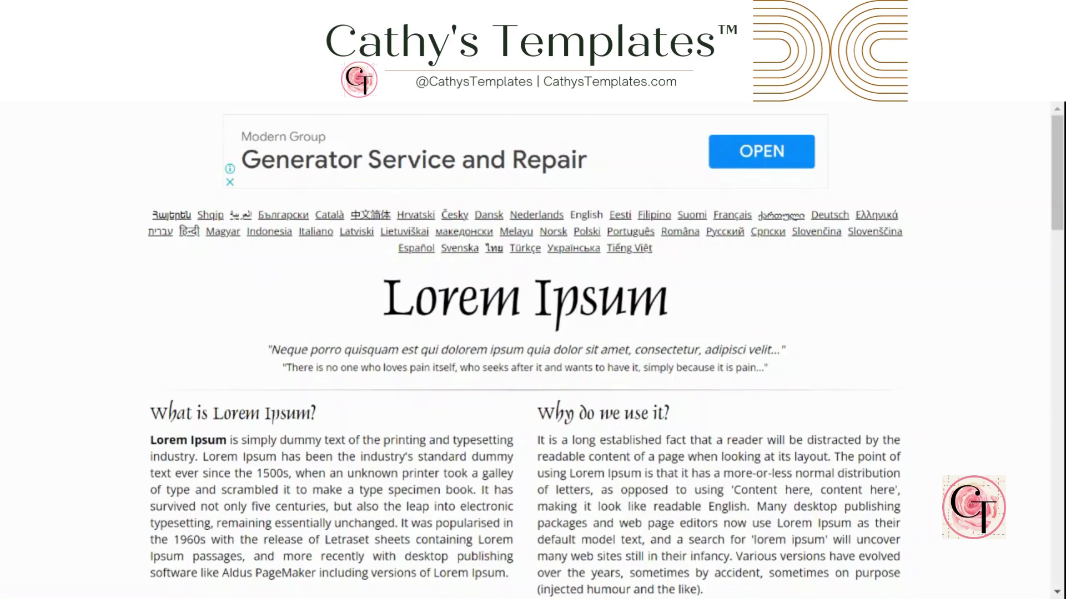
- Generate five paragraphs of Lorem Ipsum on the Lorem Ipsum website, starting with the standard opening phrase
scroll(269, 274, down, 1)
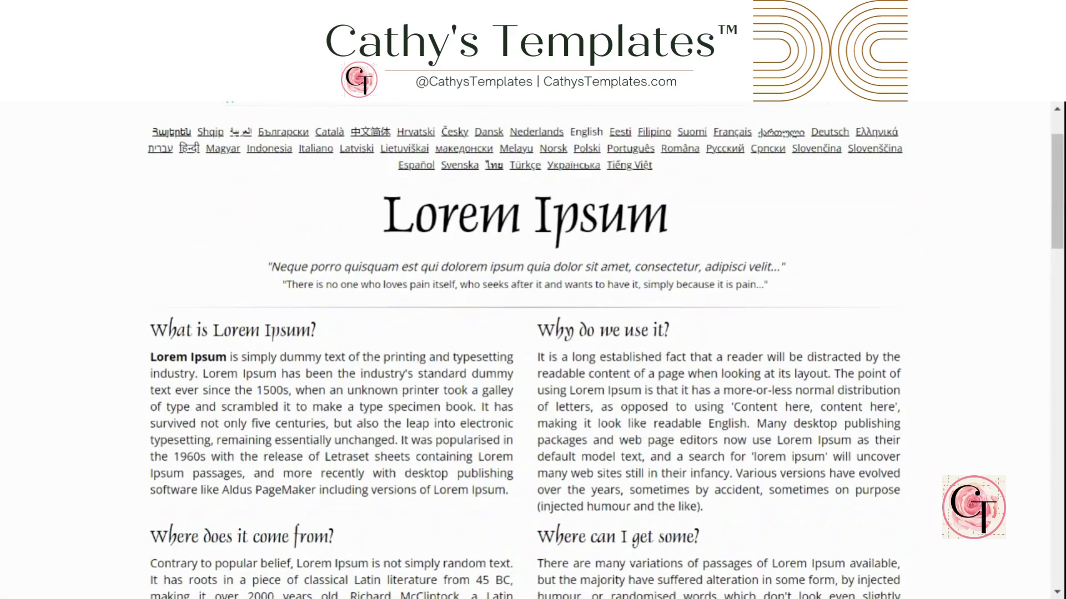
scroll(129, 332, down, 1)
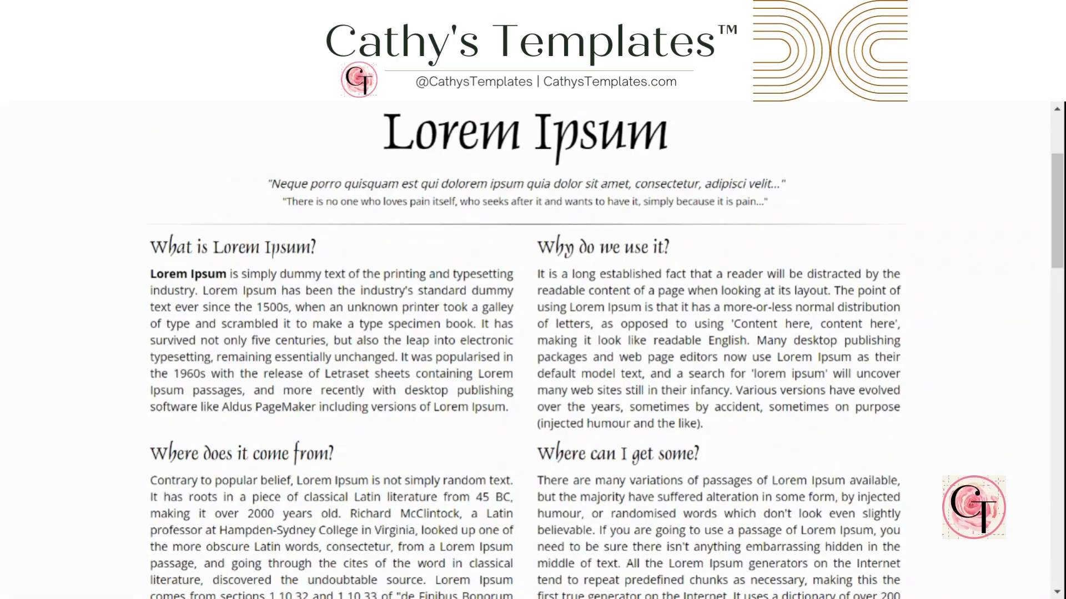
scroll(529, 312, down, 4)
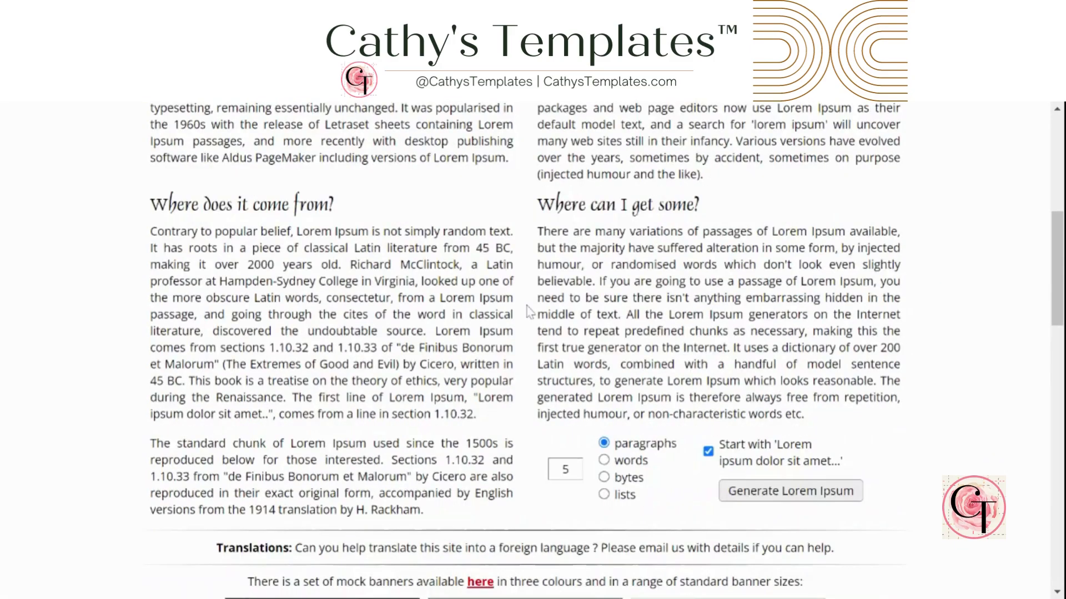
scroll(529, 312, down, 1)
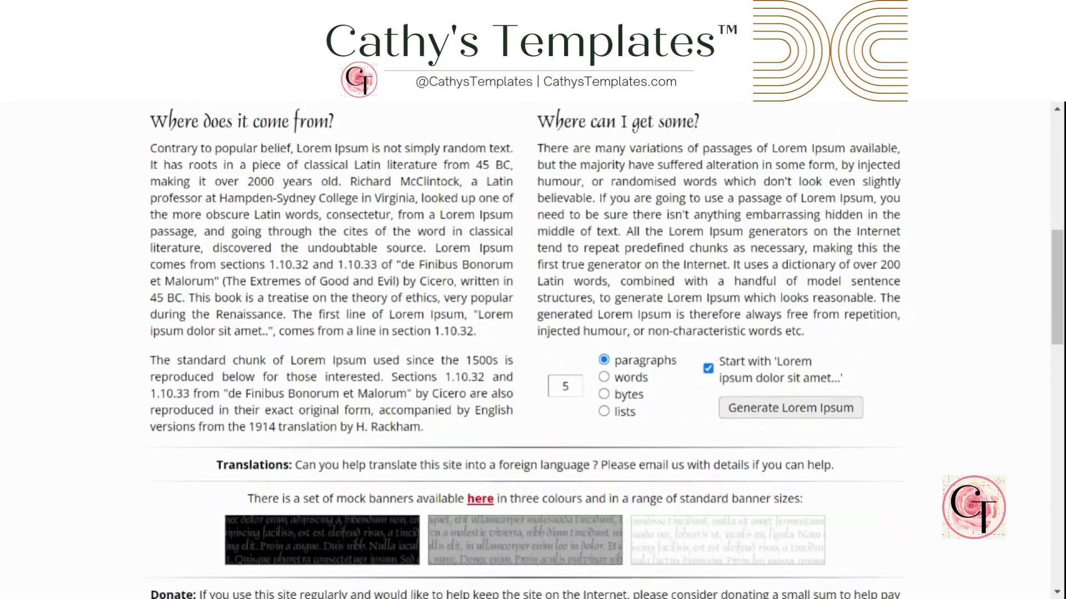
click(565, 387)
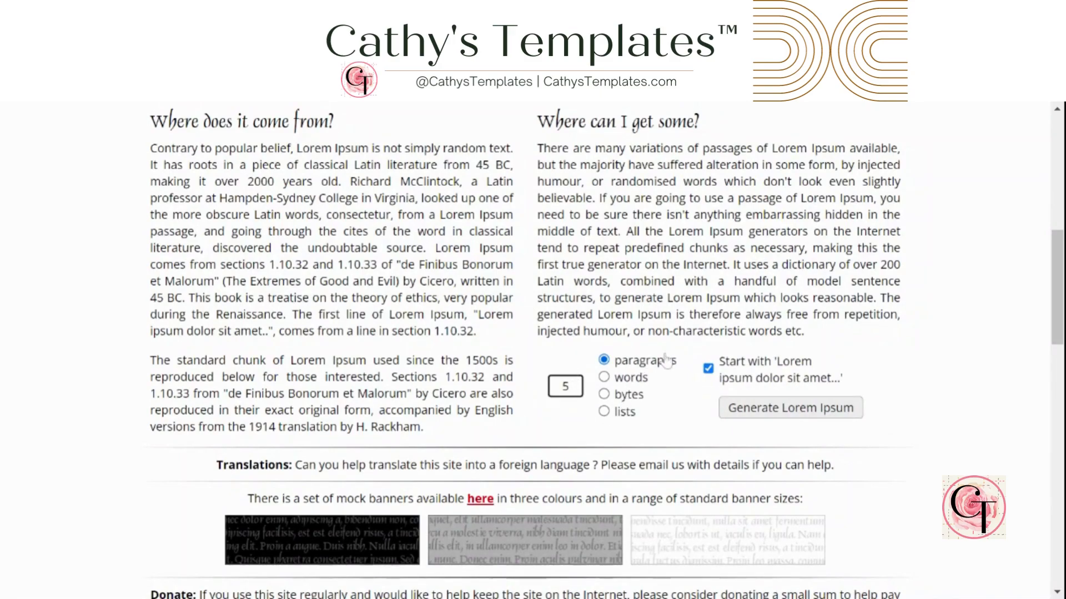
click(761, 414)
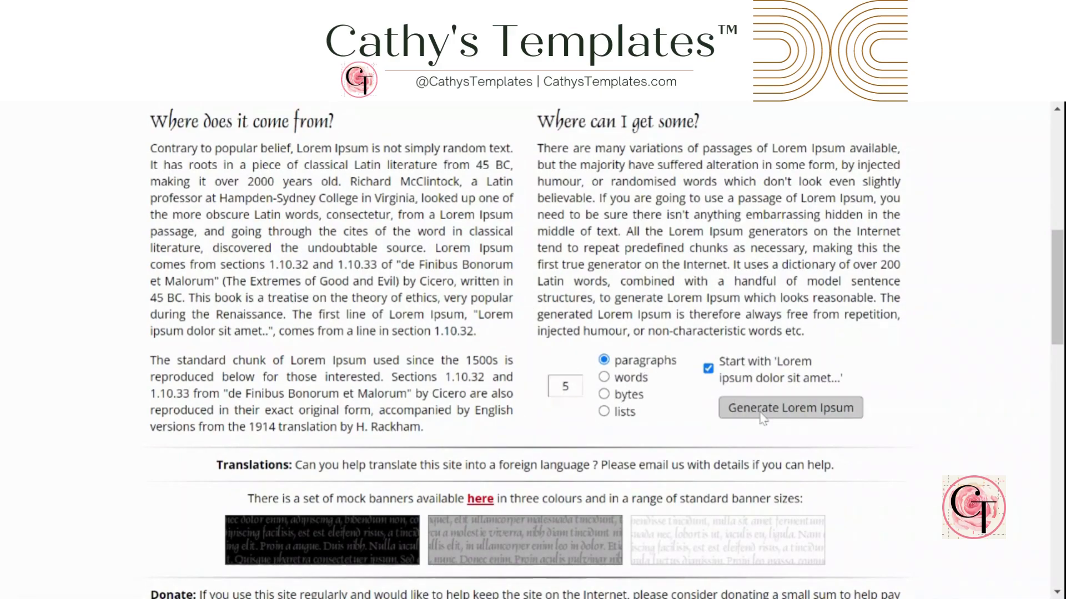
- Copy the first generated Lorem Ipsum paragraph, from "Lorem ipsum dolor sit amet" through "semper ac purus."
scroll(744, 396, down, 10)
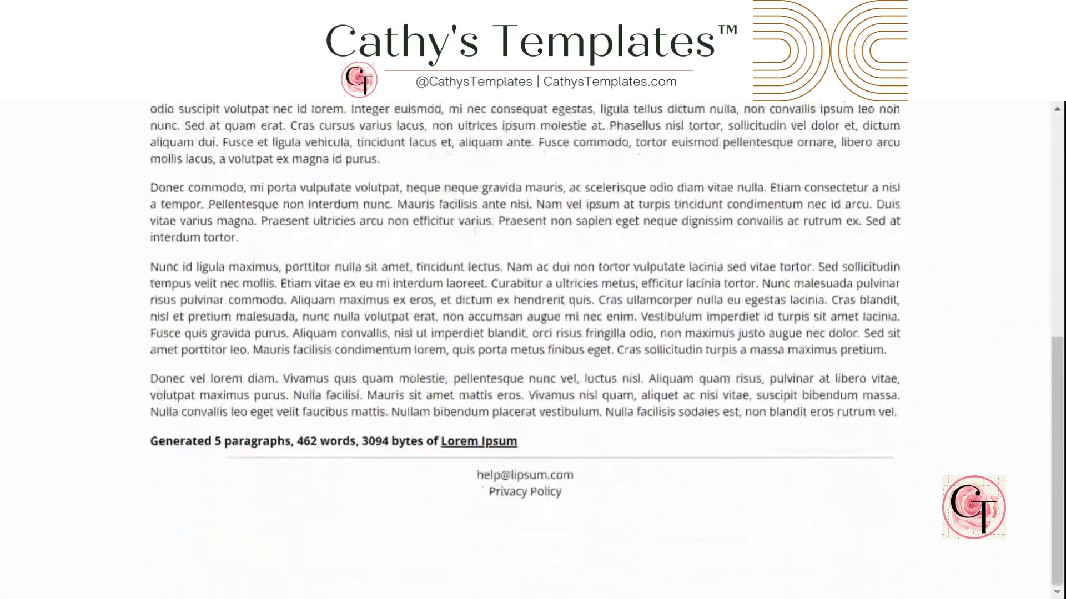
scroll(335, 355, up, 10)
scroll(335, 355, down, 3)
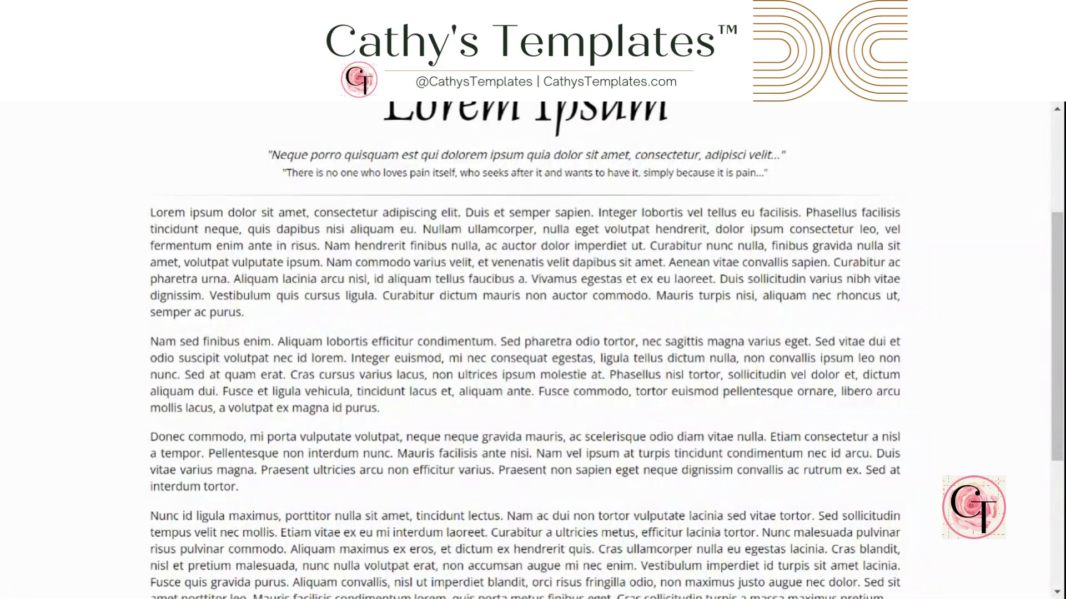
drag(150, 212, 256, 320)
key(ctrl+c)
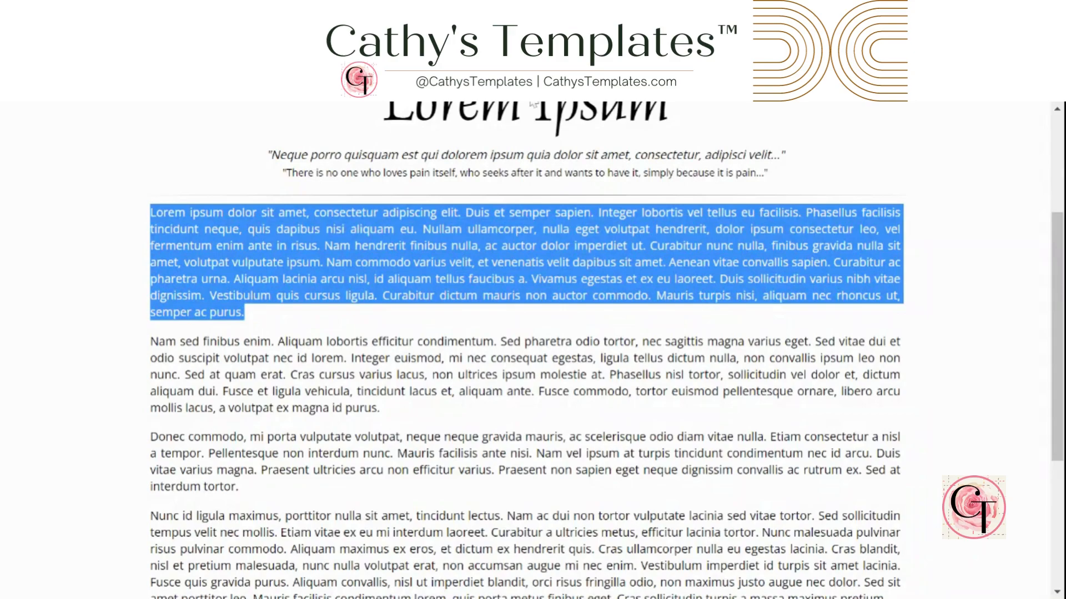
- Switch to Canva and replace the Open Sans placeholder in the page 2 sidebar with the copied Lorem Ipsum paragraph
key(alt+Tab)
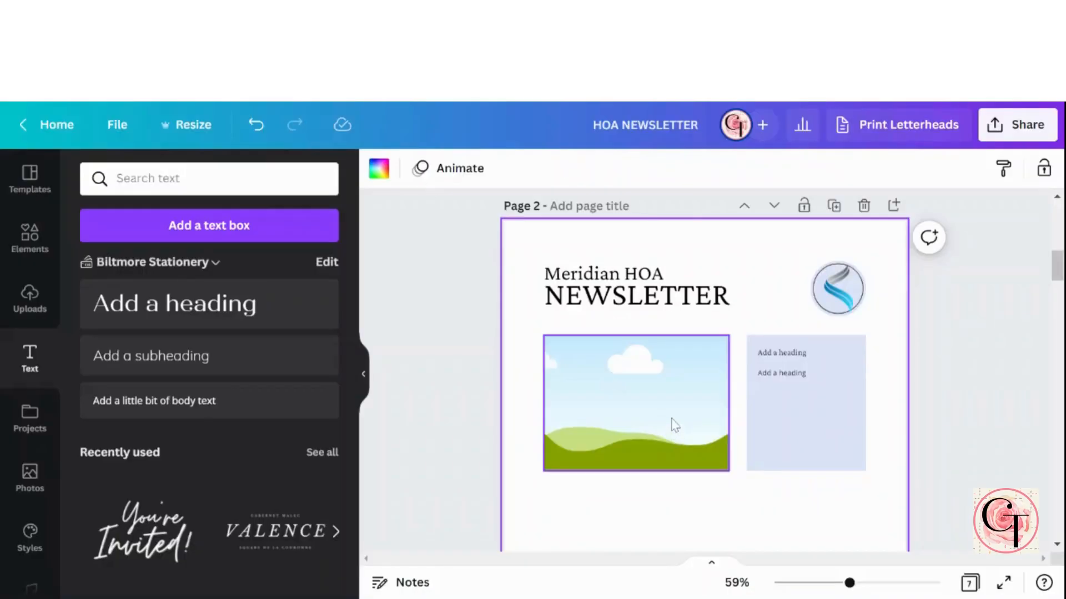
scroll(675, 425, down, 2)
click(787, 294)
click(787, 295)
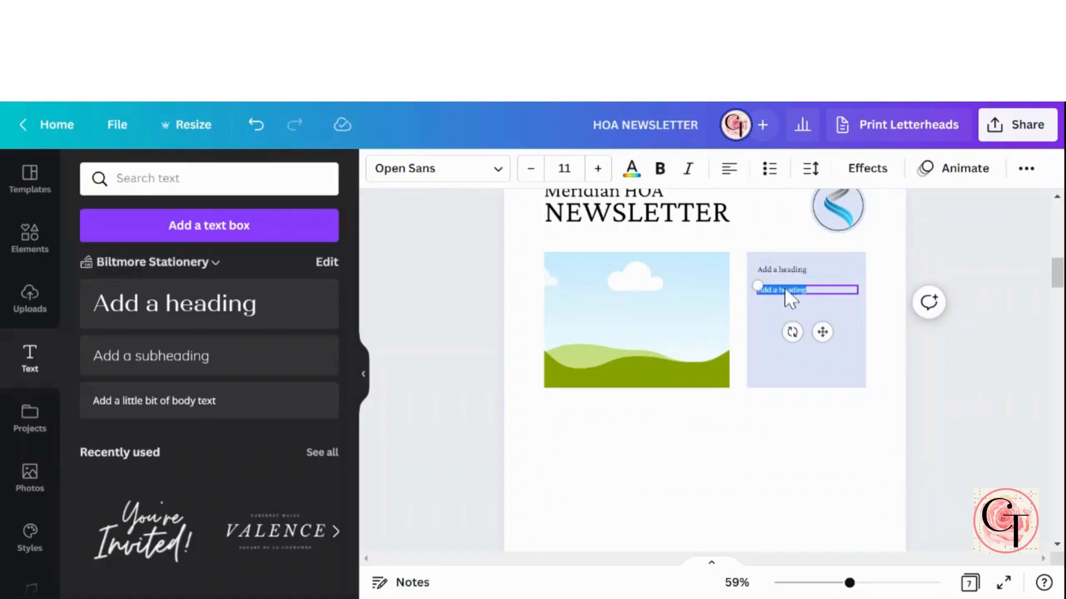
key(ctrl+v)
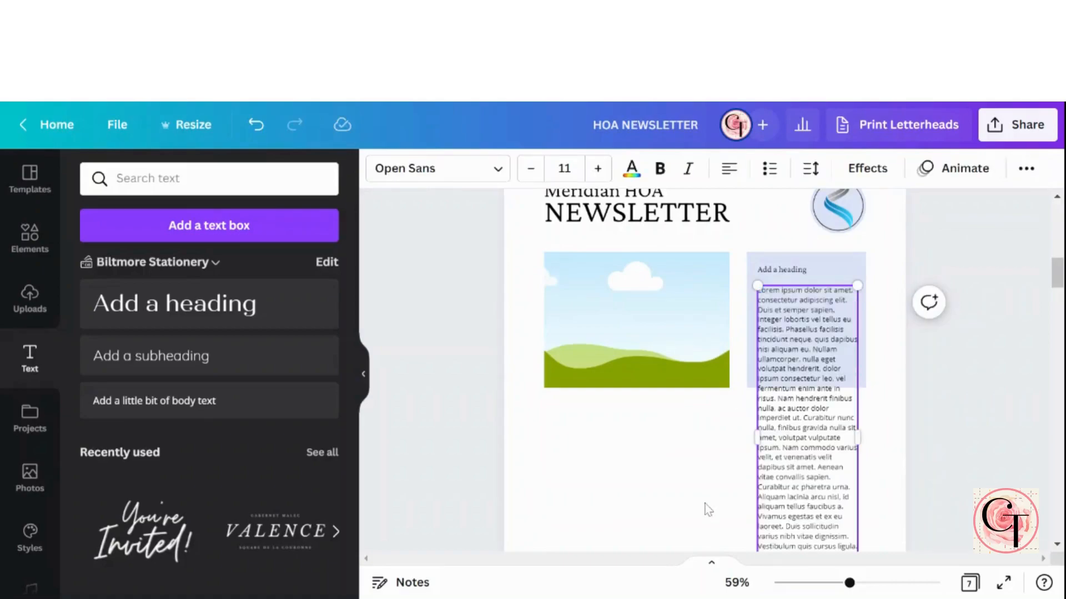
- Trim the sidebar paragraph so it ends at "volutpat hendrerit." and fits inside the light blue box
scroll(704, 506, down, 2)
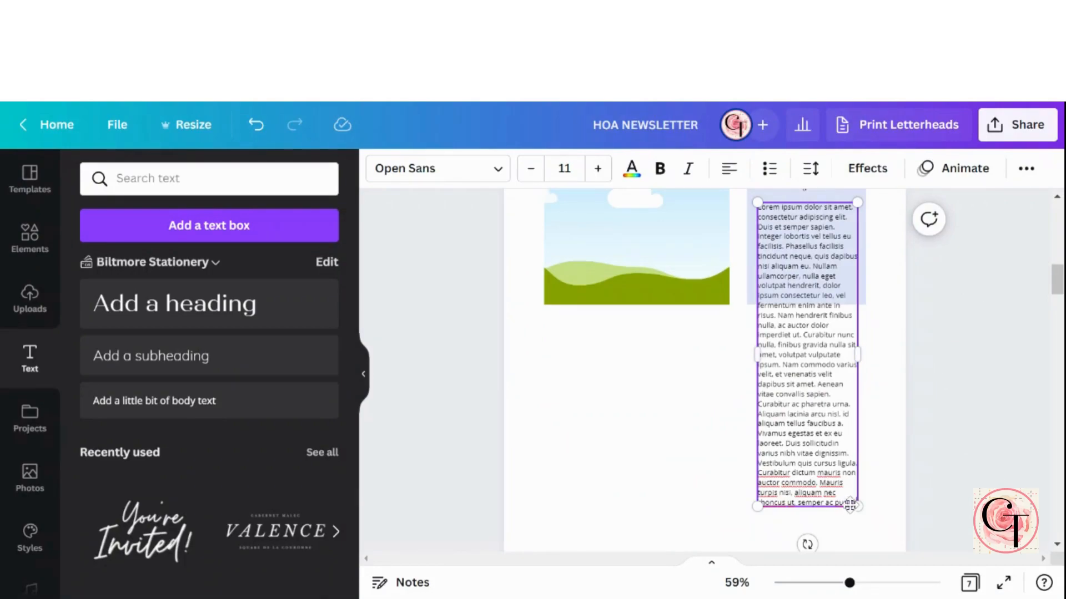
drag(851, 501, 821, 285)
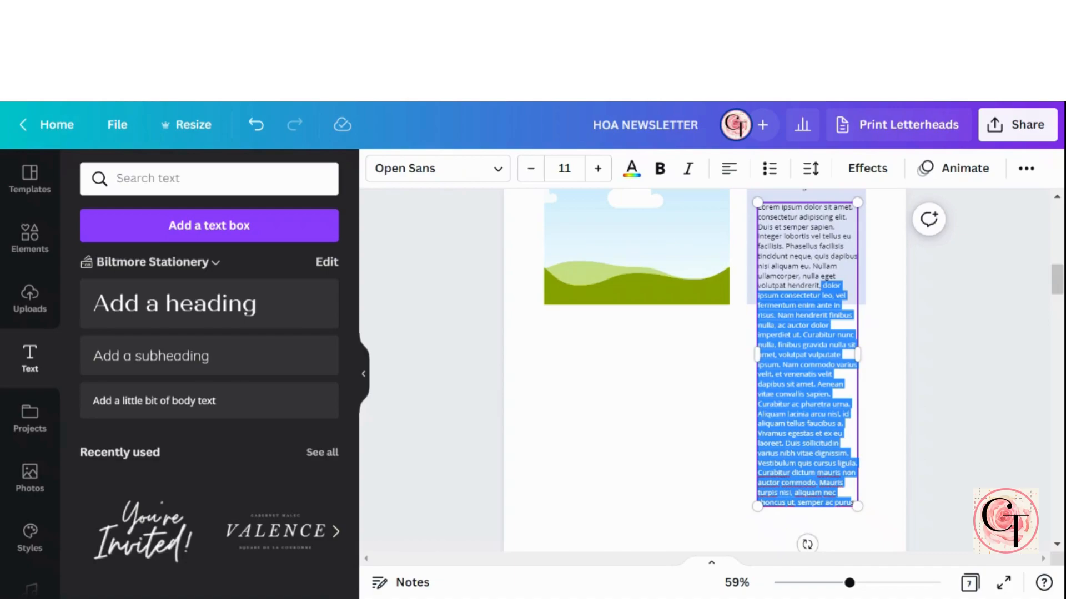
key(BackSpace)
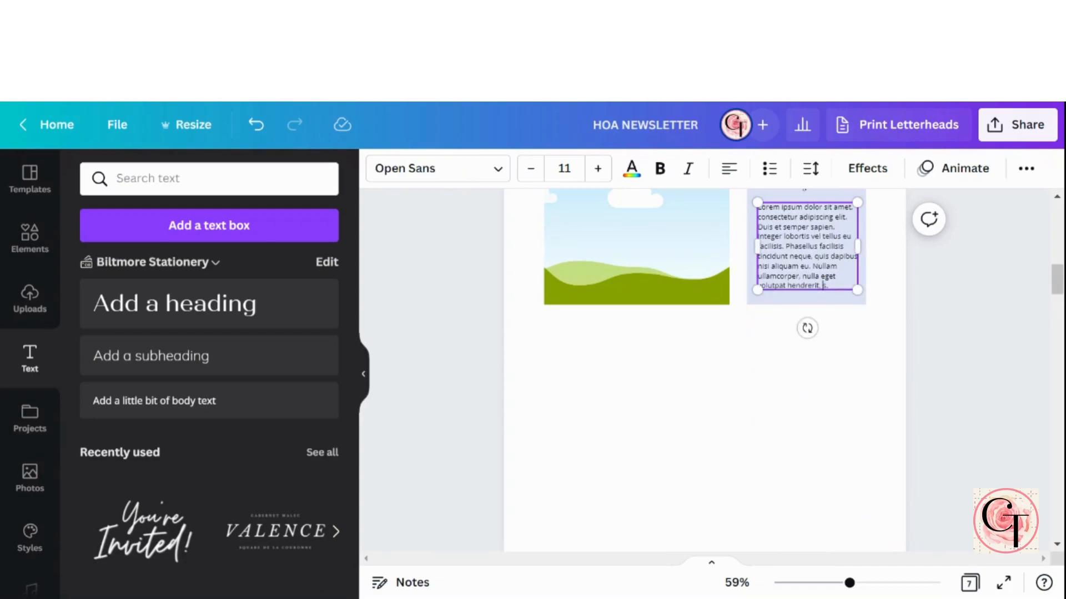
click(828, 286)
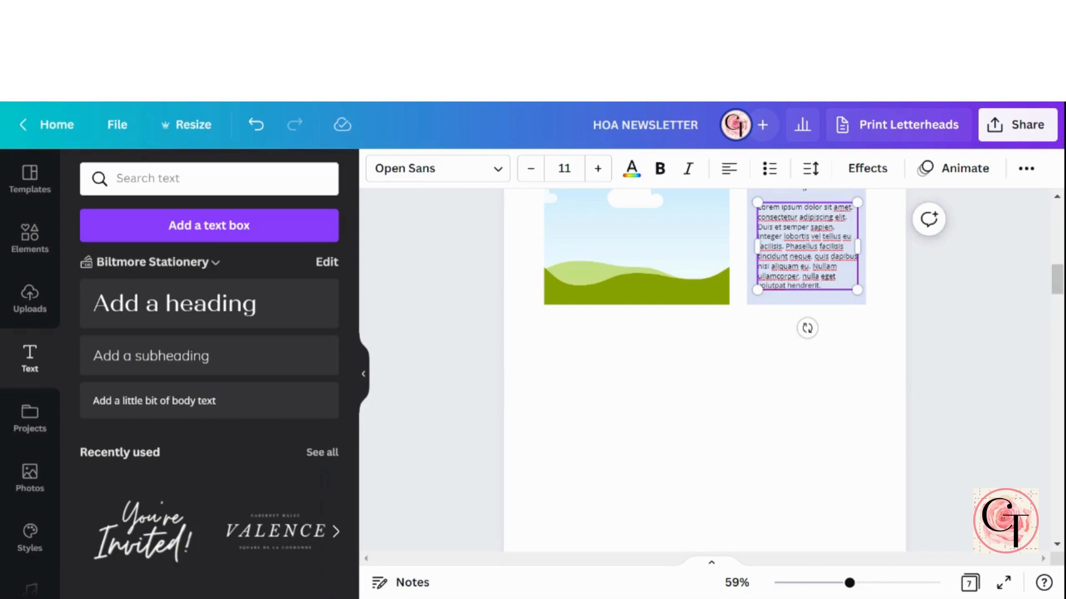
- Nudge the page 2 sidebar paragraph and its heading slightly down to even out their spacing in the blue box
scroll(849, 453, up, 3)
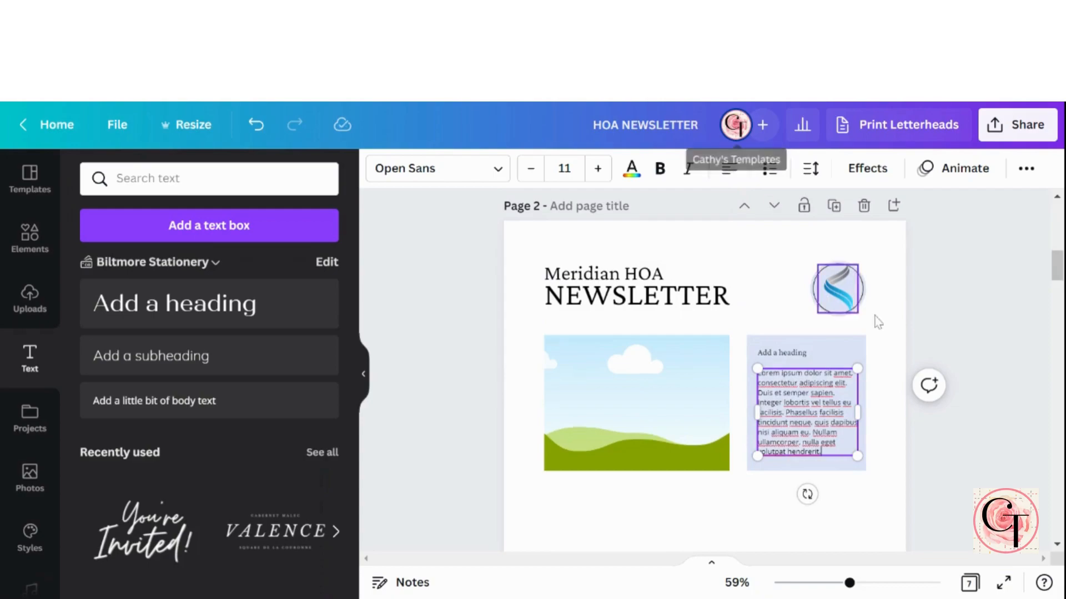
click(882, 350)
click(799, 426)
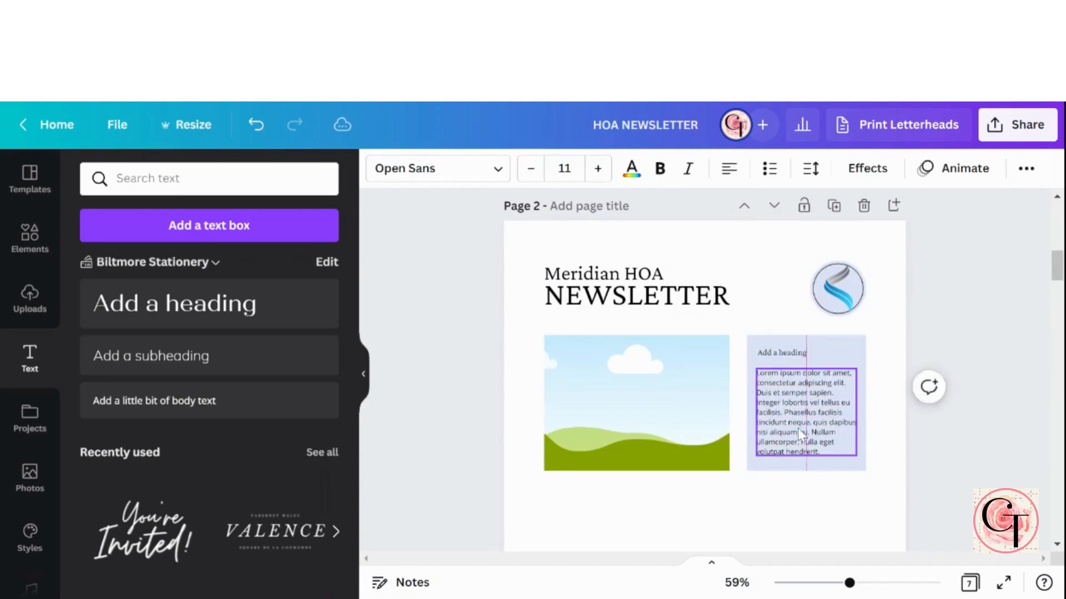
drag(797, 428, 797, 429)
click(797, 358)
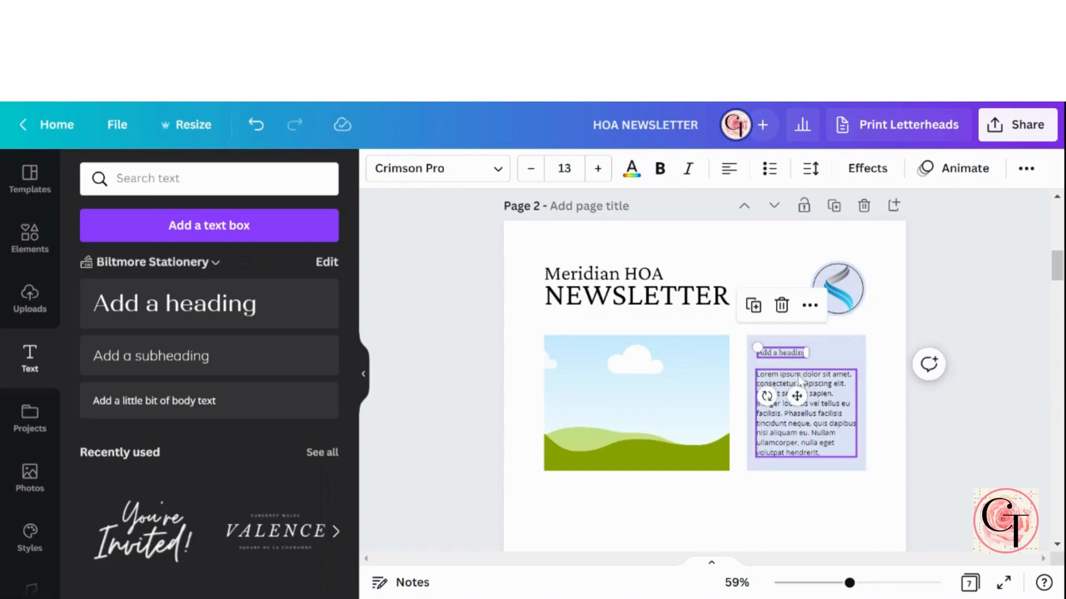
drag(796, 393, 796, 397)
click(892, 367)
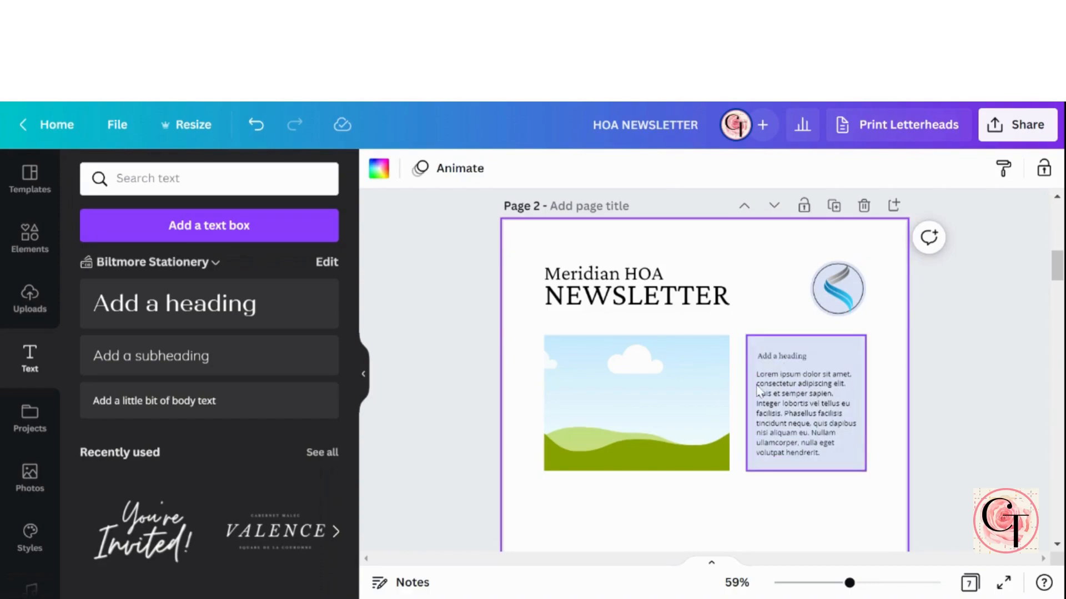
- Paste the copied Lorem Ipsum paragraph below the page 2 landscape image and make it left-aligned at font size 11
scroll(758, 391, up, 8)
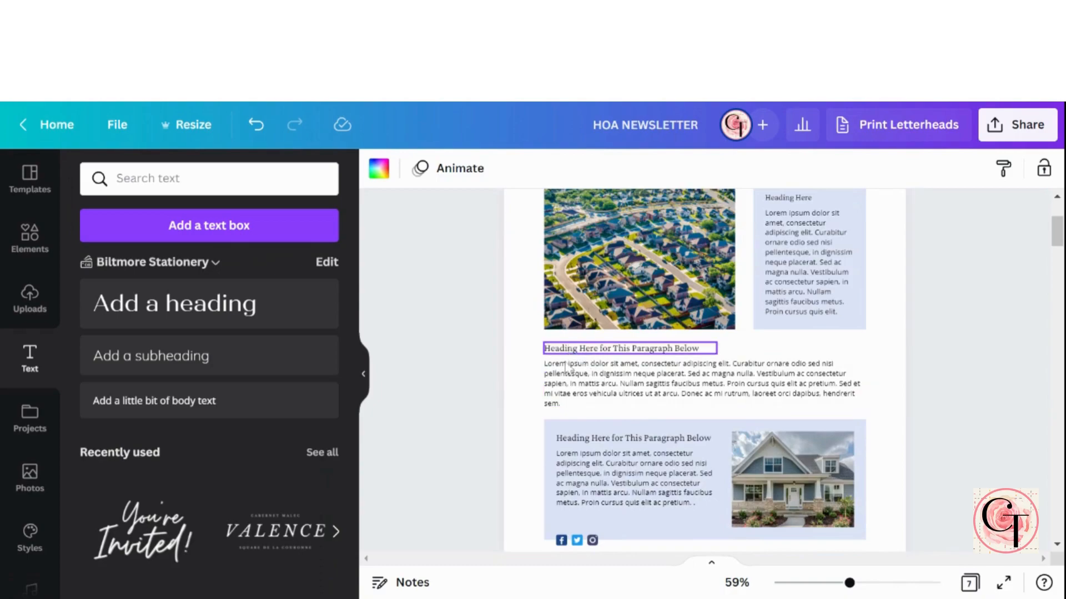
scroll(568, 383, down, 10)
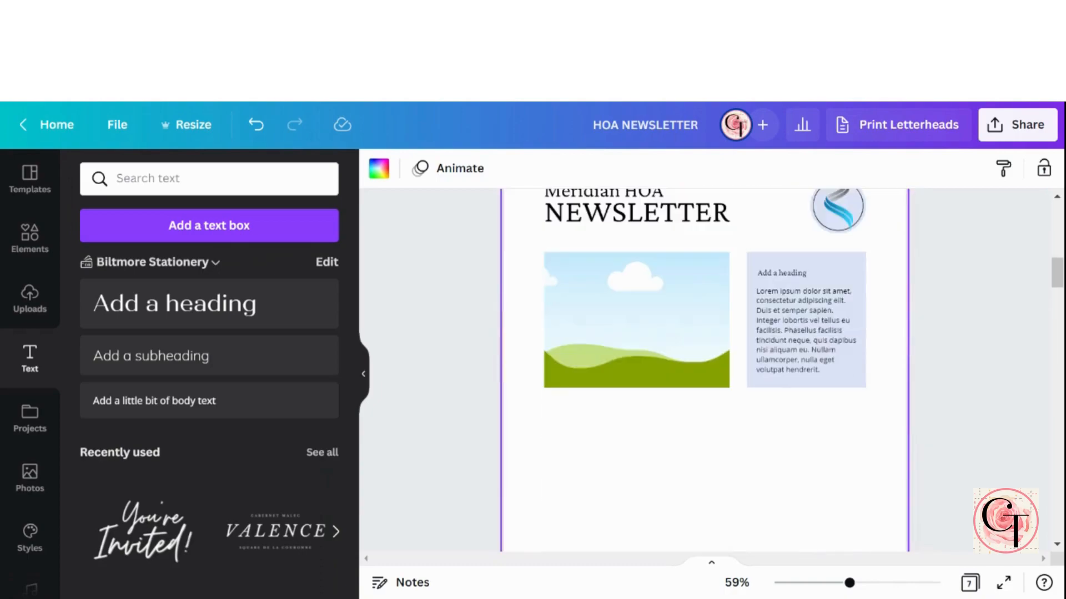
scroll(569, 399, down, 2)
right_click(576, 372)
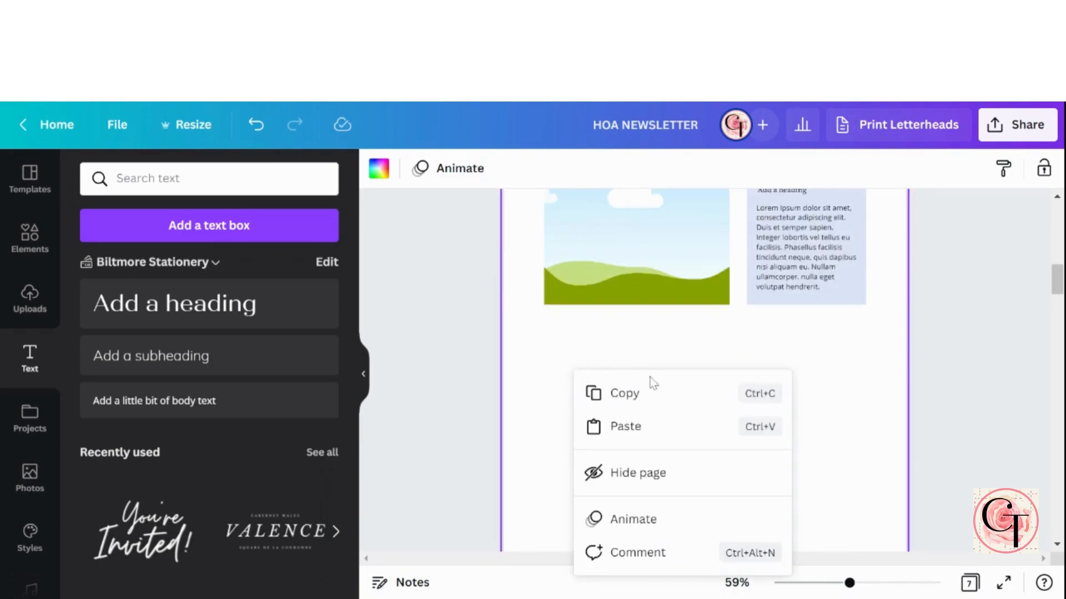
click(625, 426)
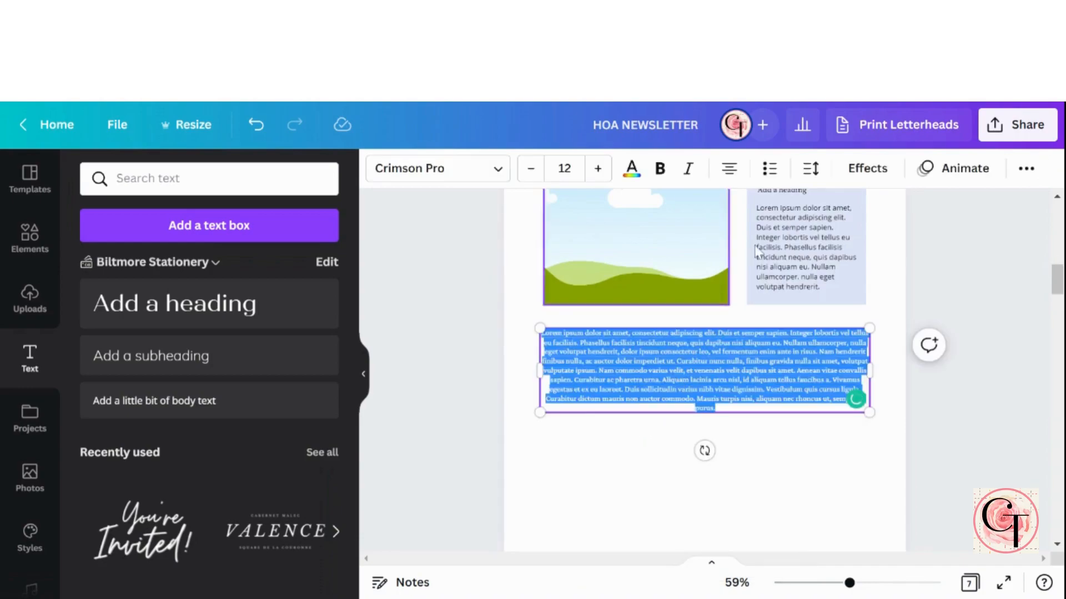
click(728, 168)
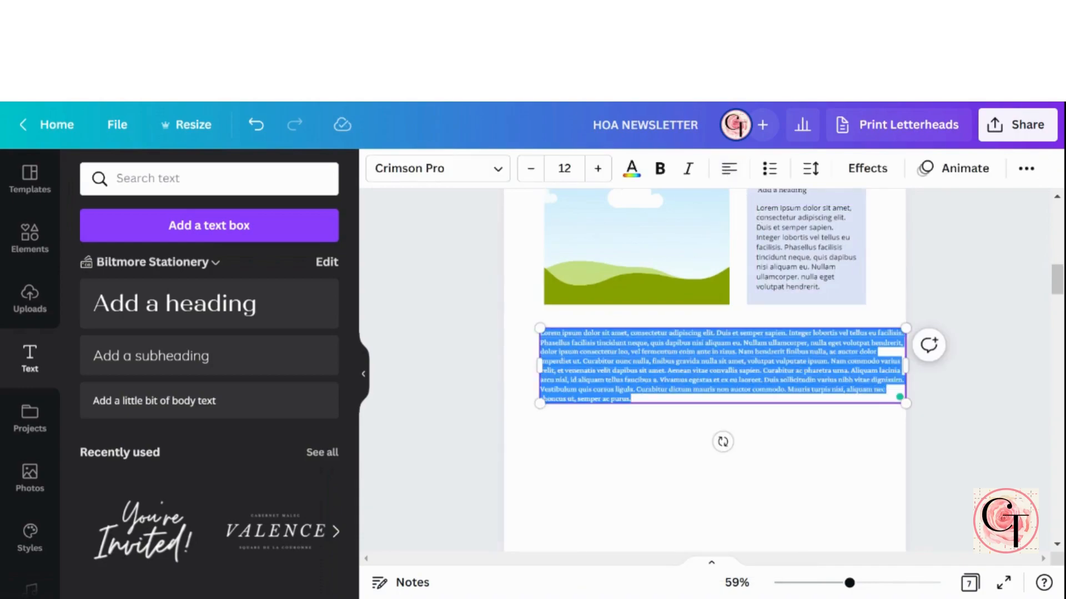
click(534, 170)
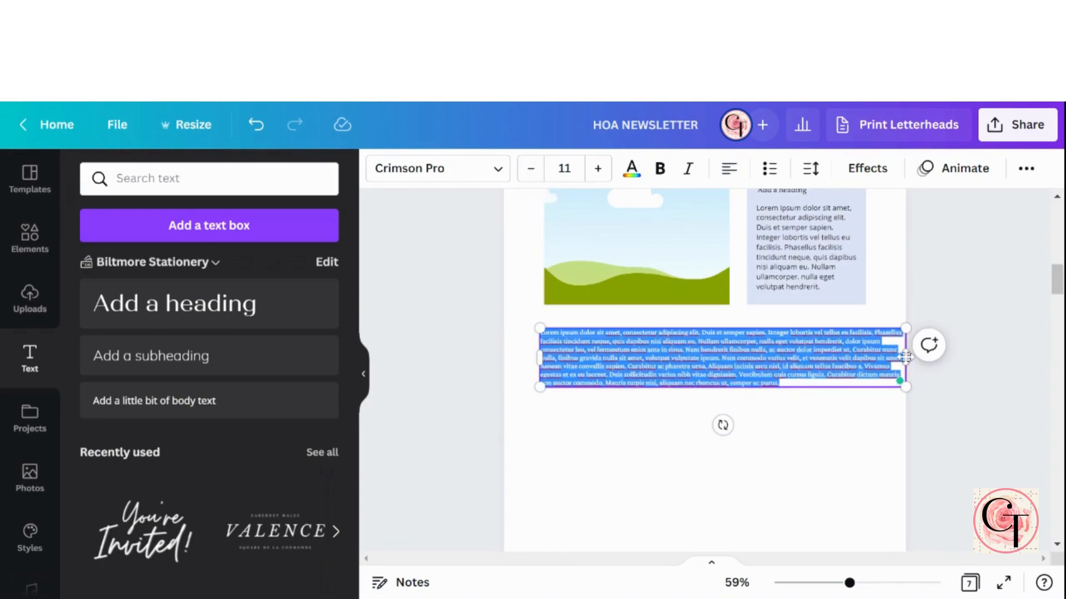
- Narrow the pasted paragraph to span from the image's left edge to the sidebar's right edge, and lower it slightly
click(905, 357)
drag(907, 339, 865, 335)
drag(537, 362, 544, 362)
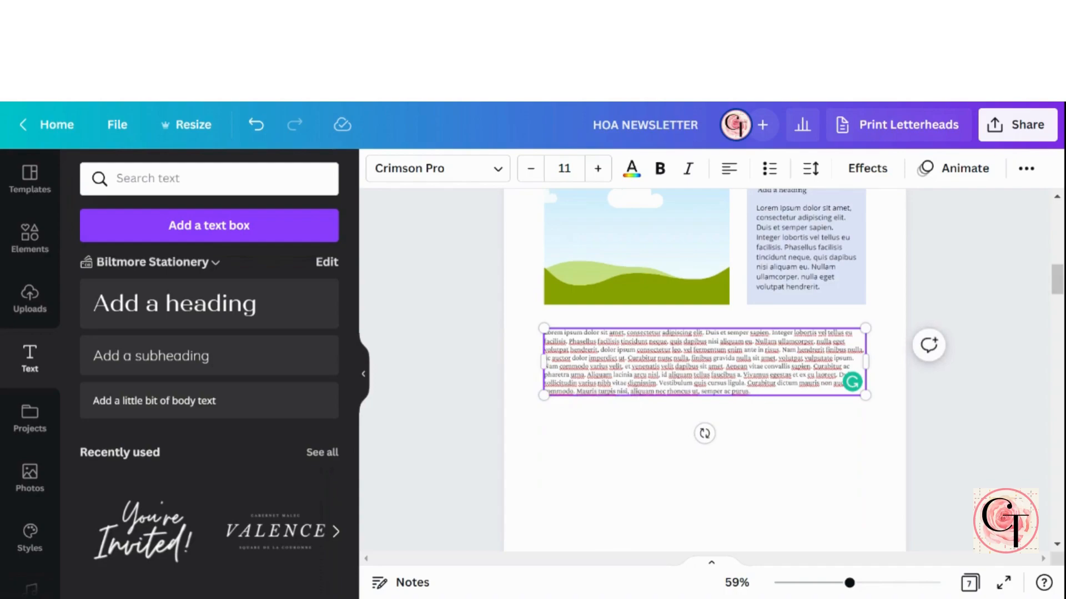
drag(720, 398, 718, 408)
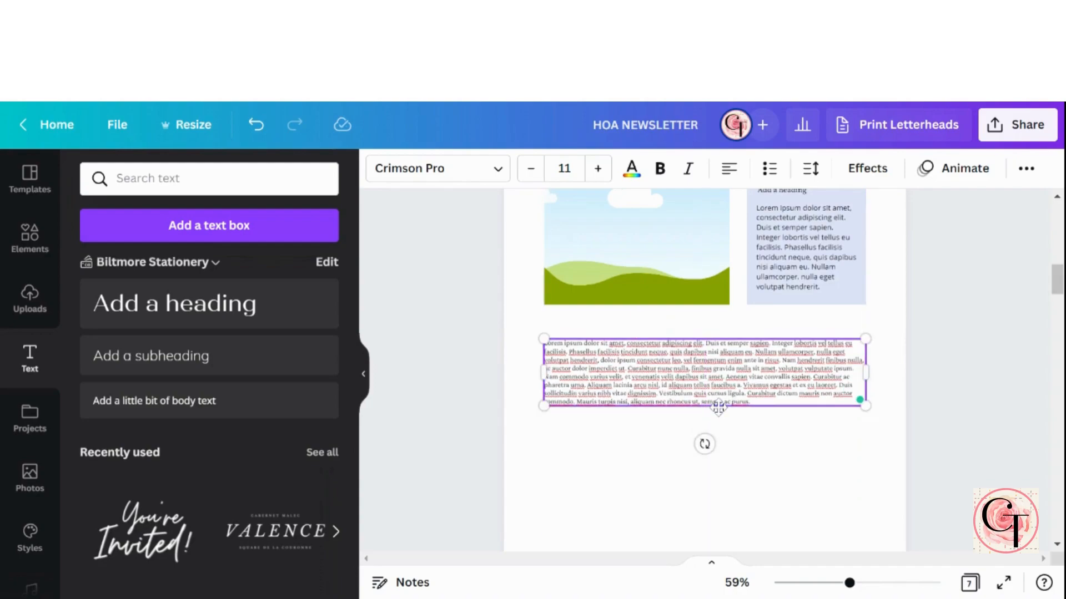
click(802, 468)
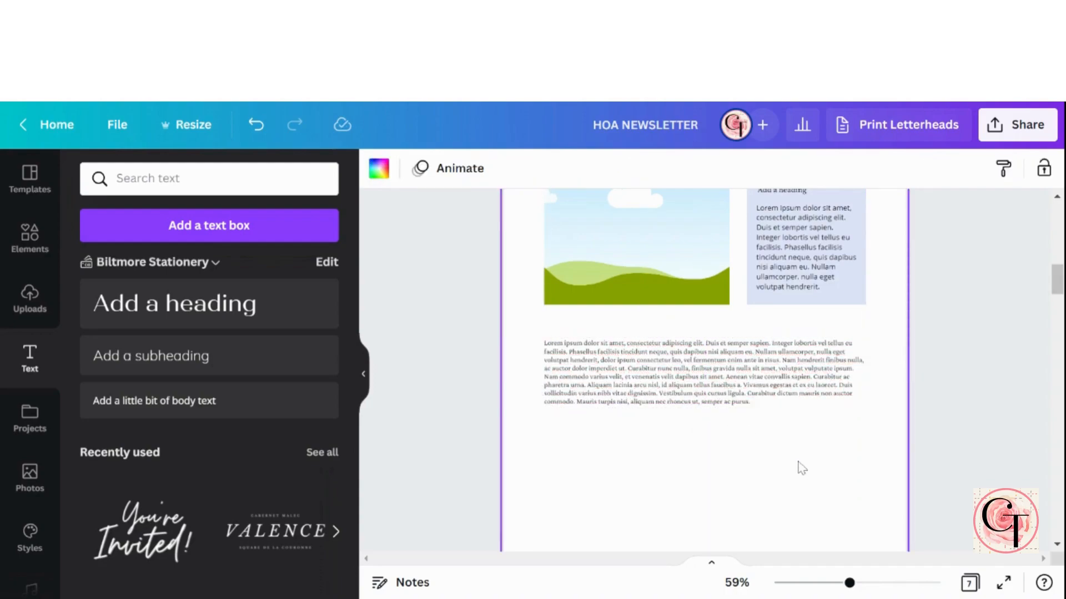
- Place a widened copy of the sidebar heading between the image and the lower paragraph, reading "This is a Sample Header"
scroll(801, 468, up, 3)
click(791, 275)
double_click(791, 275)
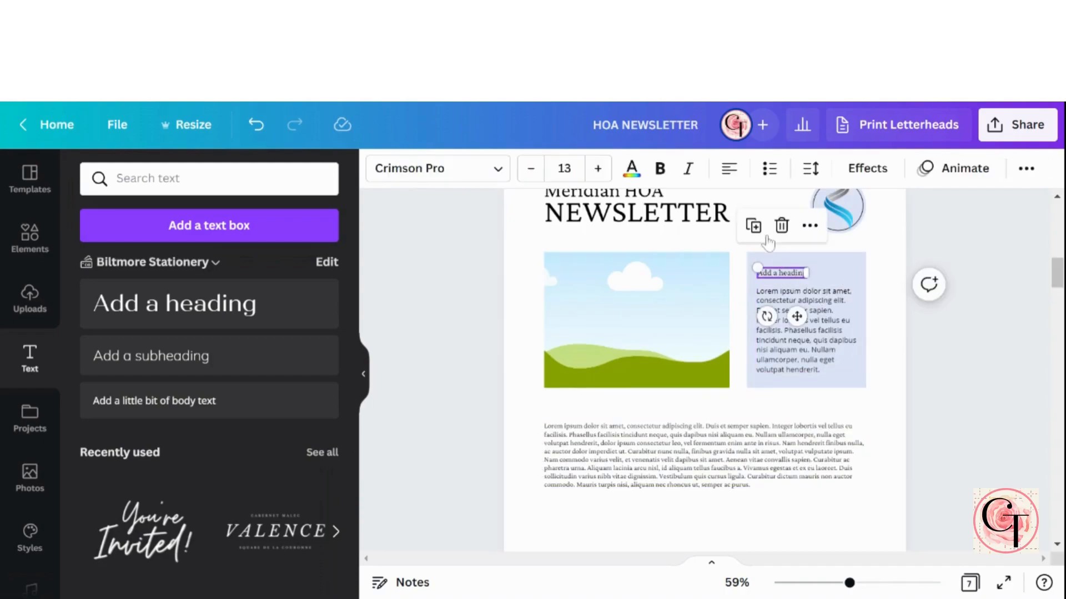
drag(797, 316, 582, 450)
drag(587, 407, 720, 407)
double_click(655, 408)
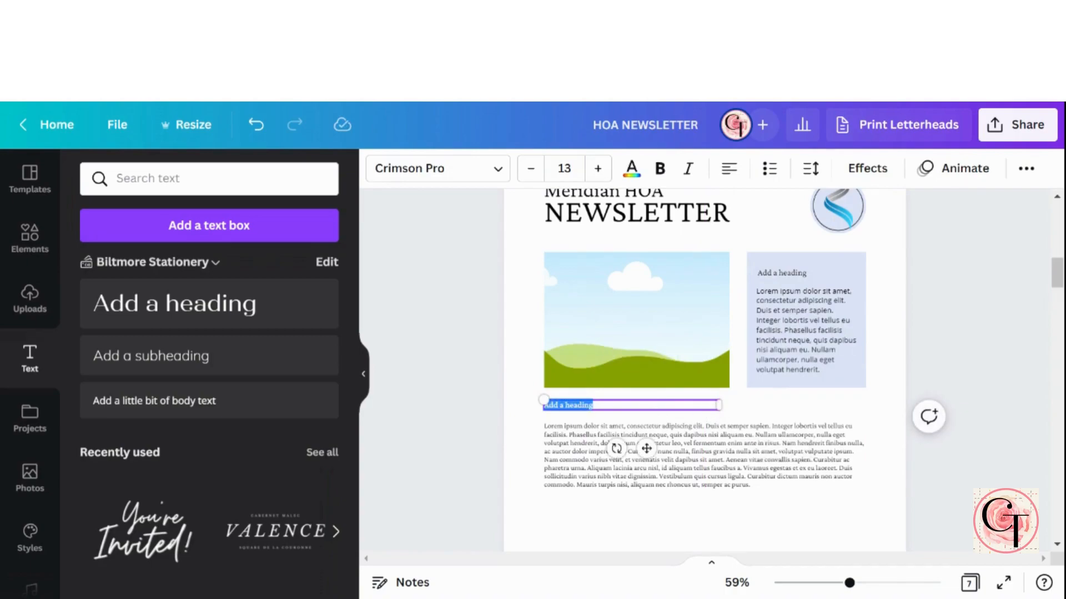
text(This is a Sample Header)
click(750, 420)
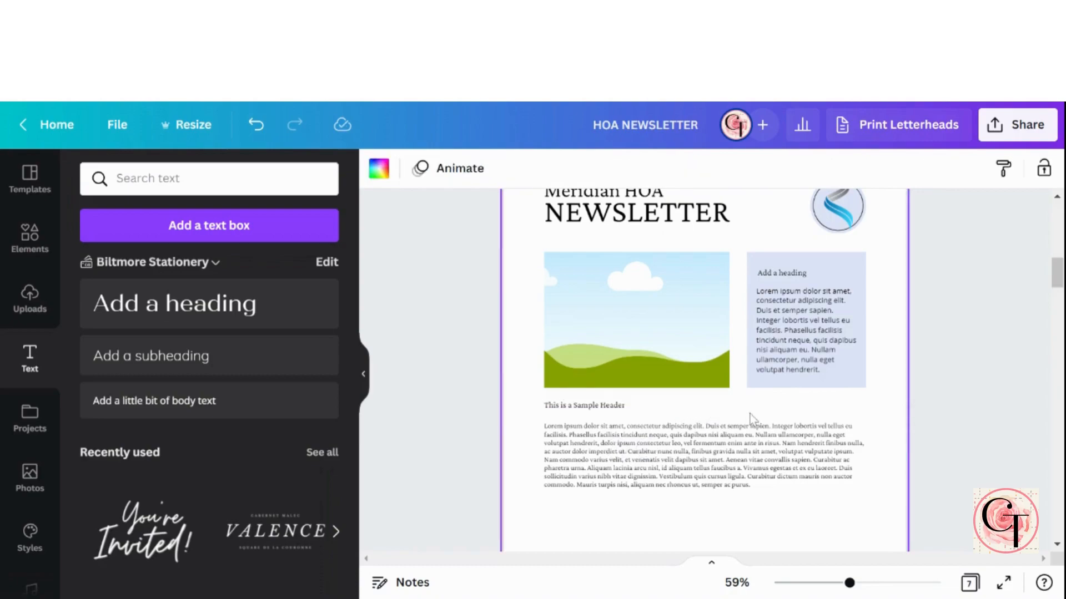
- Move the lower paragraph up to 0.177 below the sample header, matching the heading spacing in the sidebar
click(560, 411)
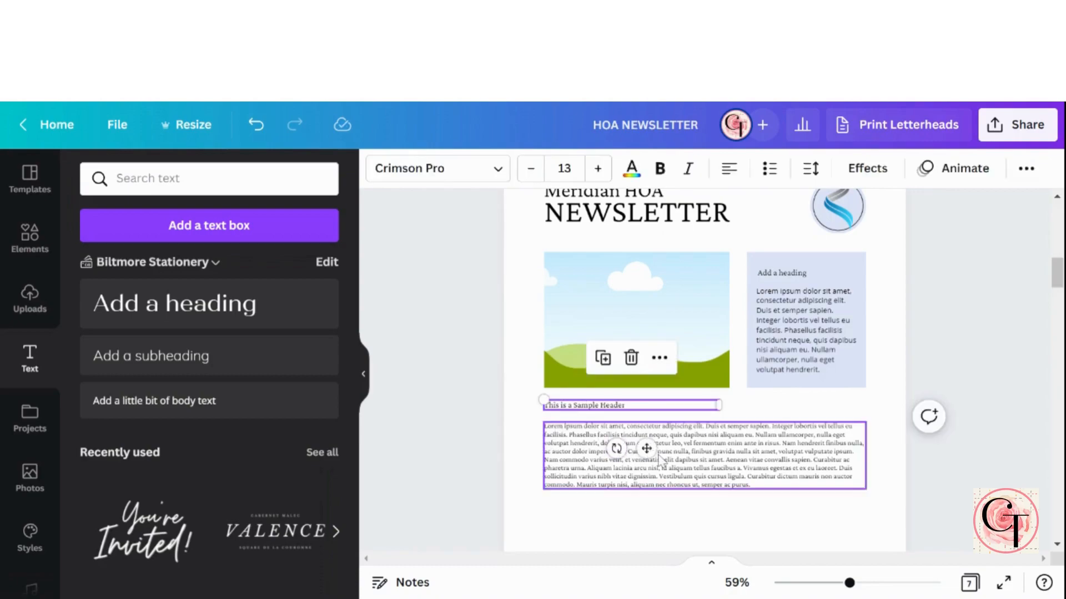
drag(648, 450, 639, 472)
click(639, 442)
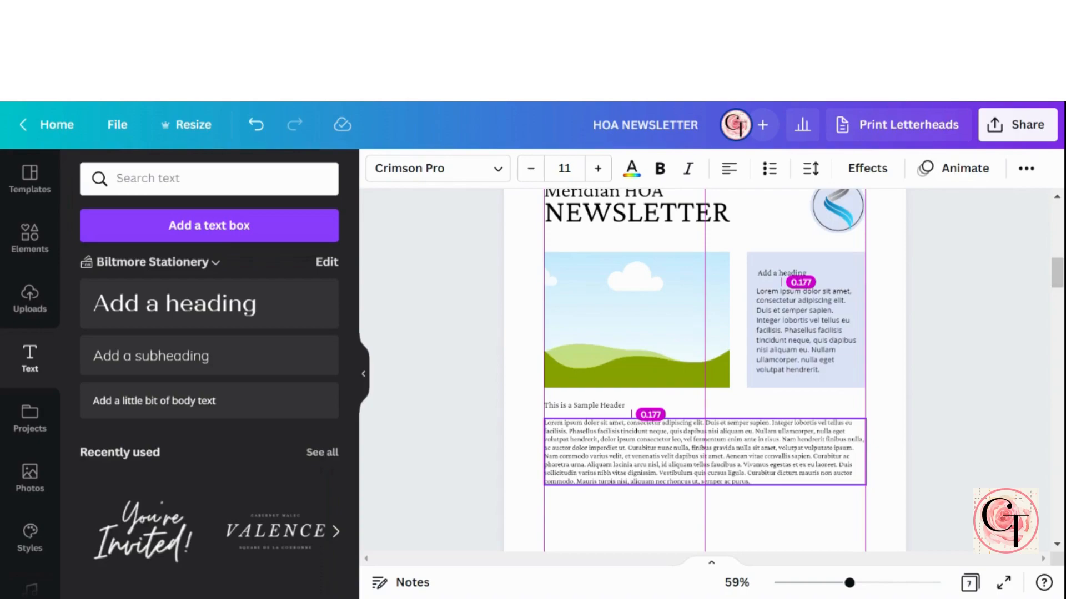
drag(631, 414, 632, 427)
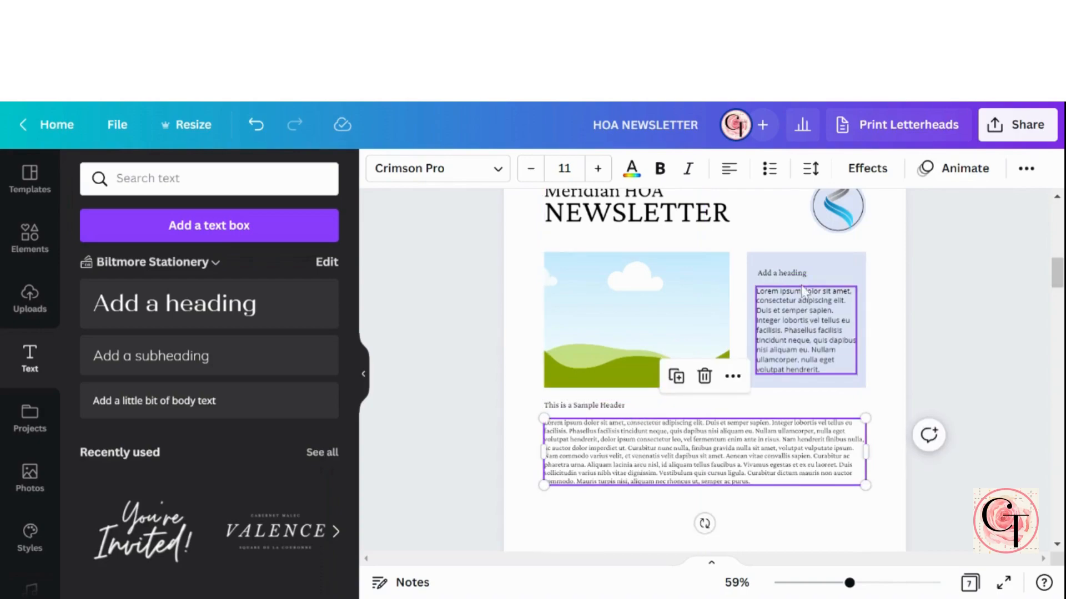
- Change the font of the paragraph below the page 2 sample header to Open Sans
drag(661, 461, 658, 453)
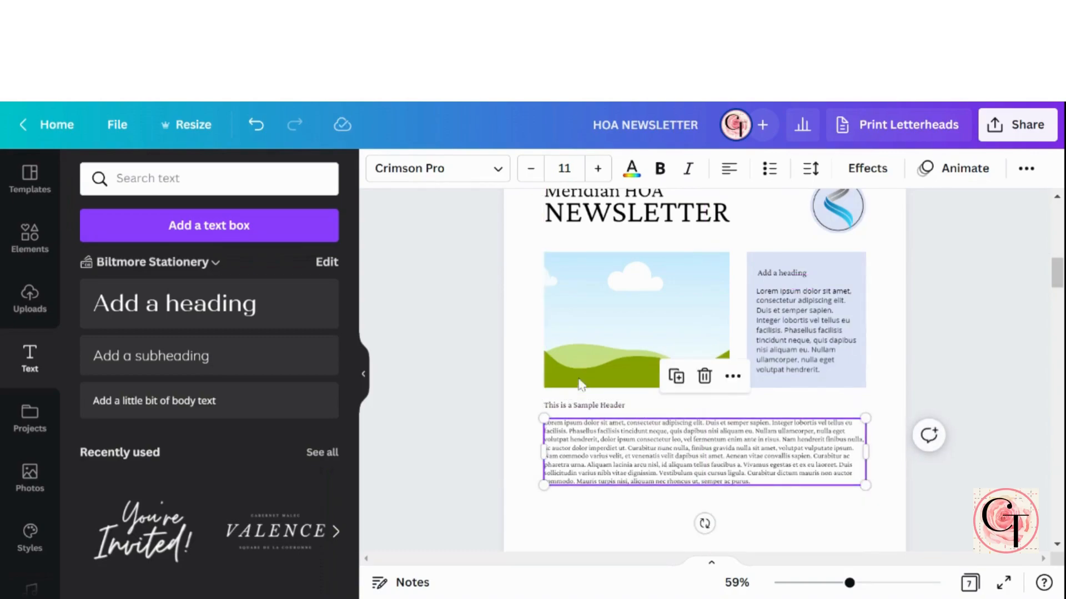
click(519, 384)
scroll(542, 418, up, 6)
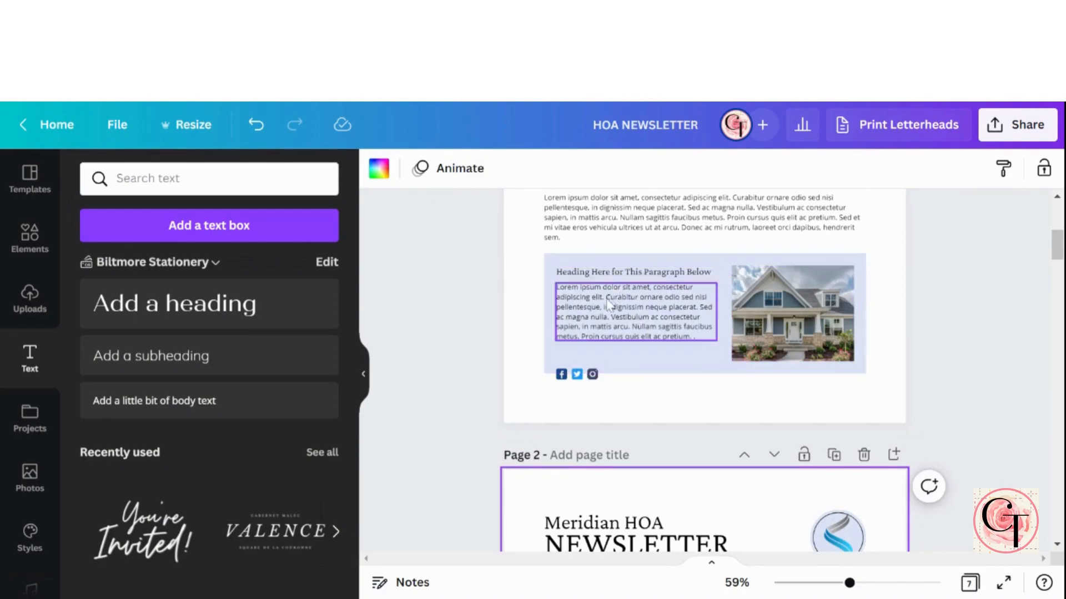
scroll(716, 333, up, 4)
scroll(704, 349, down, 2)
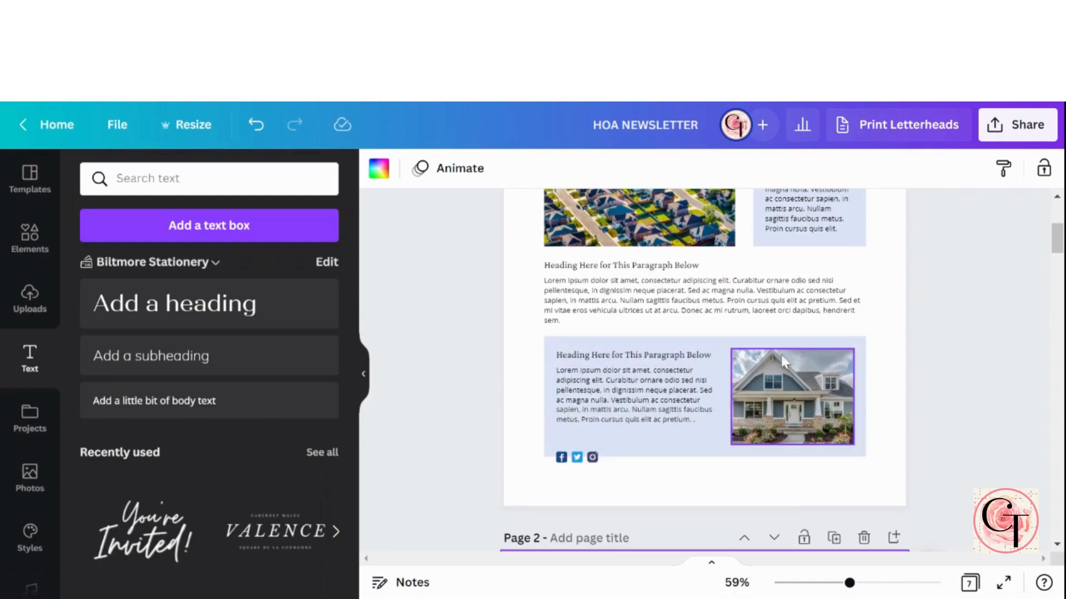
scroll(894, 372, down, 10)
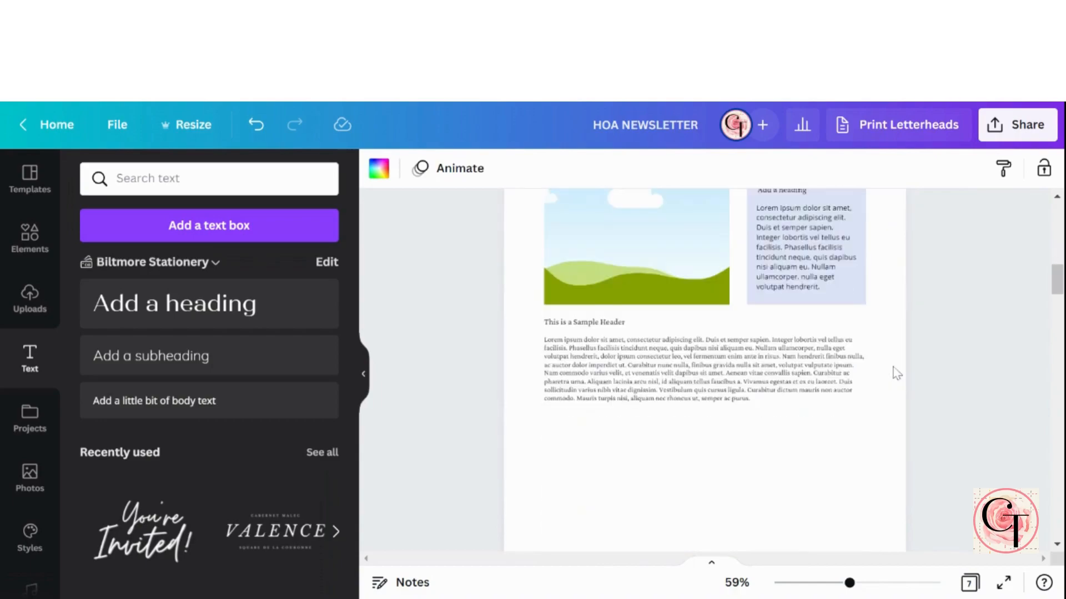
click(721, 362)
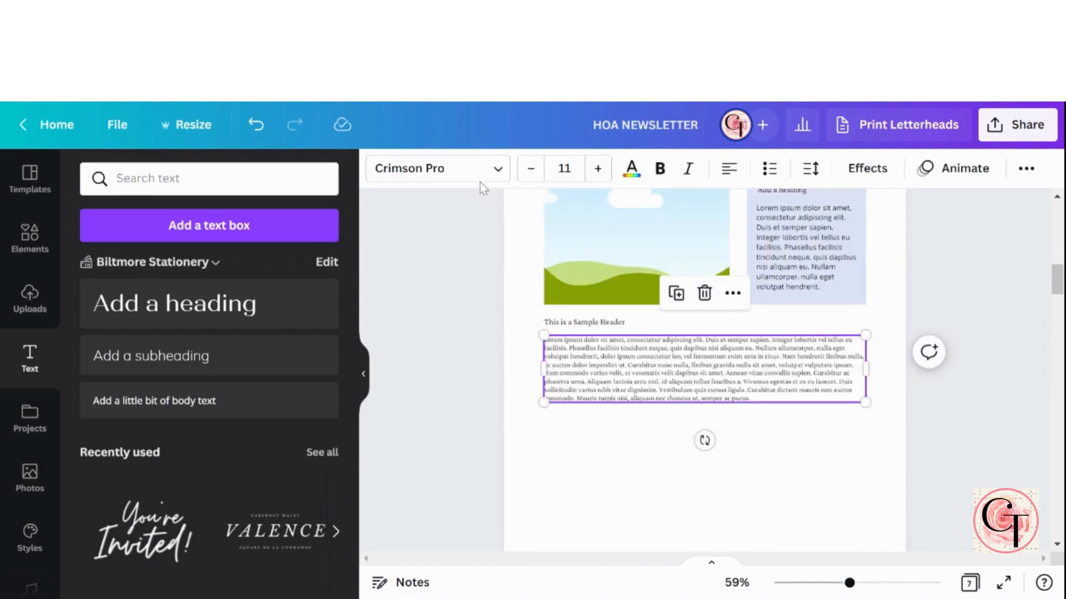
click(491, 168)
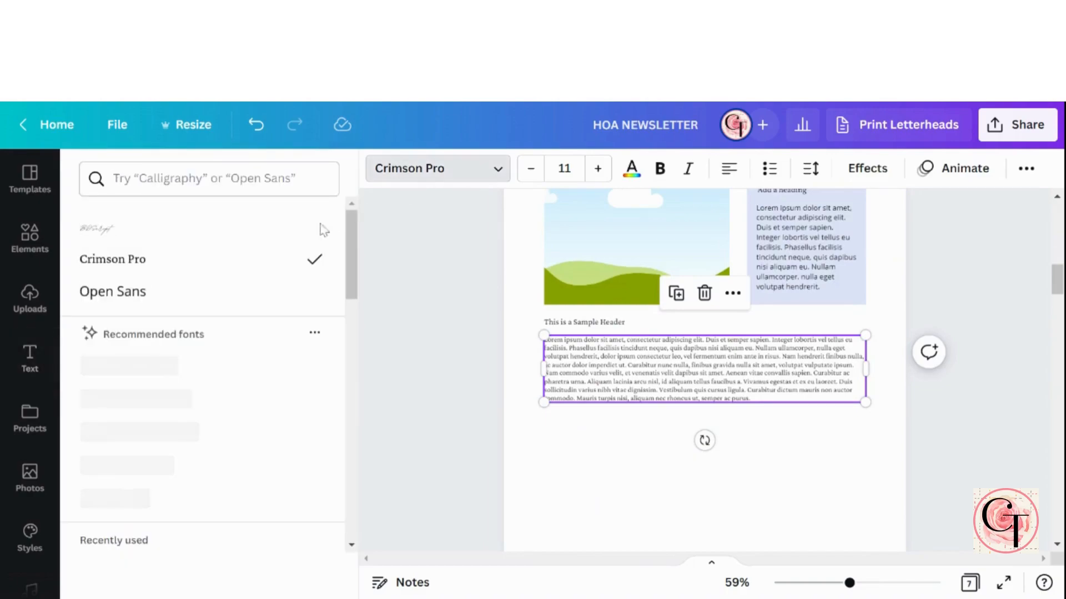
click(155, 299)
key(Escape)
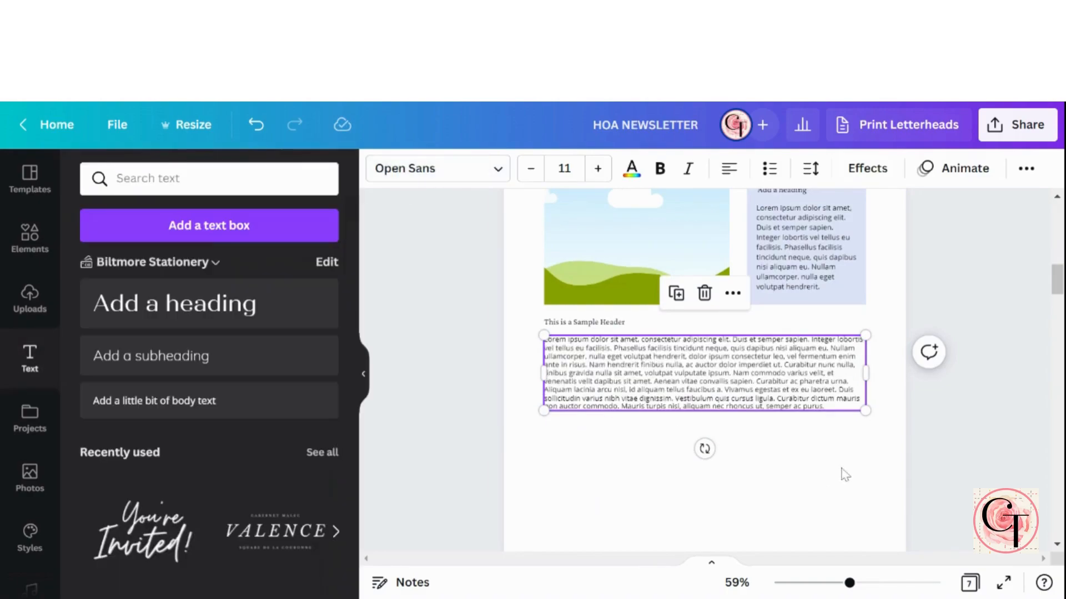
click(843, 474)
- Set the line spacing of the paragraph below the sample header to 1.4, matching the page 1 body paragraph
scroll(843, 473, up, 10)
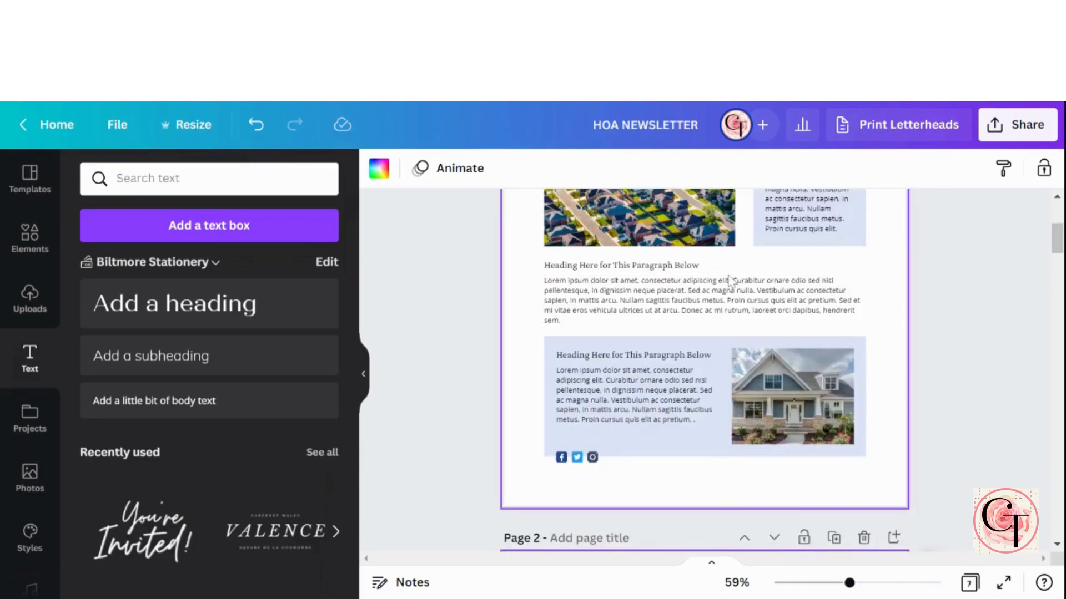
click(719, 317)
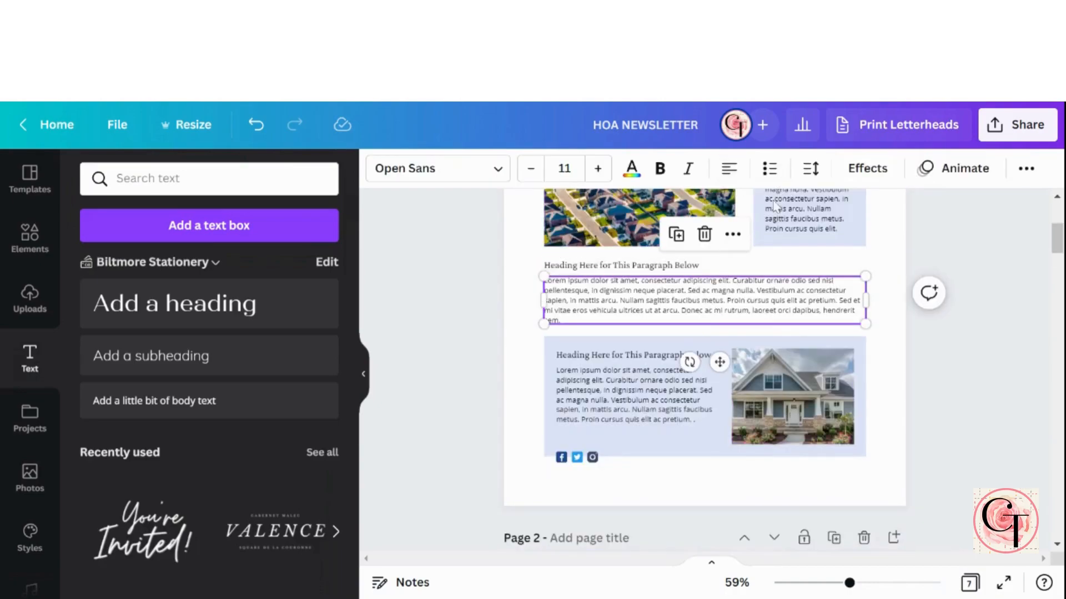
click(812, 173)
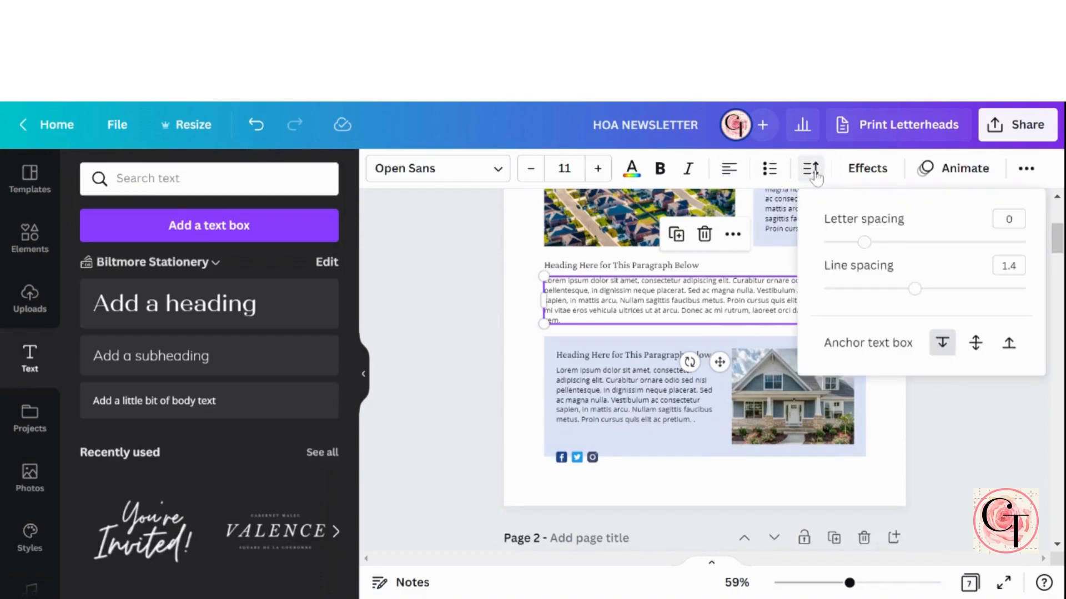
click(521, 391)
scroll(524, 392, down, 10)
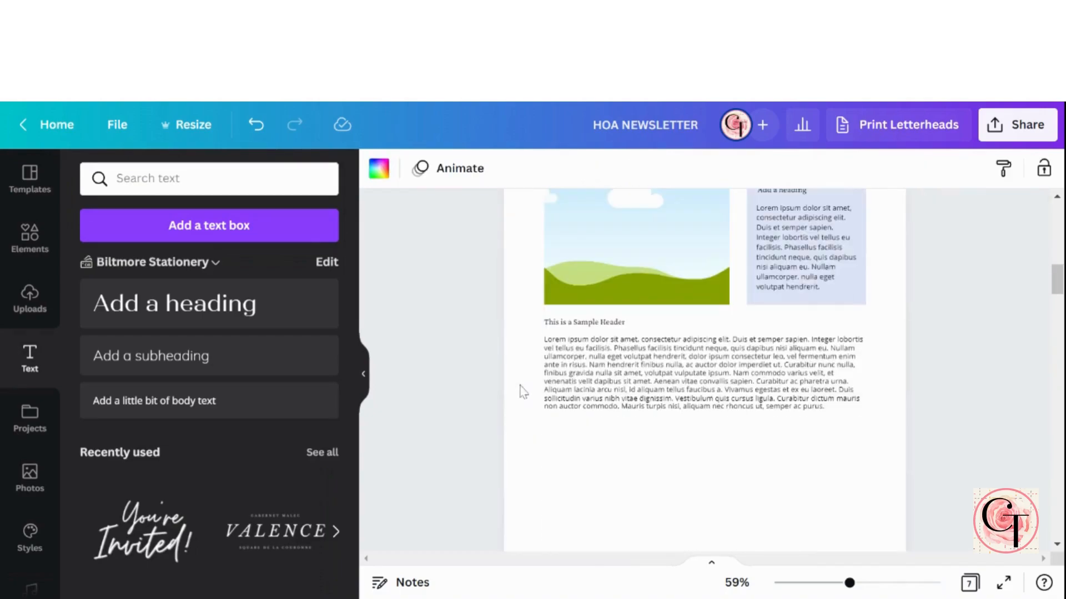
click(600, 369)
click(810, 169)
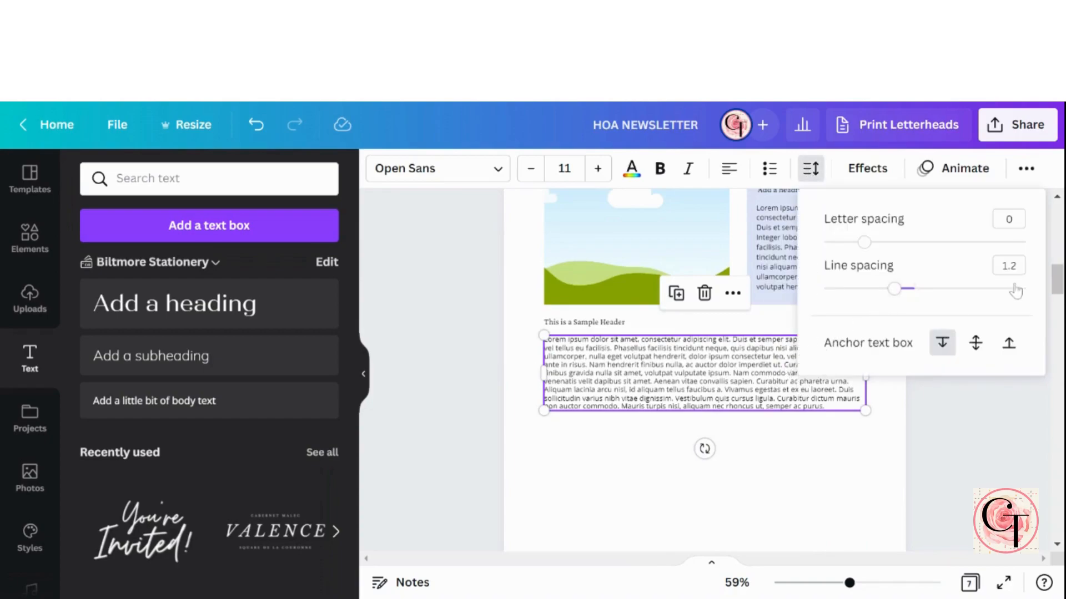
click(1009, 266)
text(1.4)
key(Return)
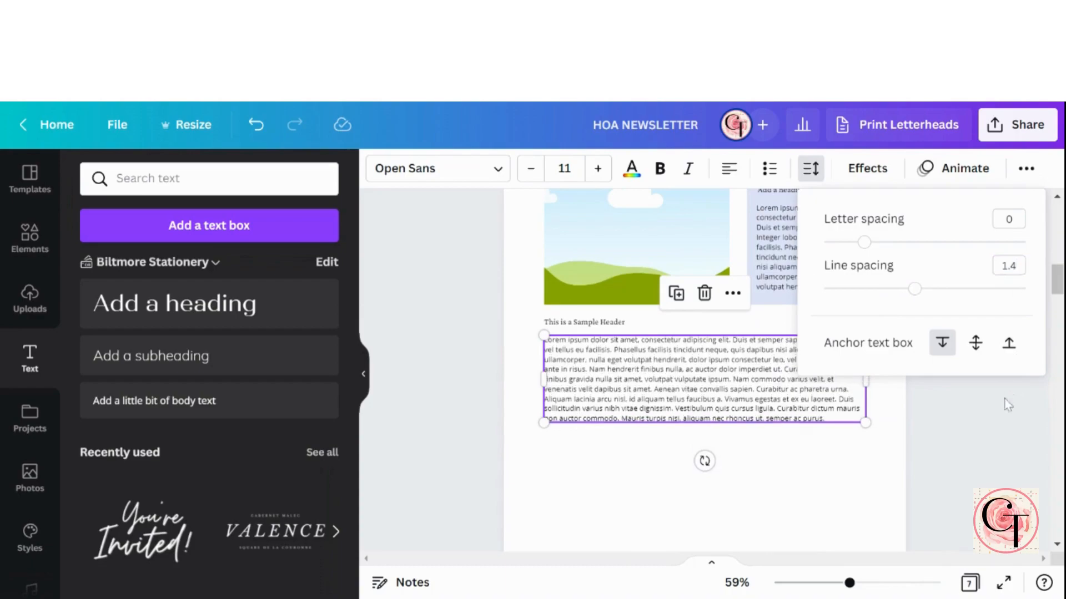
click(851, 481)
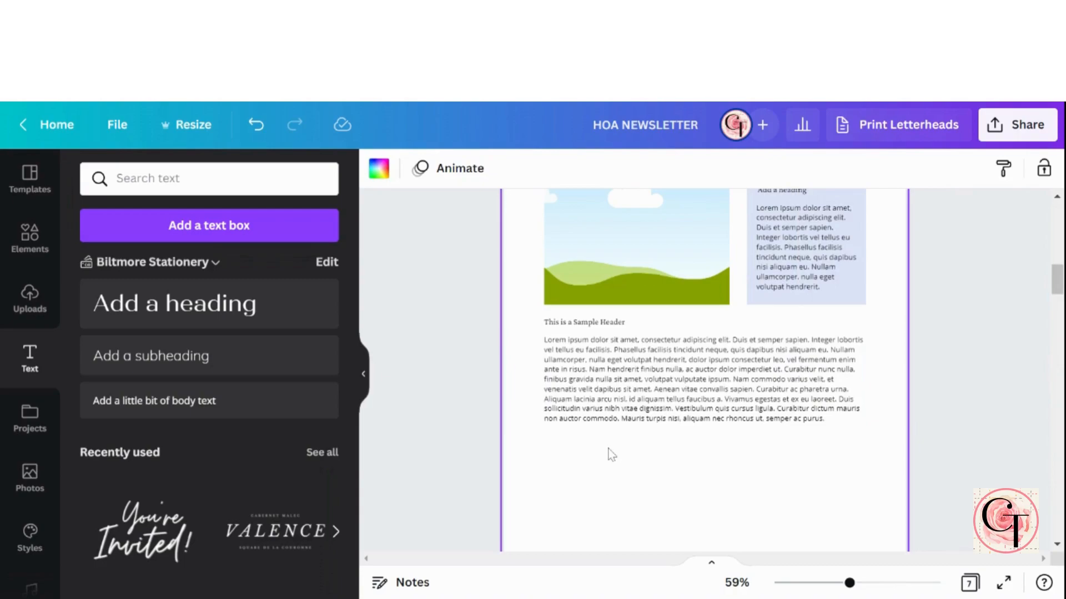
- Compare the page 2 layout with page 1 and check the line spacing of the page 2 sidebar text
scroll(611, 454, up, 9)
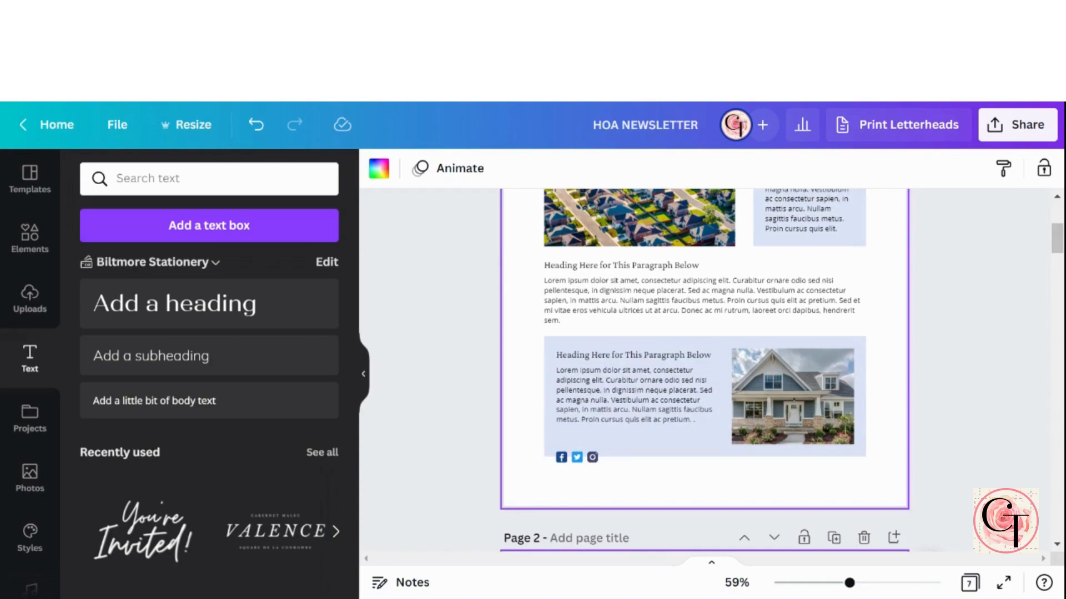
scroll(538, 338, up, 3)
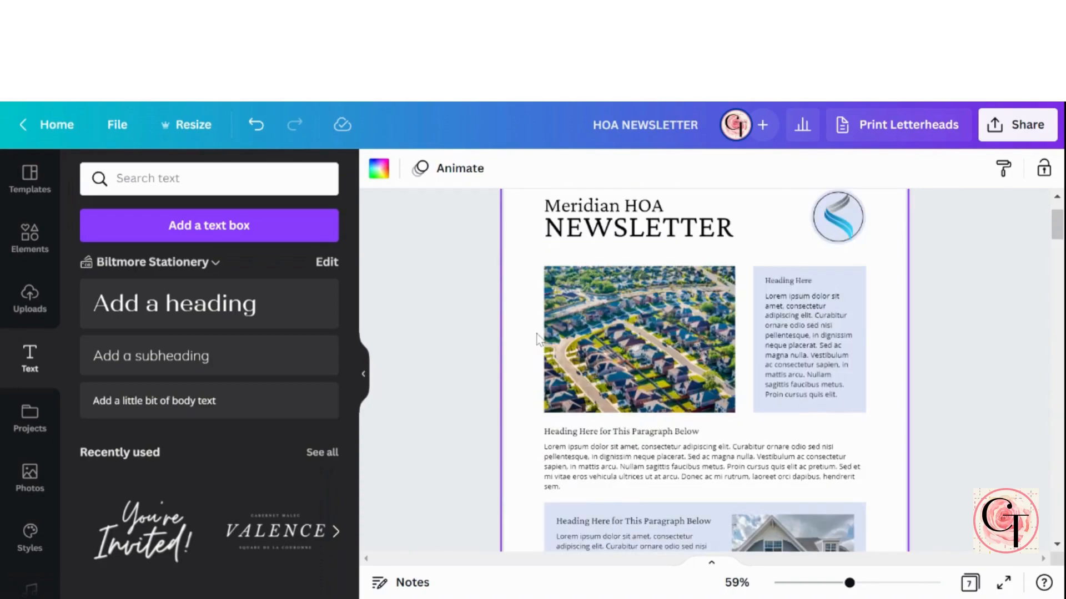
scroll(537, 339, down, 12)
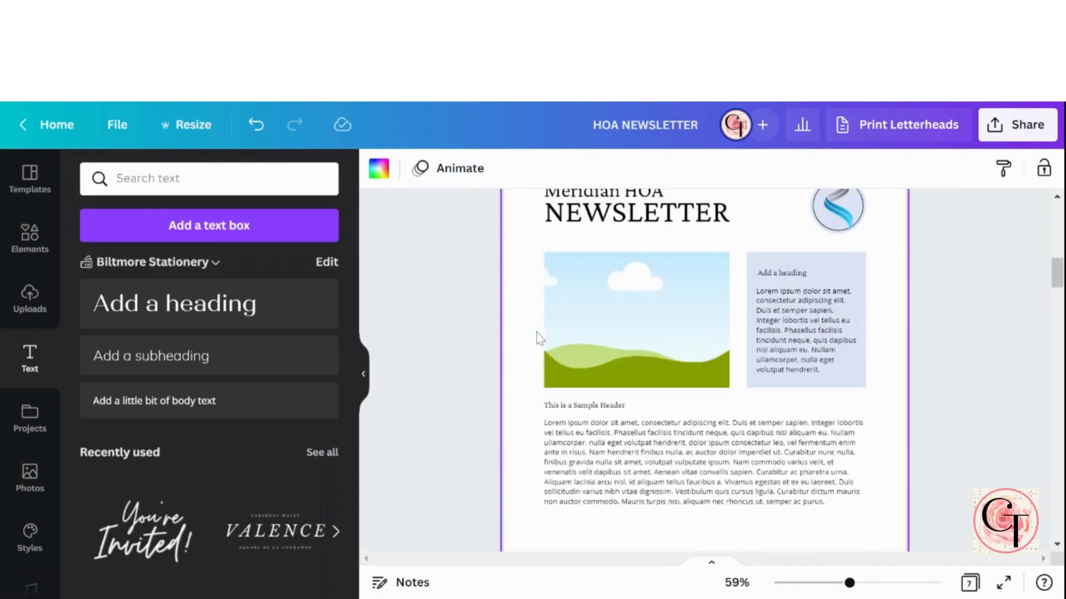
click(791, 345)
click(804, 169)
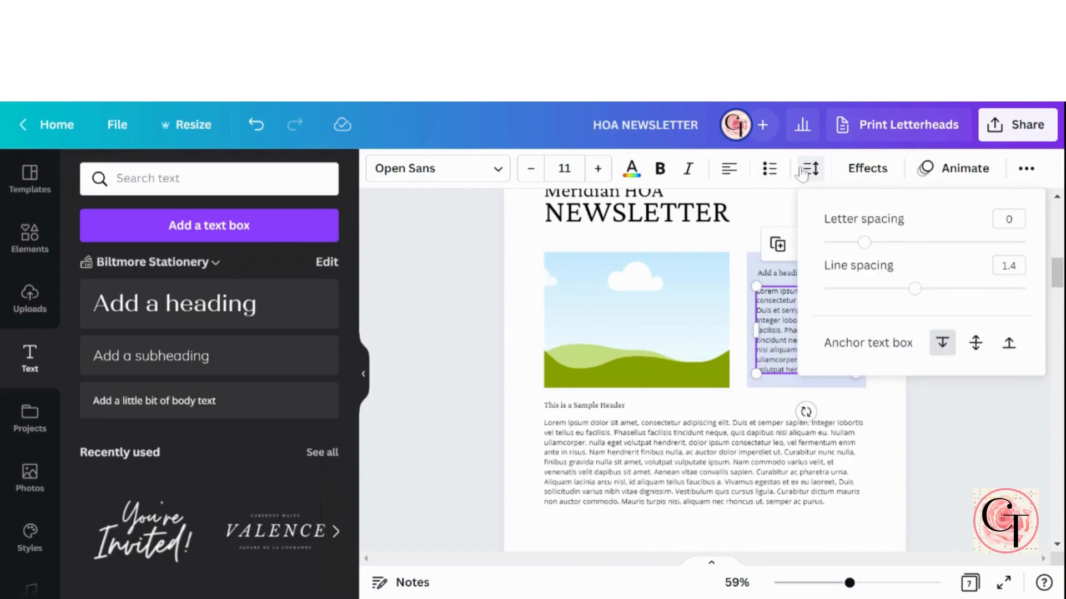
click(532, 369)
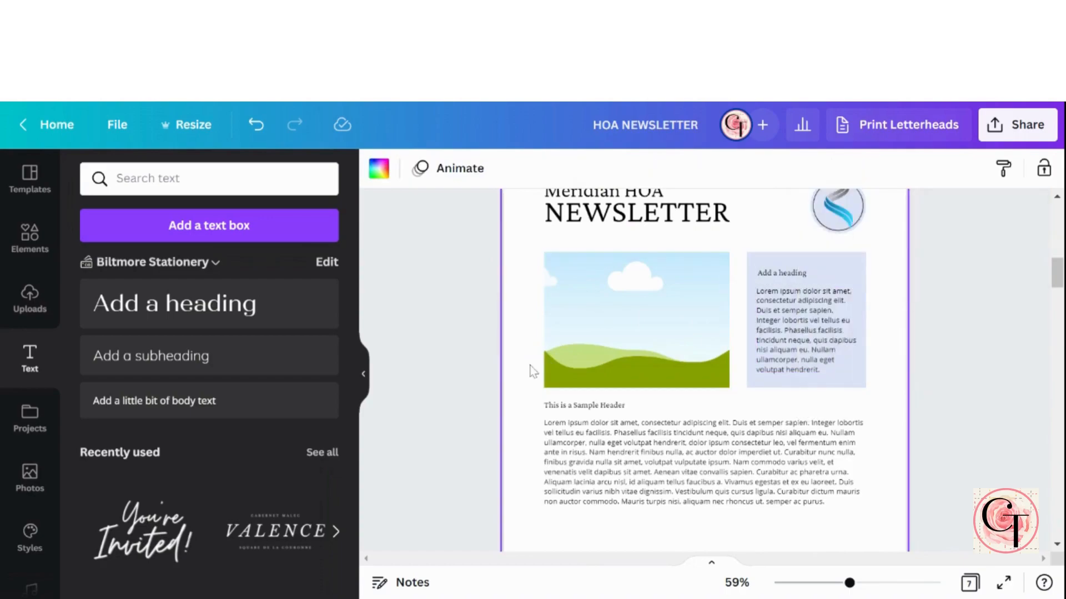
scroll(533, 370, up, 6)
scroll(532, 371, down, 5)
scroll(534, 371, down, 3)
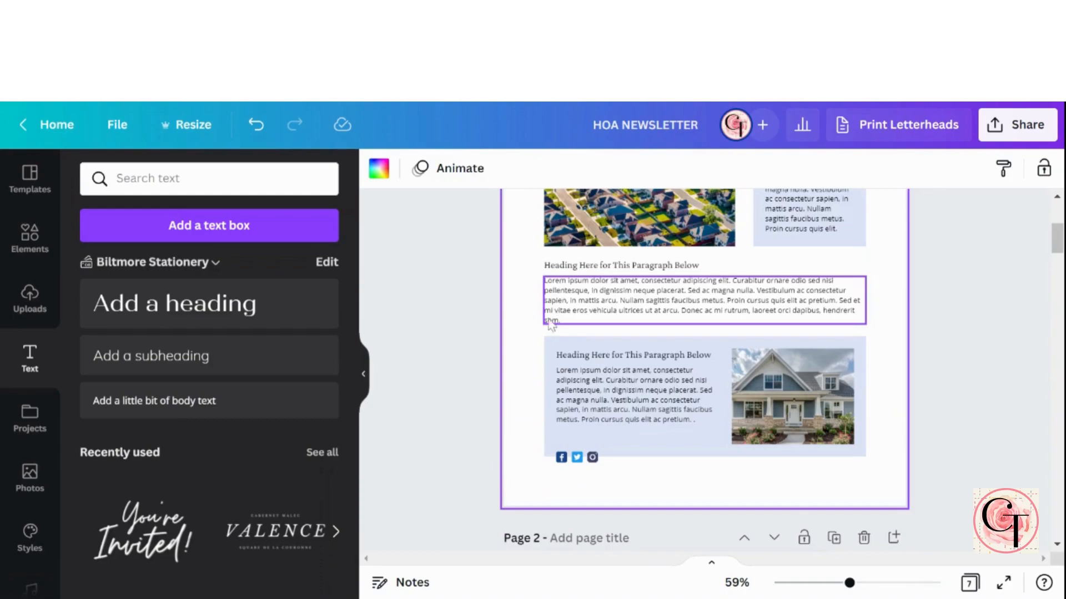
- Shorten the paragraph below the sample header by deleting everything from "Nam commodo varius velit" to its end
scroll(534, 371, down, 9)
click(572, 342)
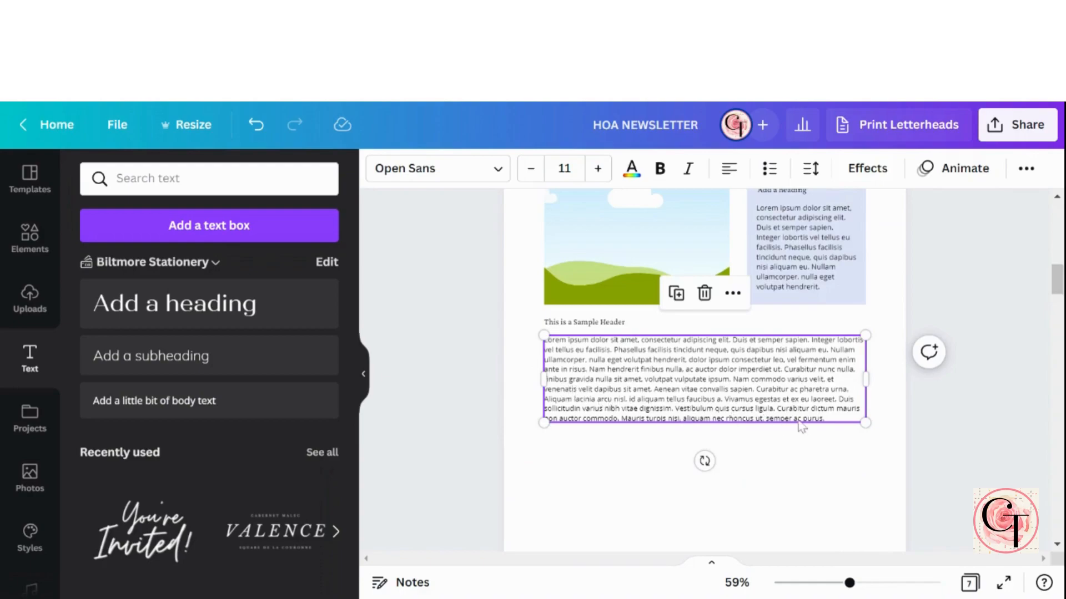
double_click(852, 410)
click(823, 418)
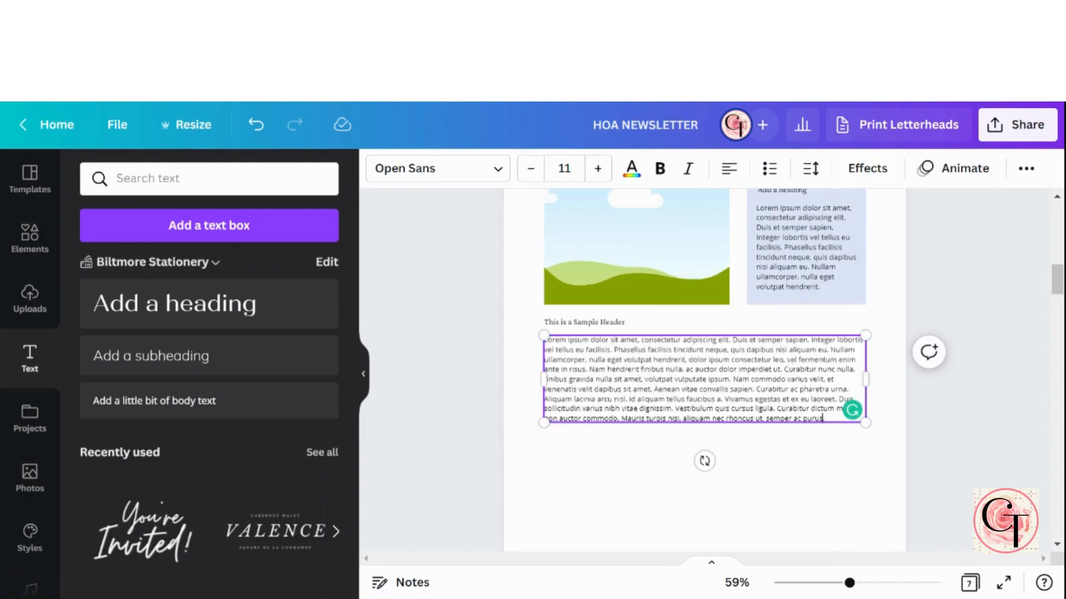
drag(823, 418, 738, 380)
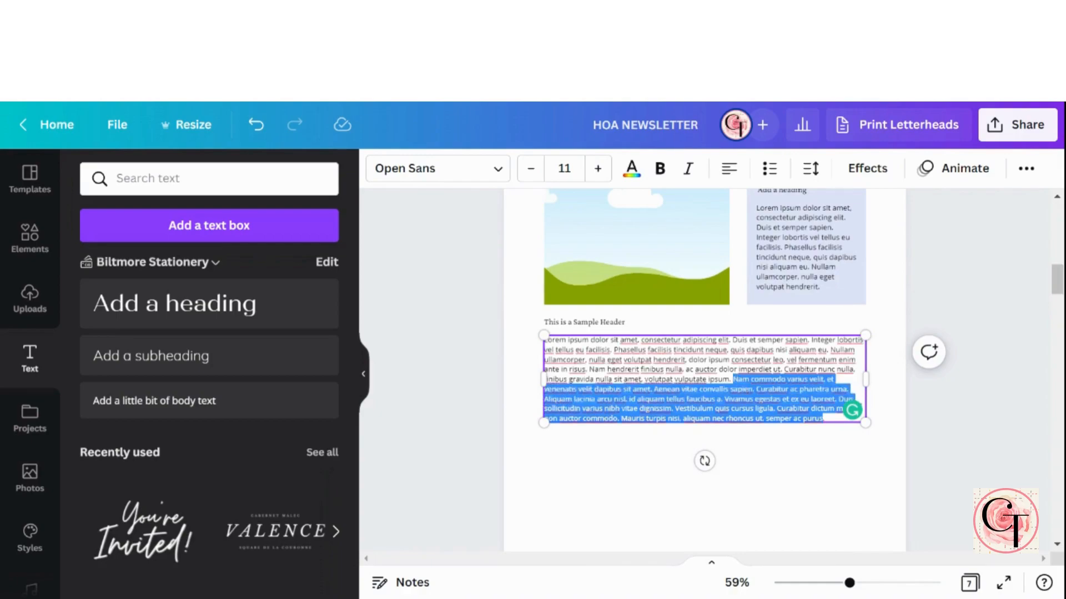
key(BackSpace)
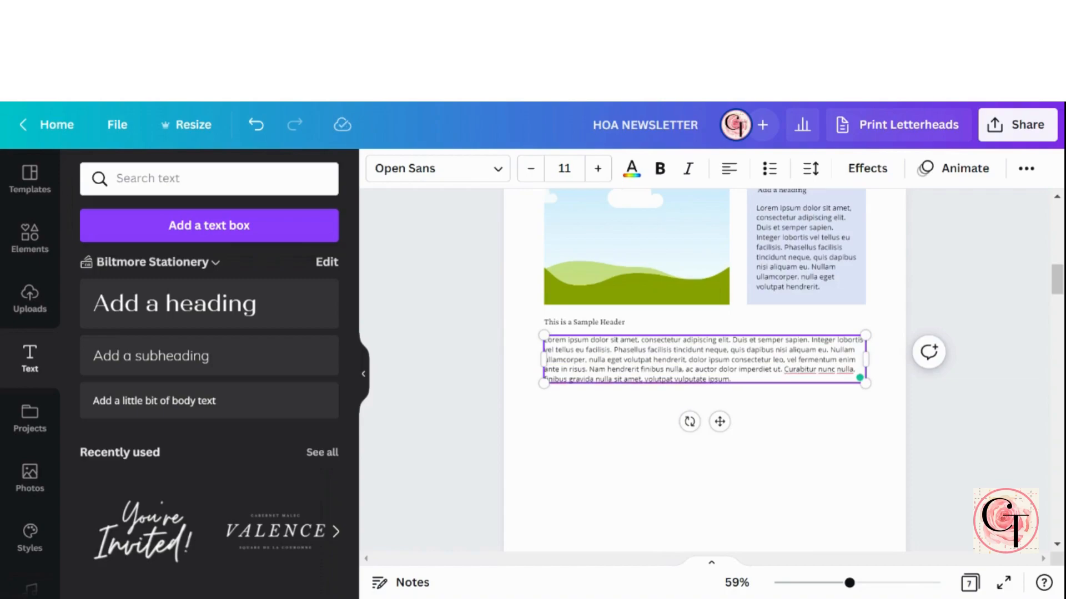
click(579, 448)
- Place a duplicate of the blue sidebar rectangle below the page 2 paragraph and widen it to the full content width
click(832, 305)
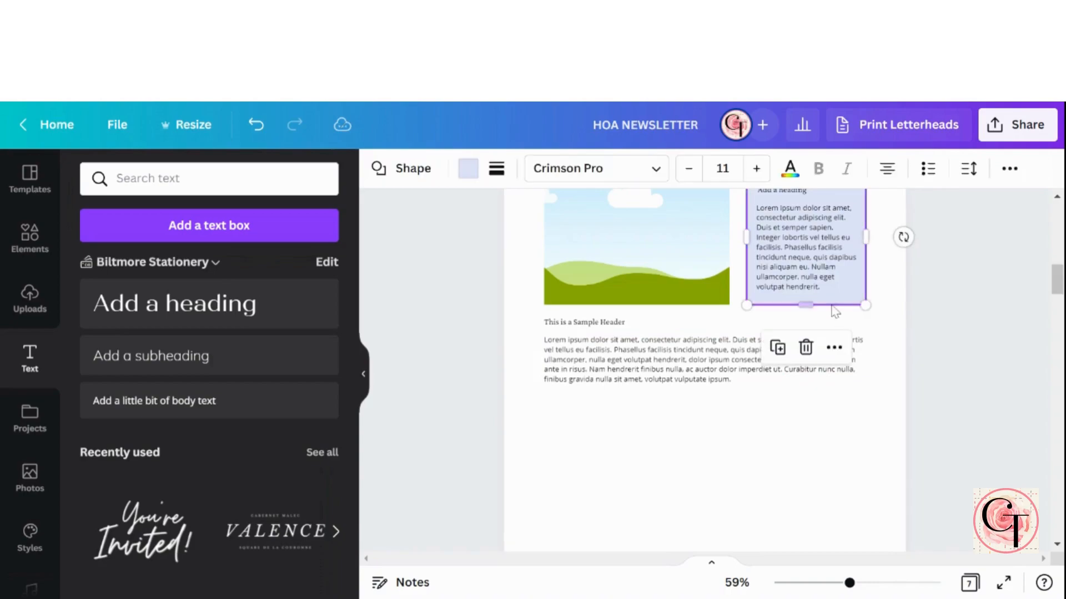
click(778, 348)
drag(841, 273, 626, 487)
scroll(661, 489, down, 2)
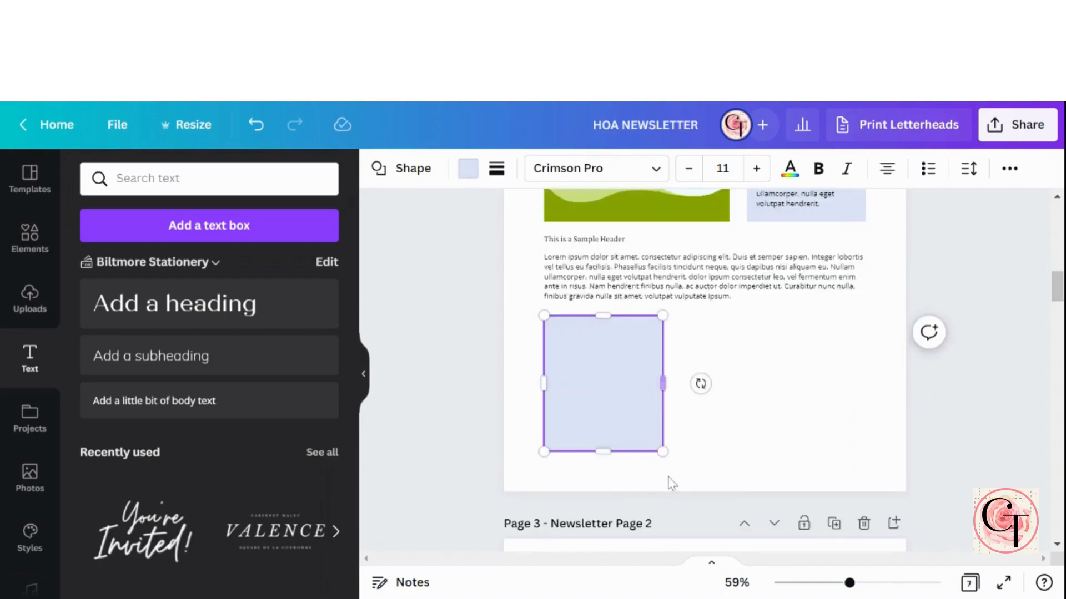
drag(664, 396, 872, 397)
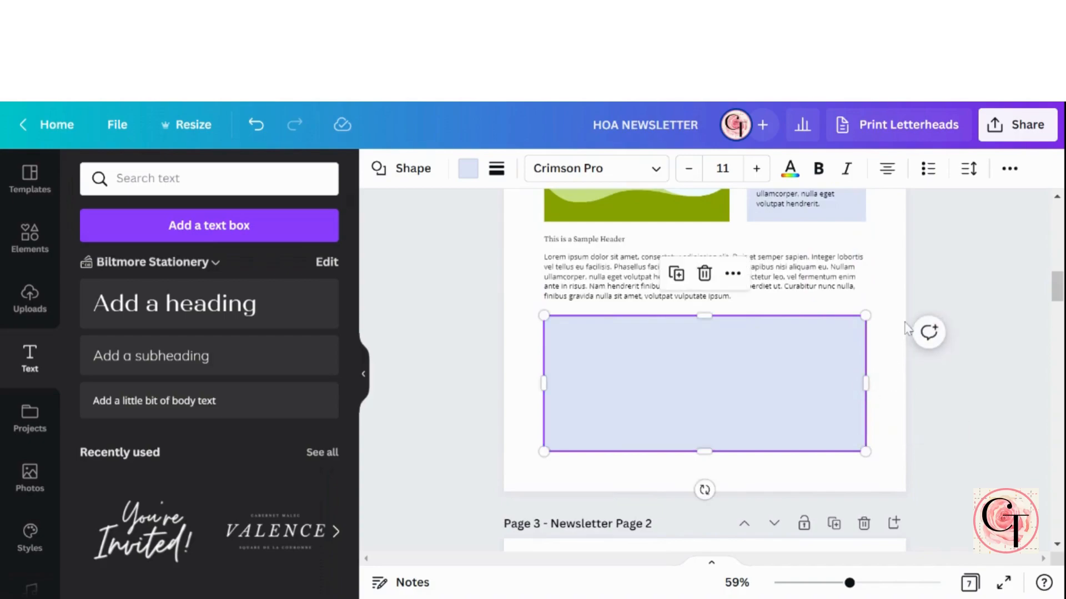
click(892, 328)
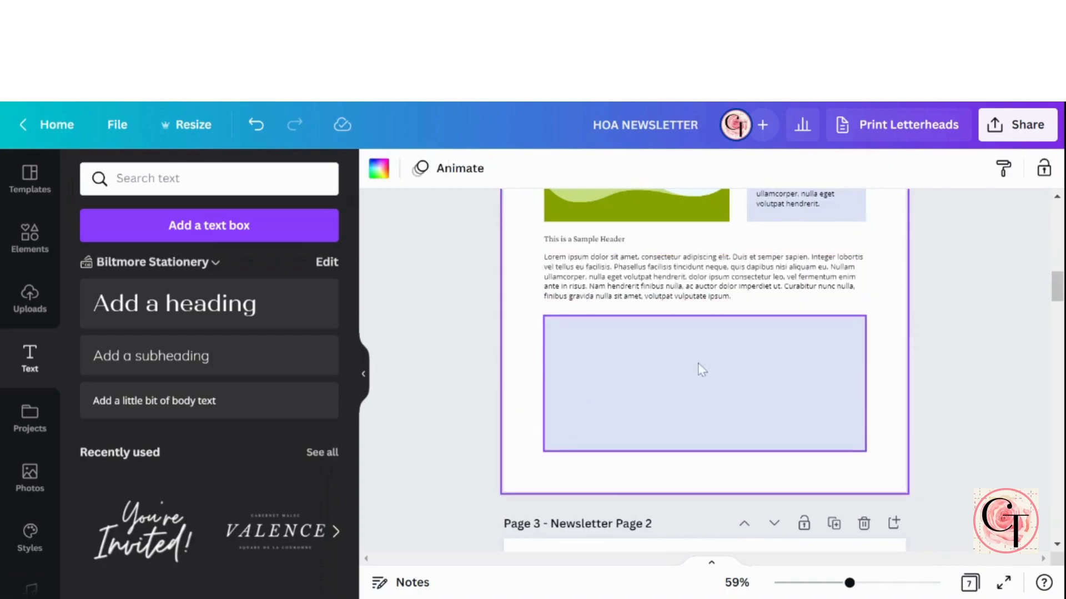
mouse_move(714, 401)
mouse_down()
mouse_move(700, 390)
mouse_move(710, 395)
mouse_up()
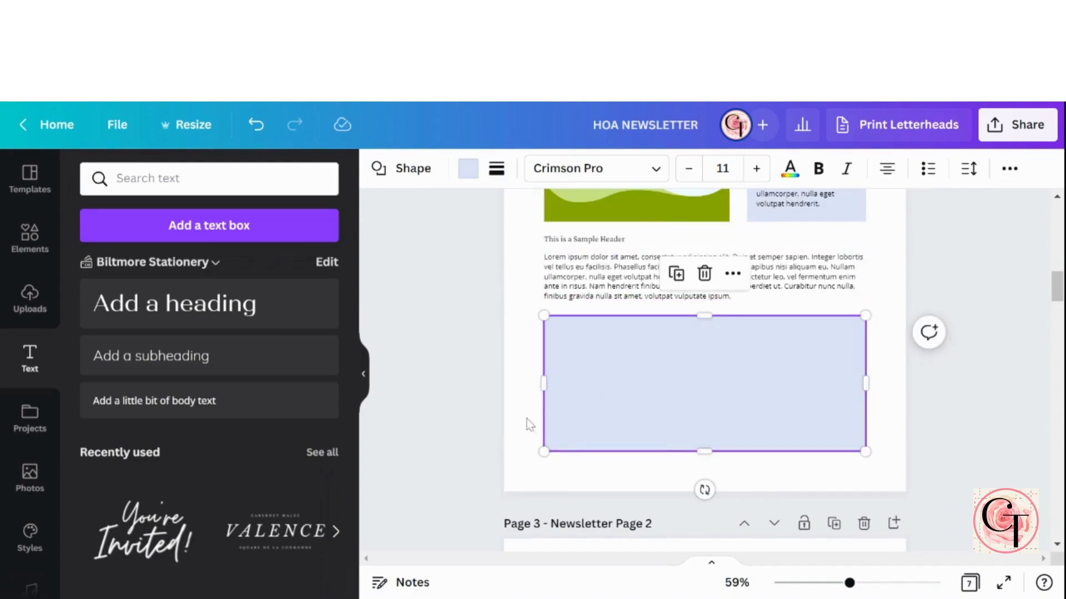
click(884, 271)
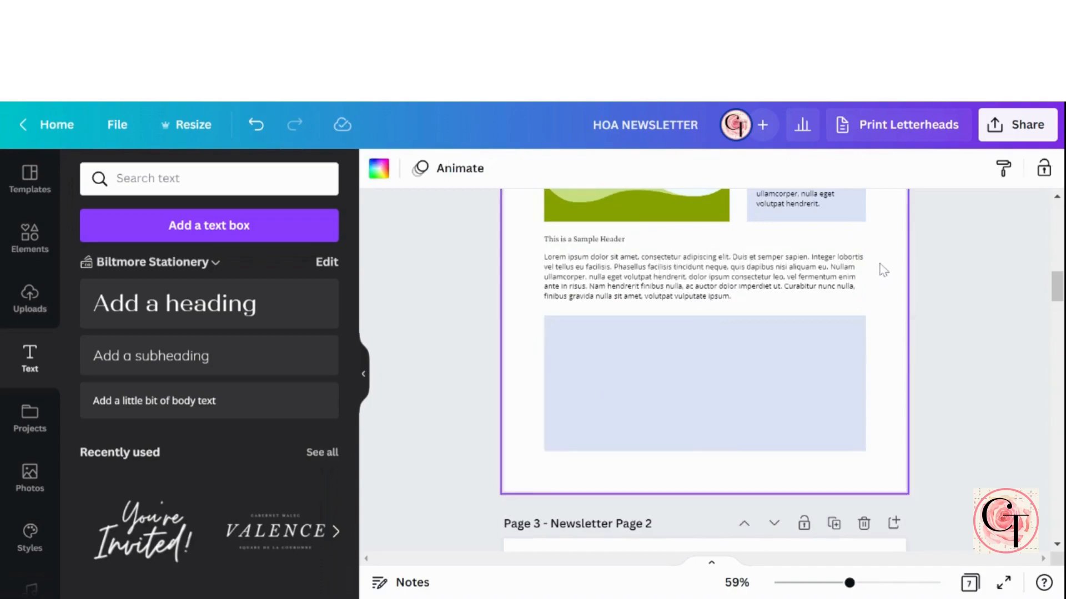
- Try extending the landscape image to the left edge of page 2, and undo the resize
scroll(700, 364, up, 3)
scroll(700, 365, up, 2)
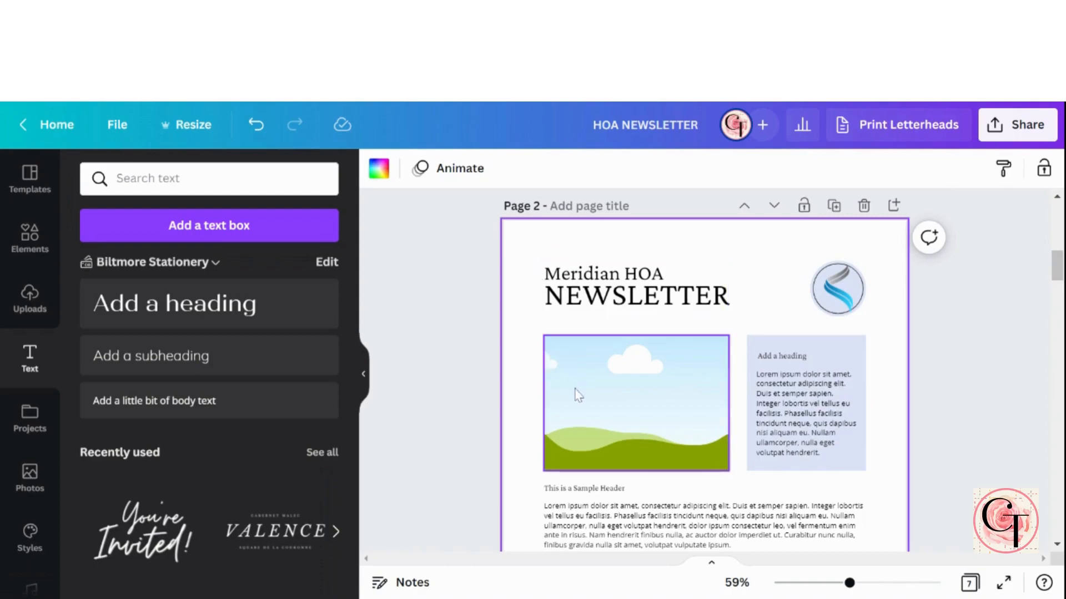
click(558, 412)
drag(543, 404, 503, 403)
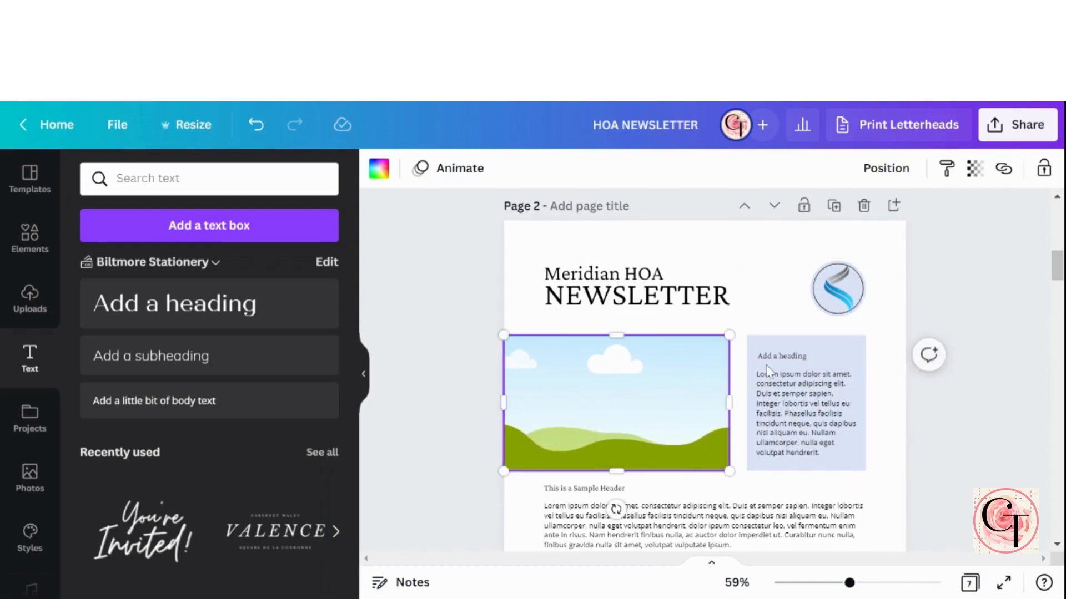
click(267, 126)
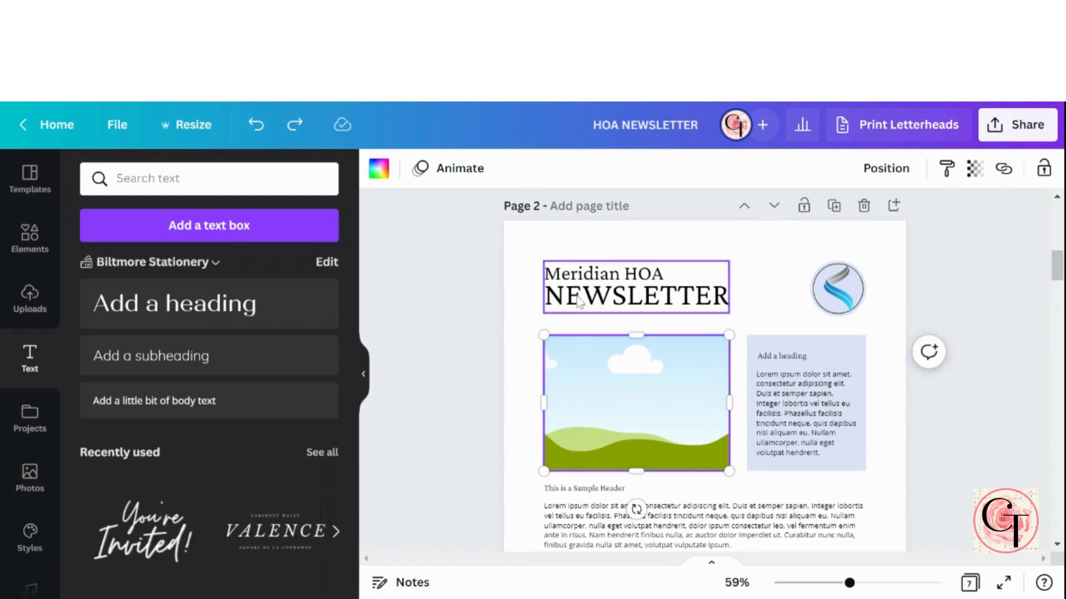
click(531, 253)
- Copy the page 2 landscape image and paste a duplicate of it onto the same page
scroll(532, 253, down, 3)
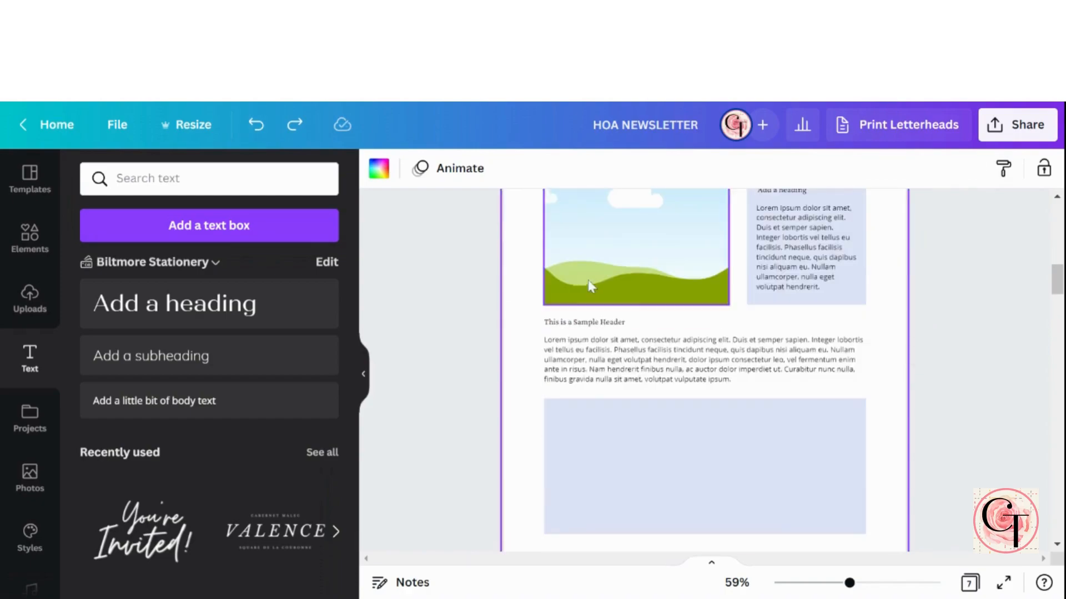
click(606, 262)
scroll(675, 302, up, 2)
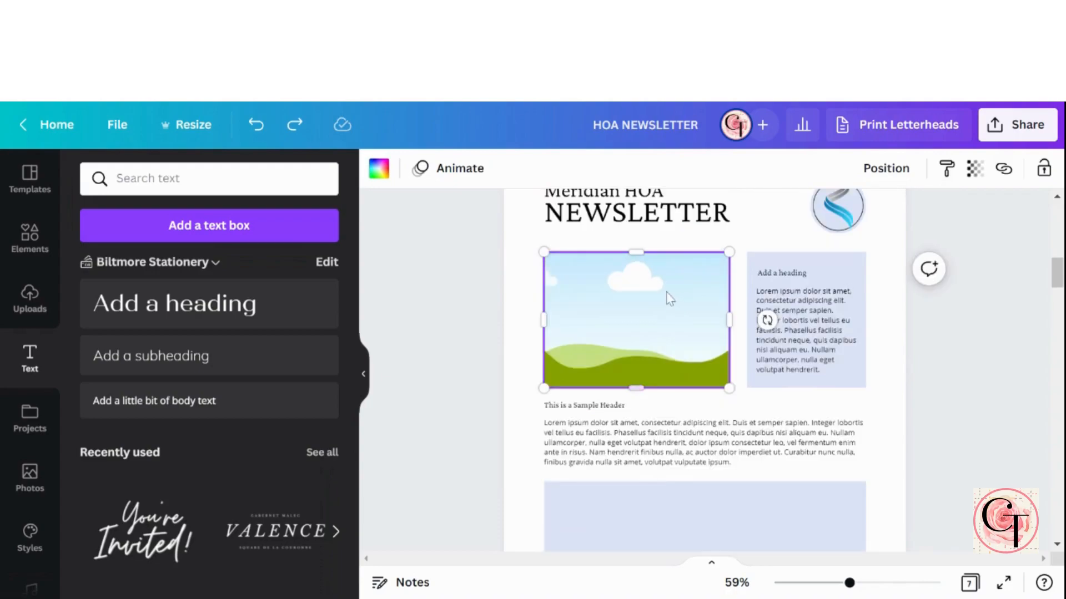
right_click(658, 299)
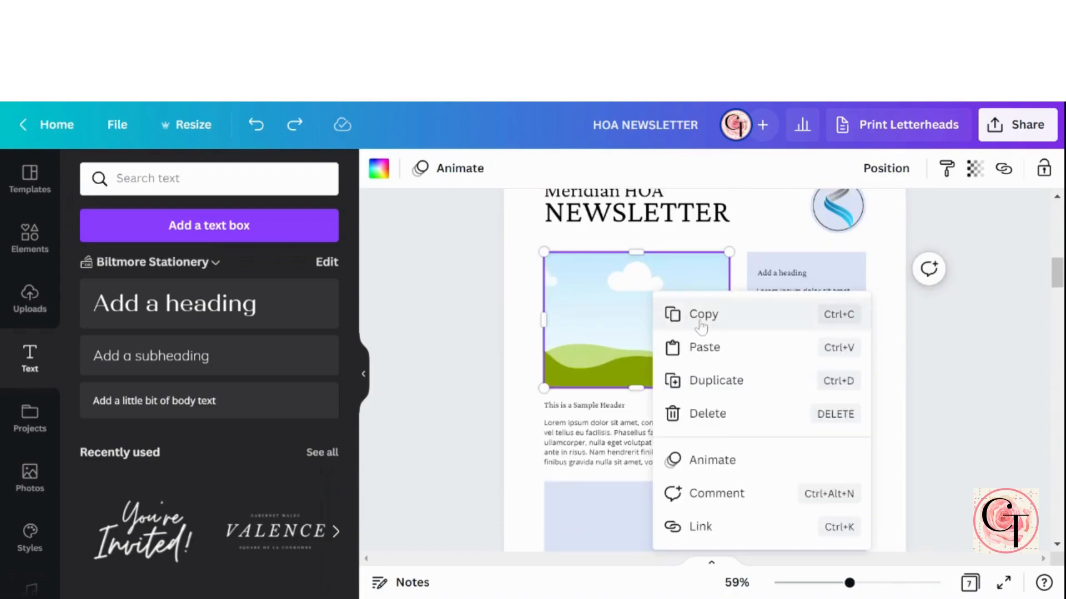
click(676, 313)
scroll(700, 327, down, 3)
right_click(706, 347)
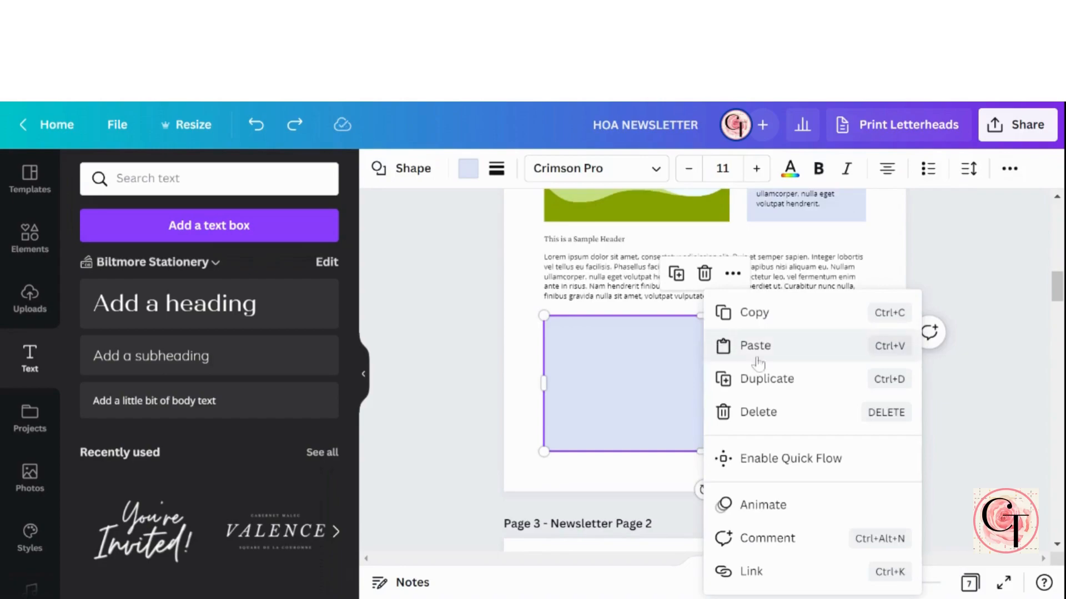
click(719, 345)
- Move the pasted landscape image into the right part of the lower blue panel and shrink and narrow it to fit there
drag(656, 206, 762, 406)
drag(751, 300, 746, 334)
drag(664, 383, 734, 383)
scroll(637, 307, up, 2)
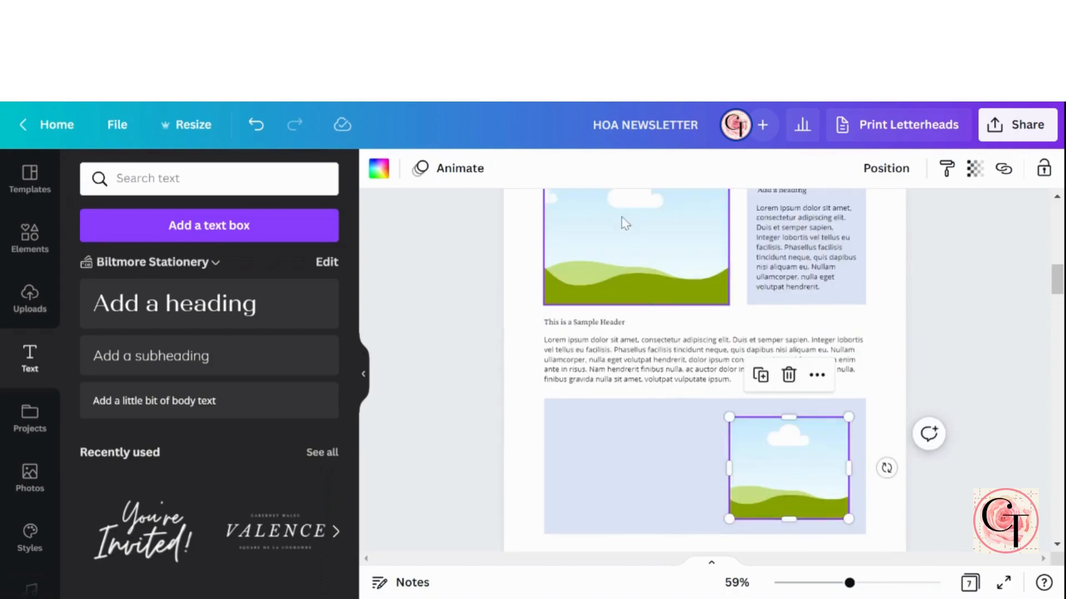
scroll(626, 223, up, 2)
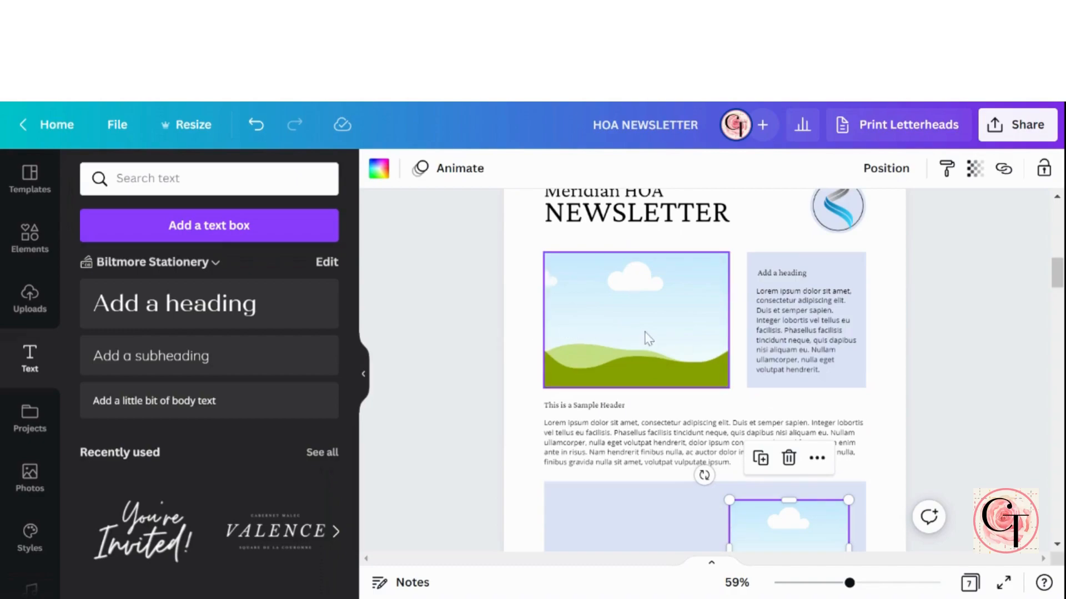
scroll(629, 340, down, 5)
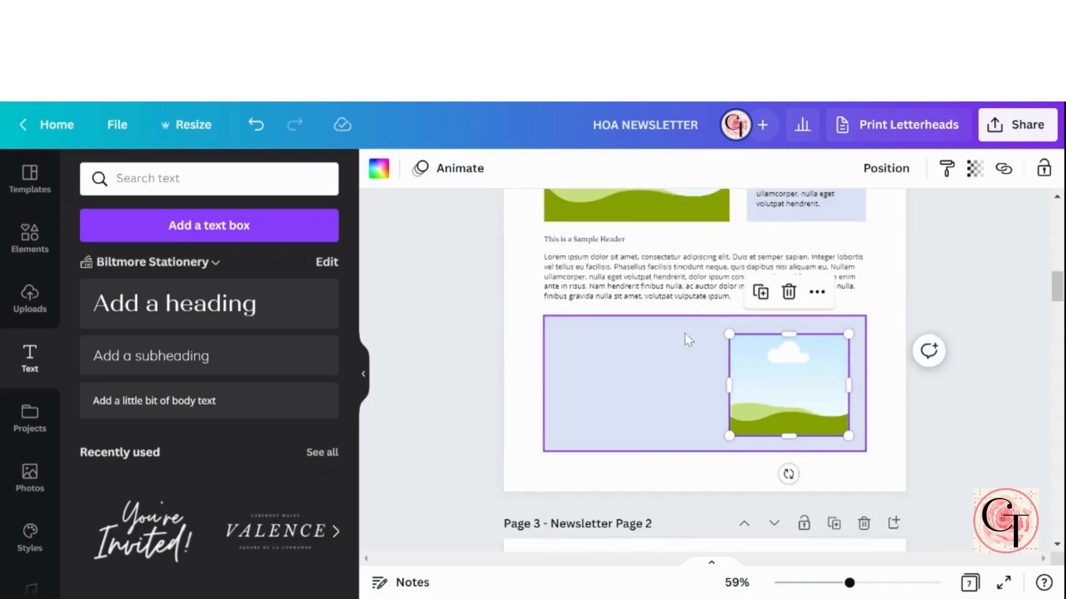
- Nudge the small landscape image slightly upward to center it vertically in the lower blue panel
drag(807, 309, 808, 302)
click(895, 248)
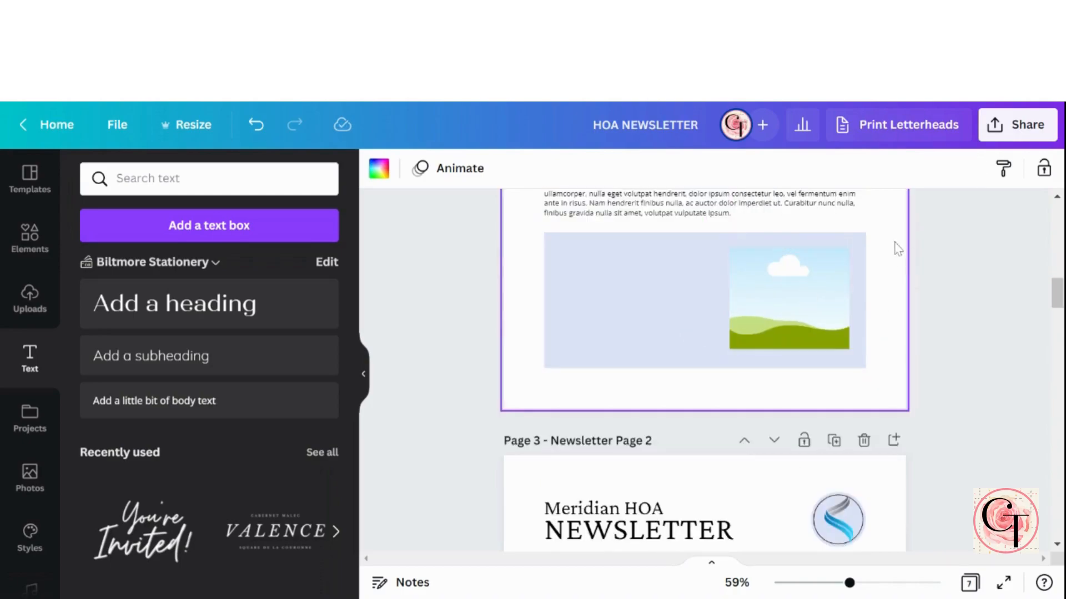
click(804, 302)
drag(803, 303, 799, 297)
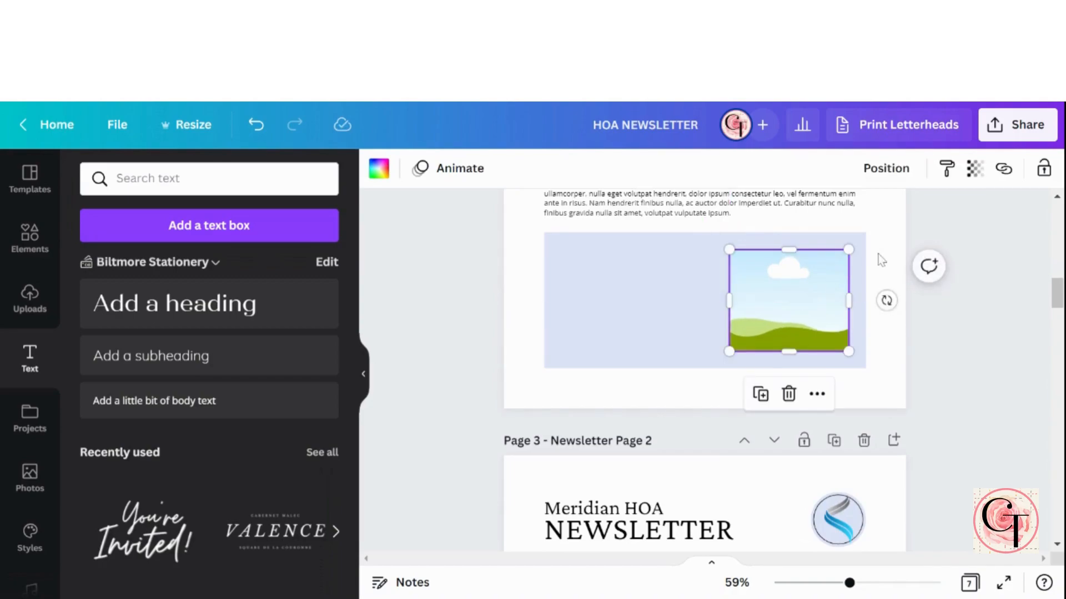
click(880, 244)
- Duplicate the "This is a Sample Header" text, place the copy in the upper-left area of the lower blue panel, and narrow its text box
scroll(883, 244, up, 6)
scroll(885, 245, down, 3)
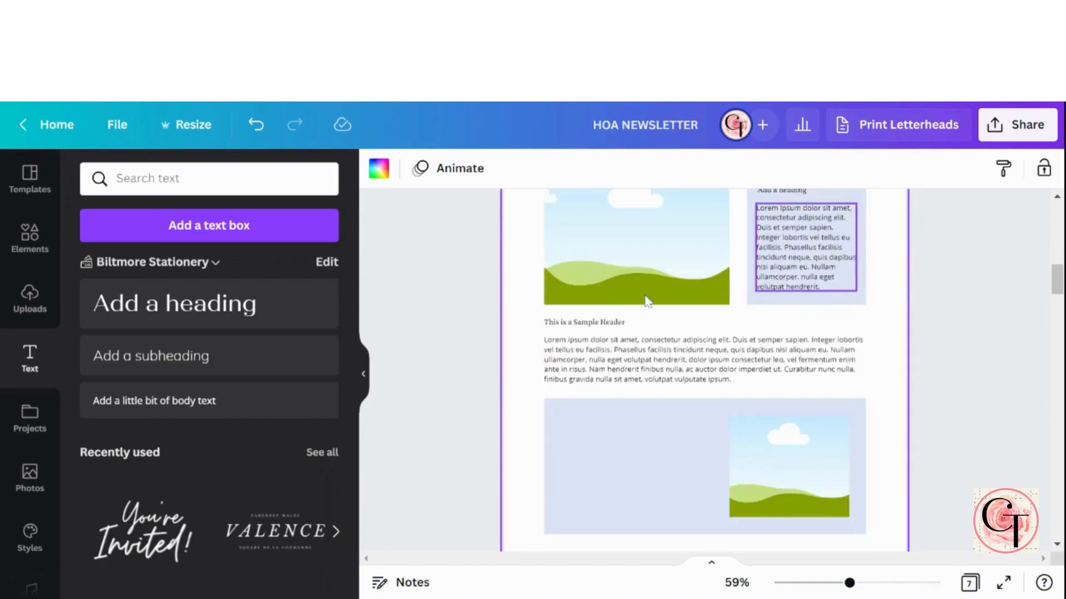
click(586, 328)
click(599, 276)
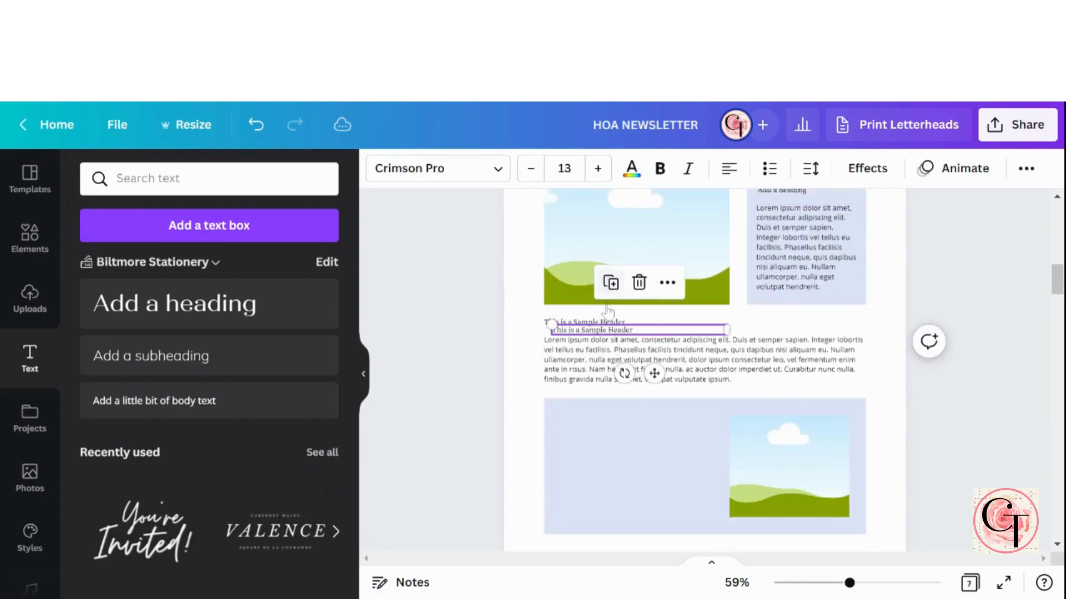
drag(649, 374, 661, 469)
drag(727, 425, 692, 428)
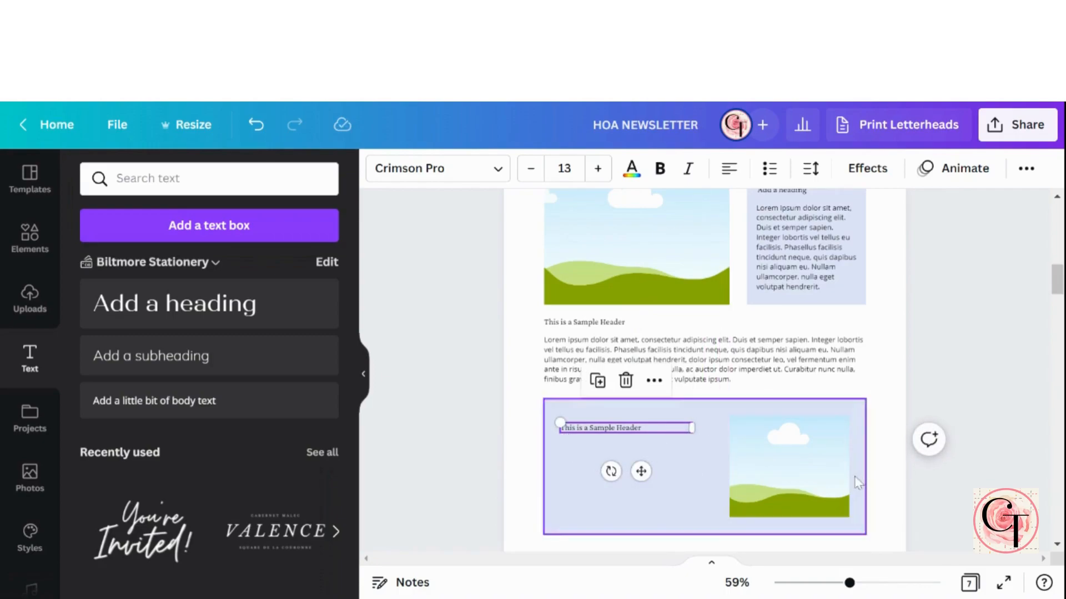
- Duplicate the page 2 paragraph, place the copy under the lower panel's header, and narrow it to fit beside the small image
click(896, 389)
click(755, 371)
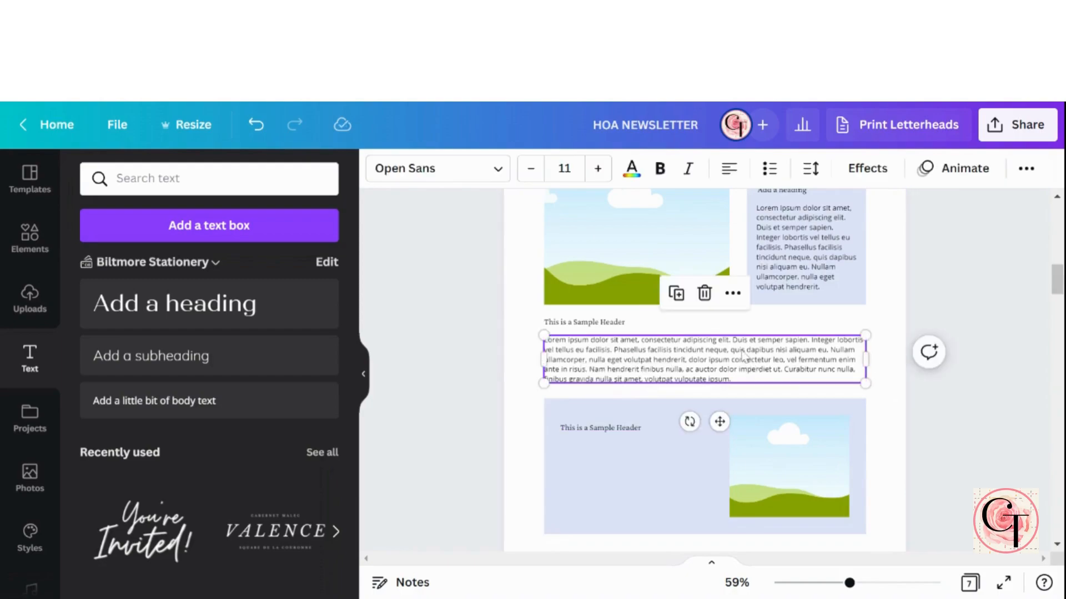
click(684, 301)
scroll(674, 371, down, 3)
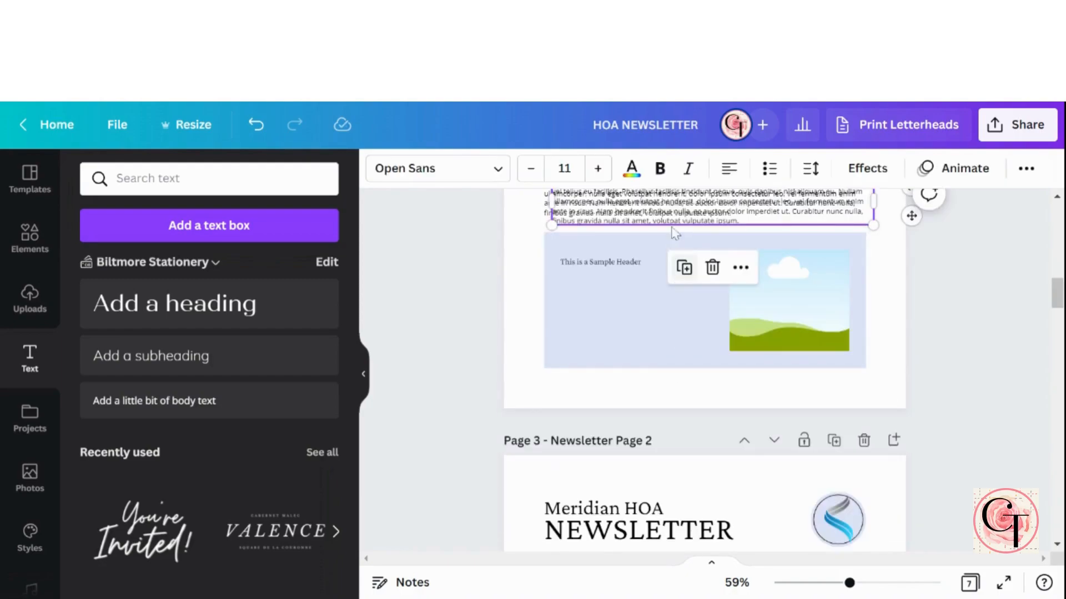
drag(670, 229, 680, 312)
drag(867, 297, 714, 291)
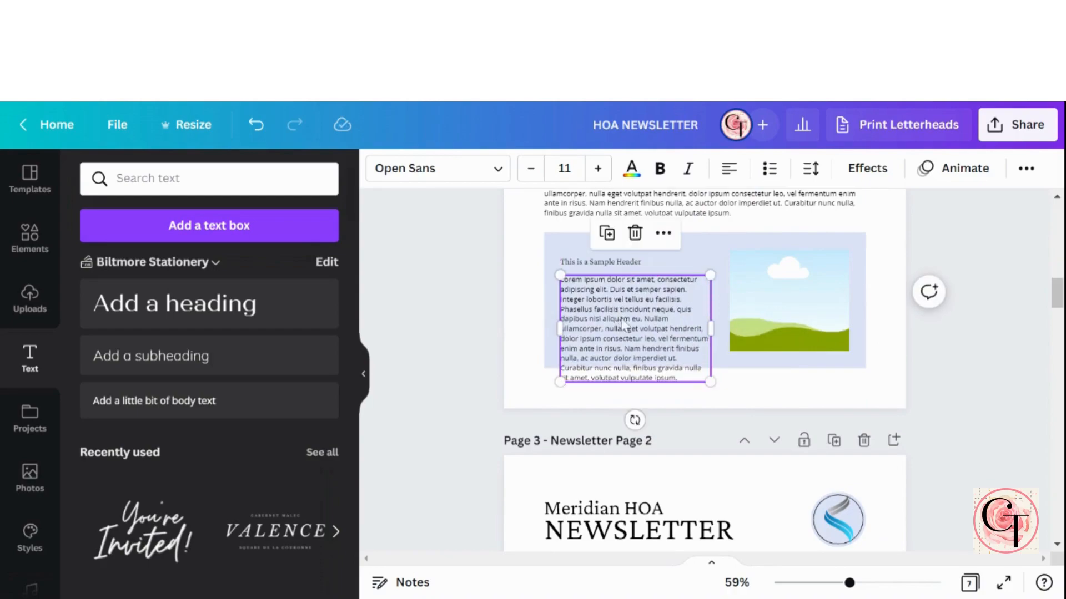
- Shorten the lower panel's paragraph by deleting everything from "Nam hendrerit finibus nulla" to its end
click(697, 368)
key(shift+Up)
key(shift+Up)
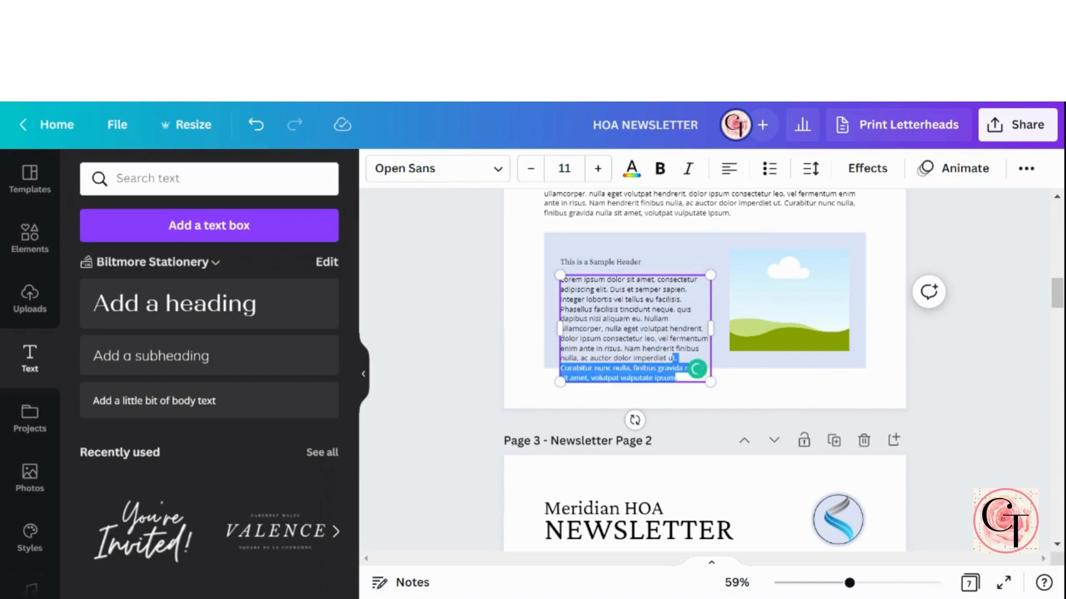
drag(660, 359, 623, 349)
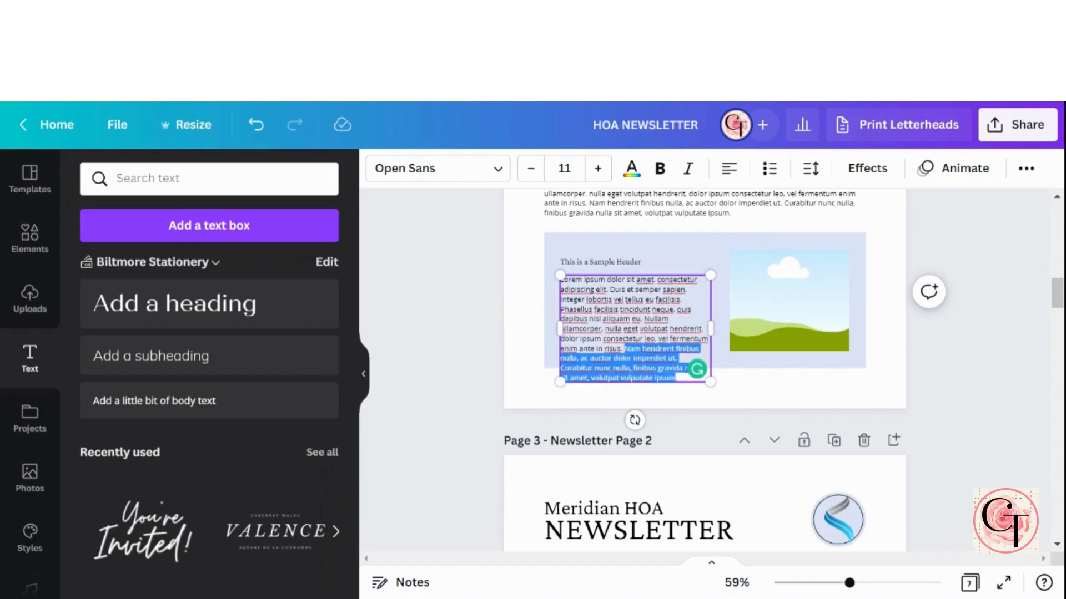
key(BackSpace)
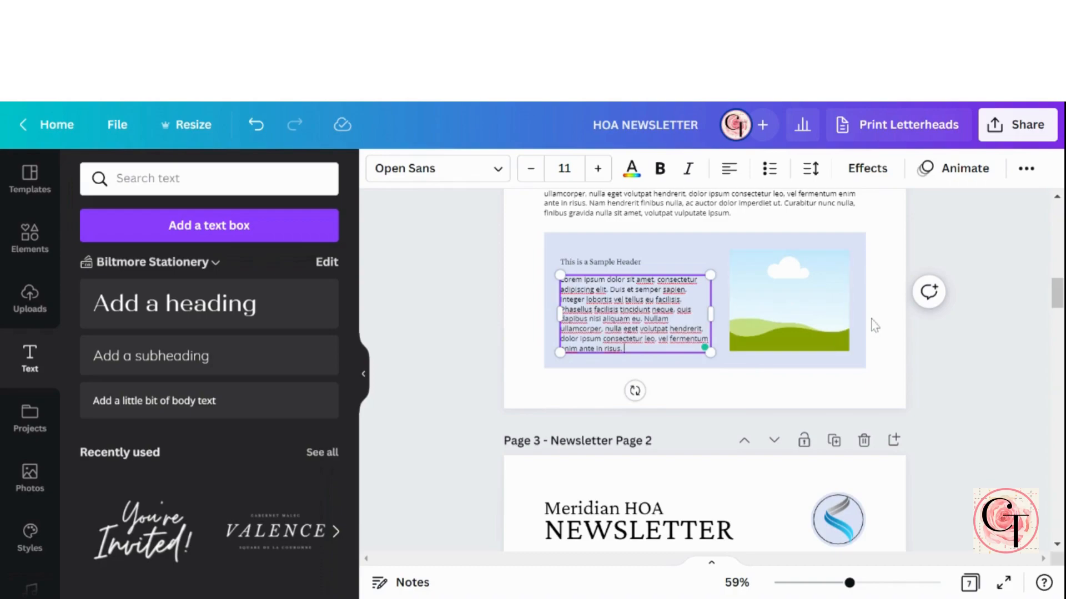
click(886, 311)
- Compare the lower panel with page 1, and move its header and paragraph up slightly to line up with the image
scroll(877, 314, up, 10)
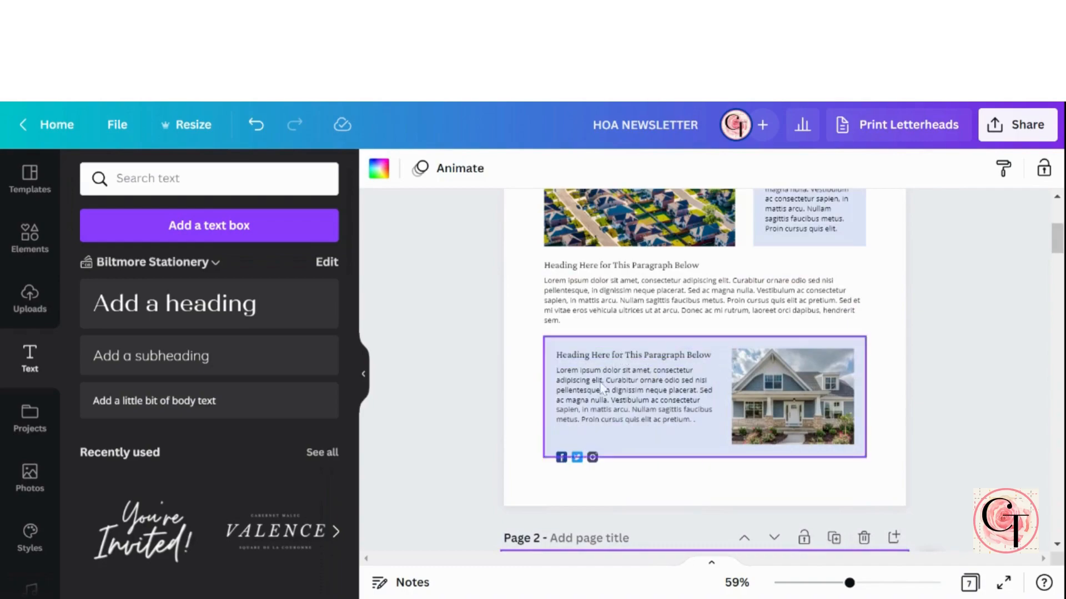
scroll(590, 363, down, 12)
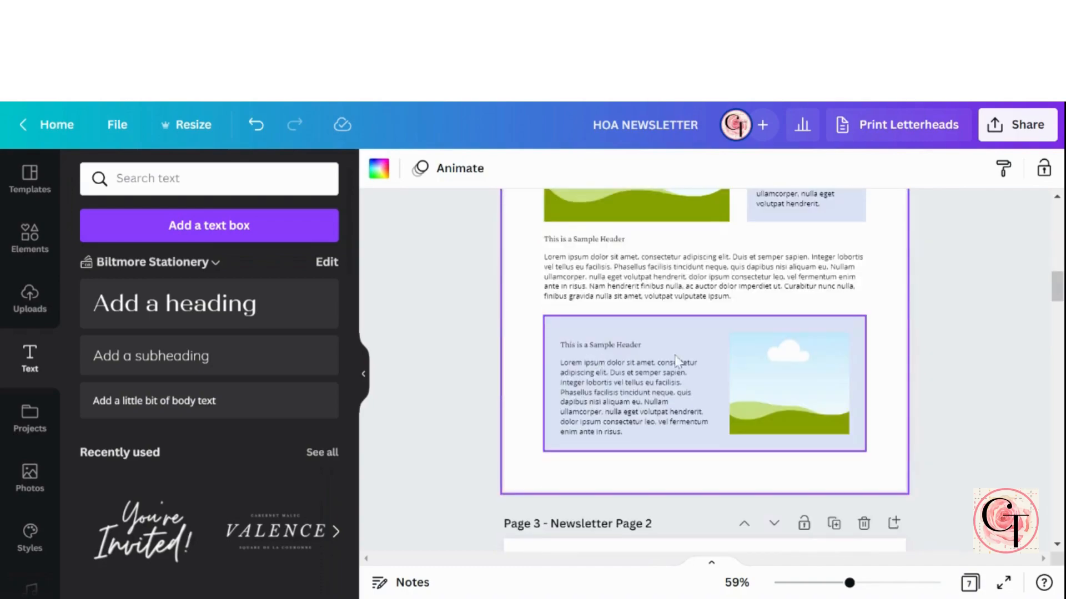
click(776, 363)
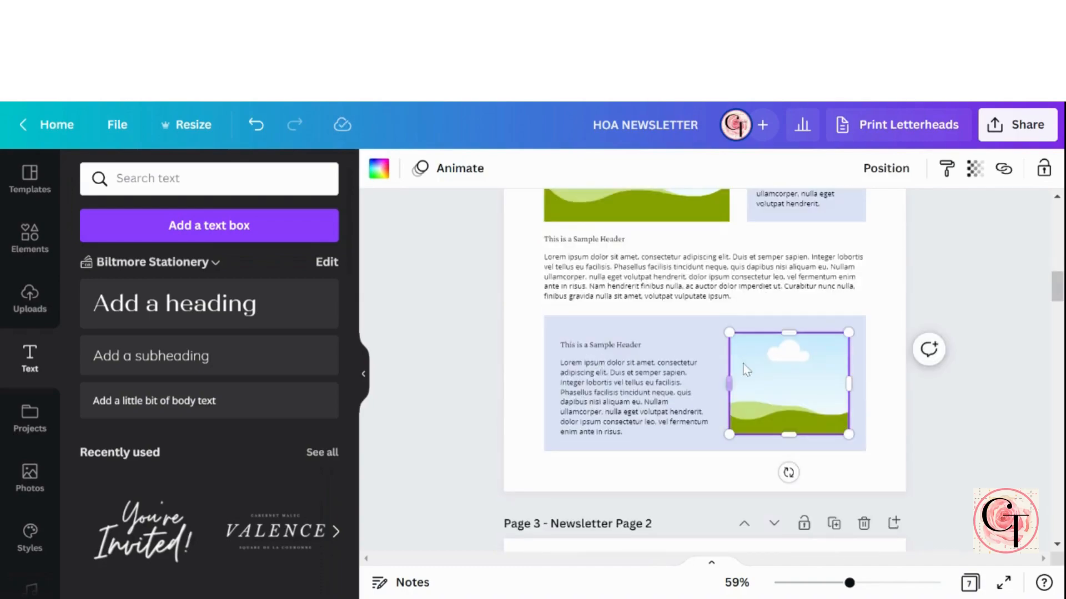
click(599, 345)
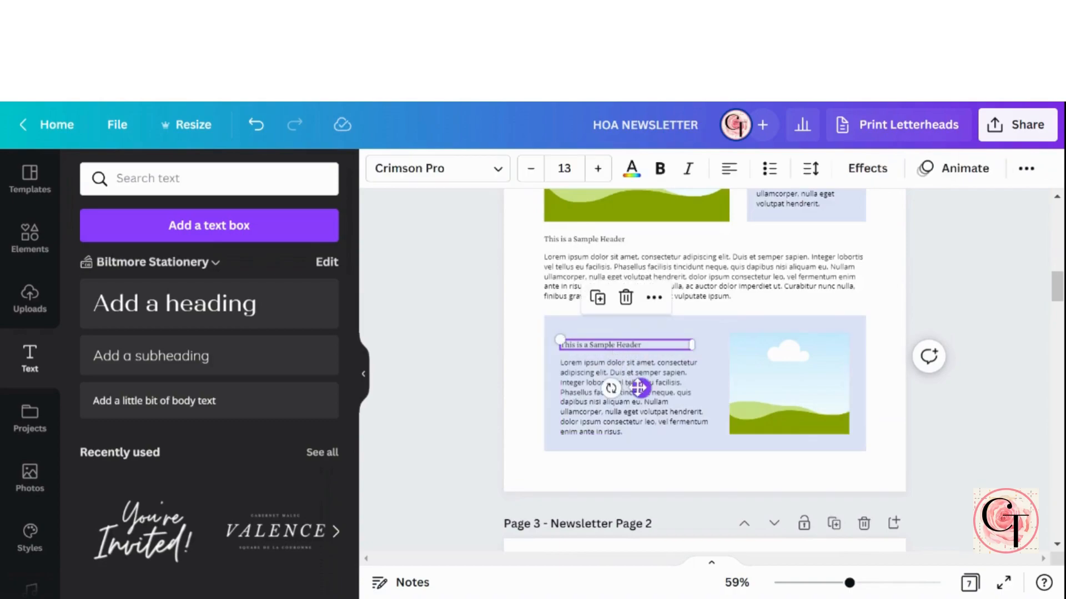
drag(639, 387, 640, 380)
drag(595, 415, 594, 404)
click(881, 288)
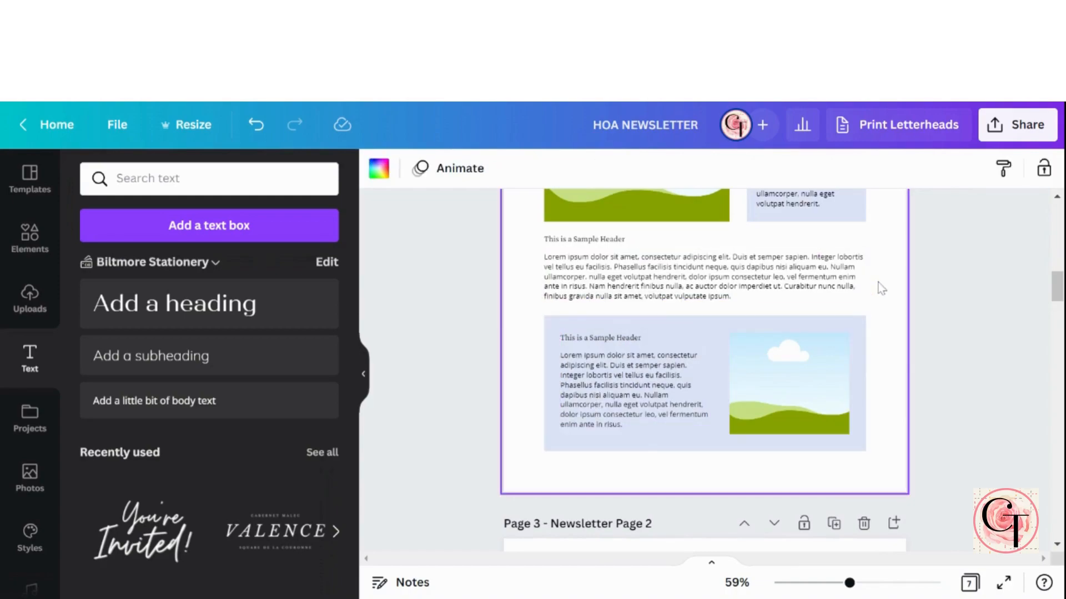
- Check the social media icons on page 1 and search the elements library for "facebook"
scroll(603, 415, up, 10)
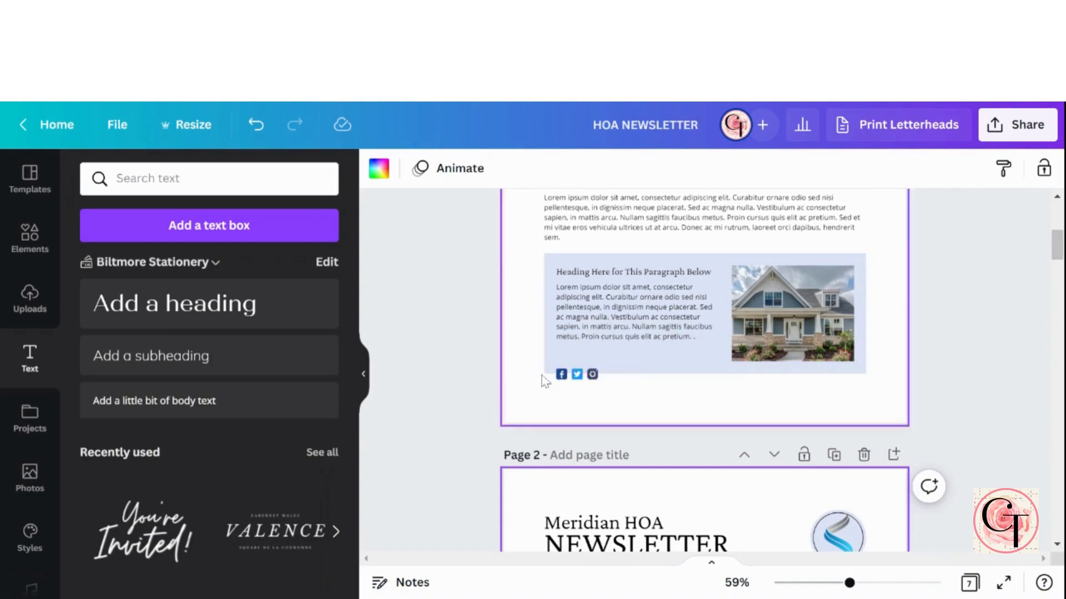
scroll(555, 382, down, 10)
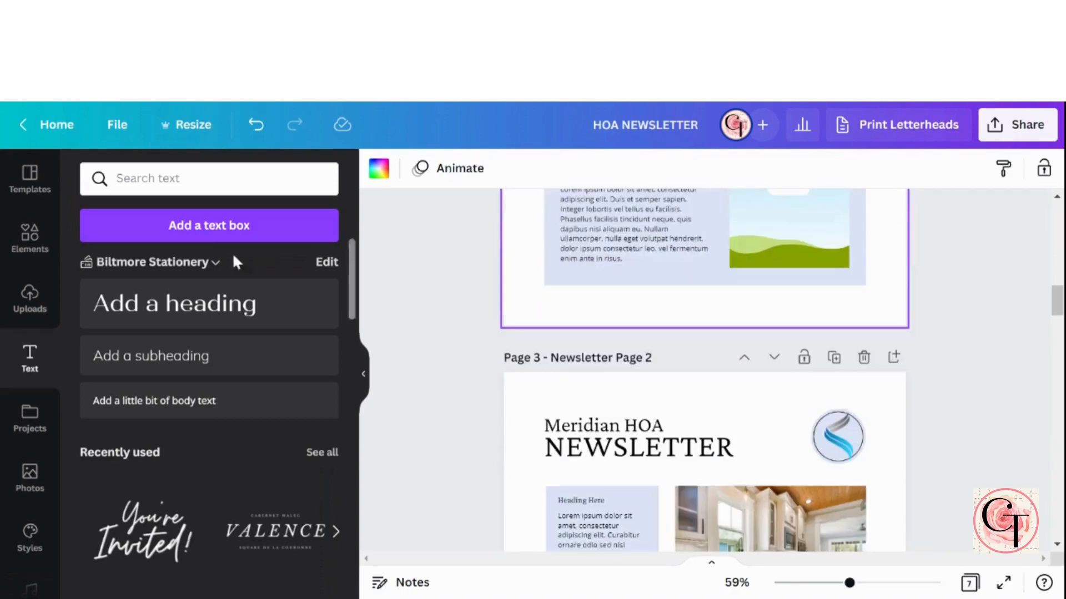
click(23, 232)
click(116, 178)
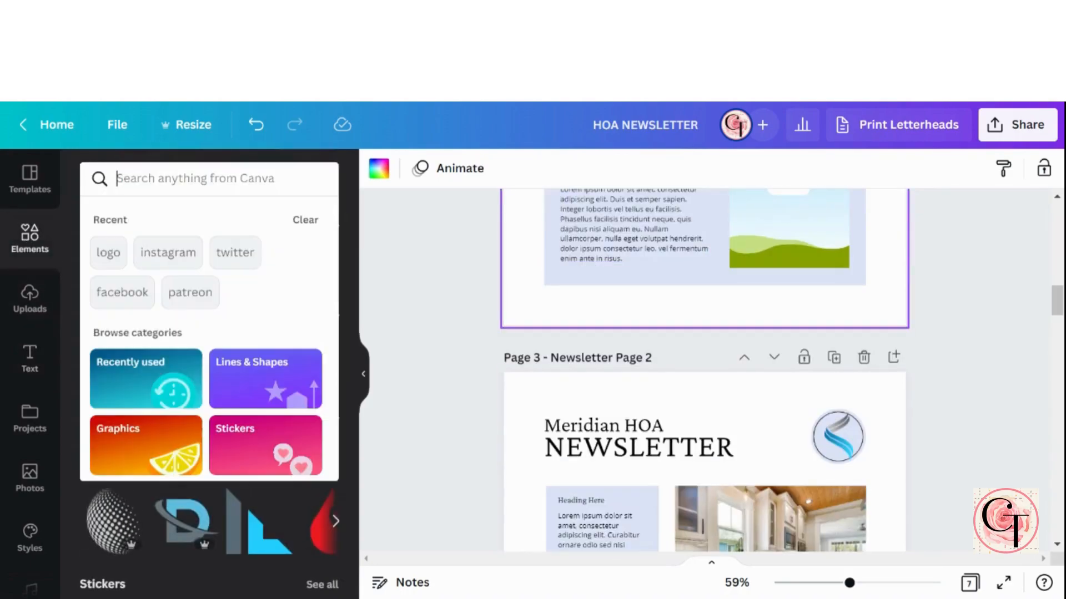
text(facebook)
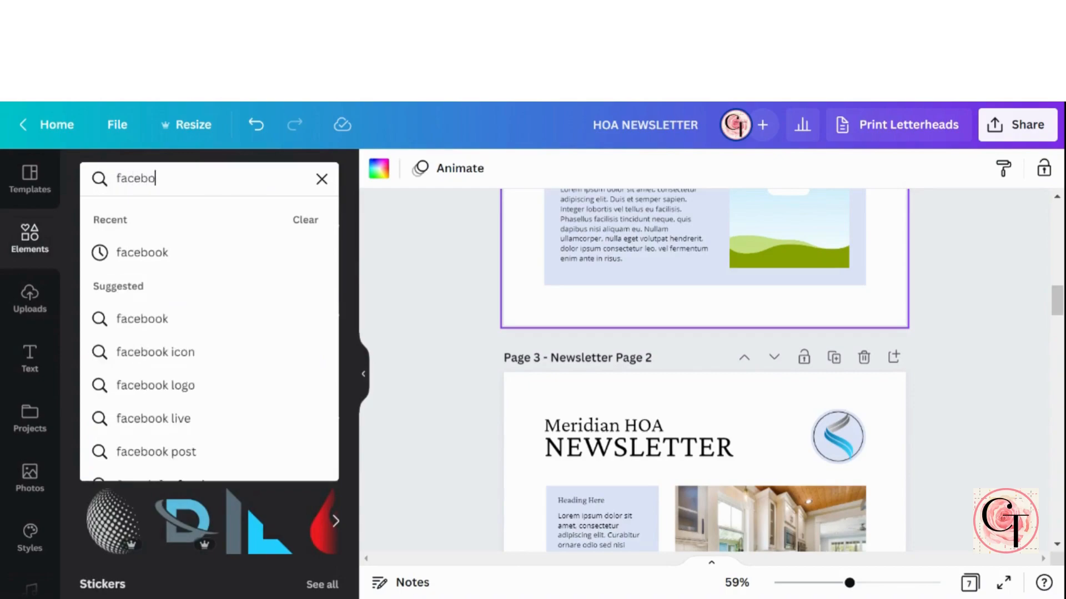
key(Return)
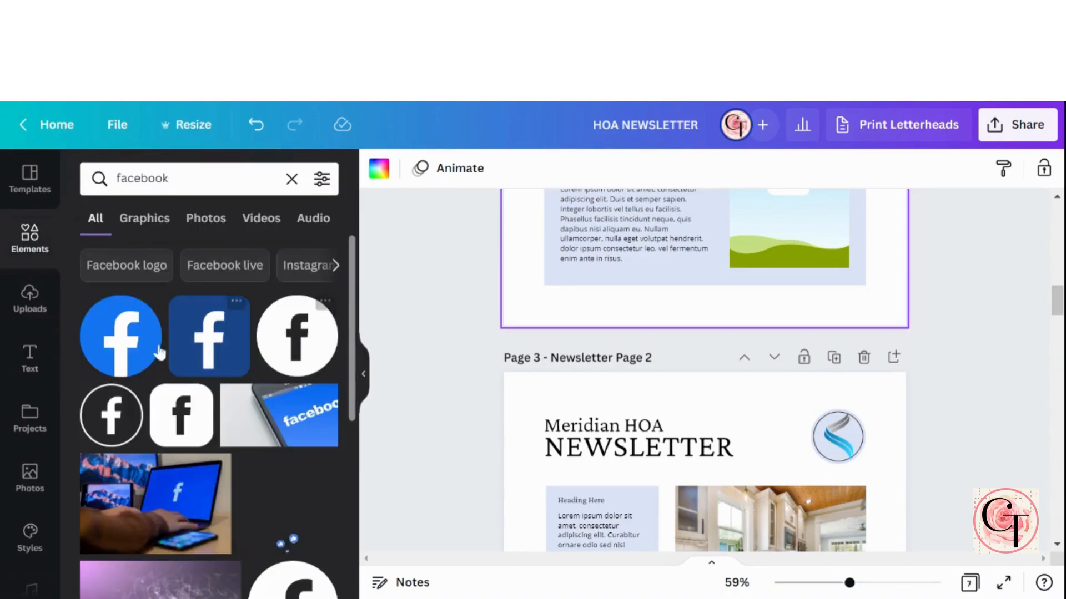
- Add the square dark blue Facebook icon to page 2, shrink it, and place it on the lower-left edge of the blue panel
drag(176, 335, 604, 239)
scroll(760, 272, up, 2)
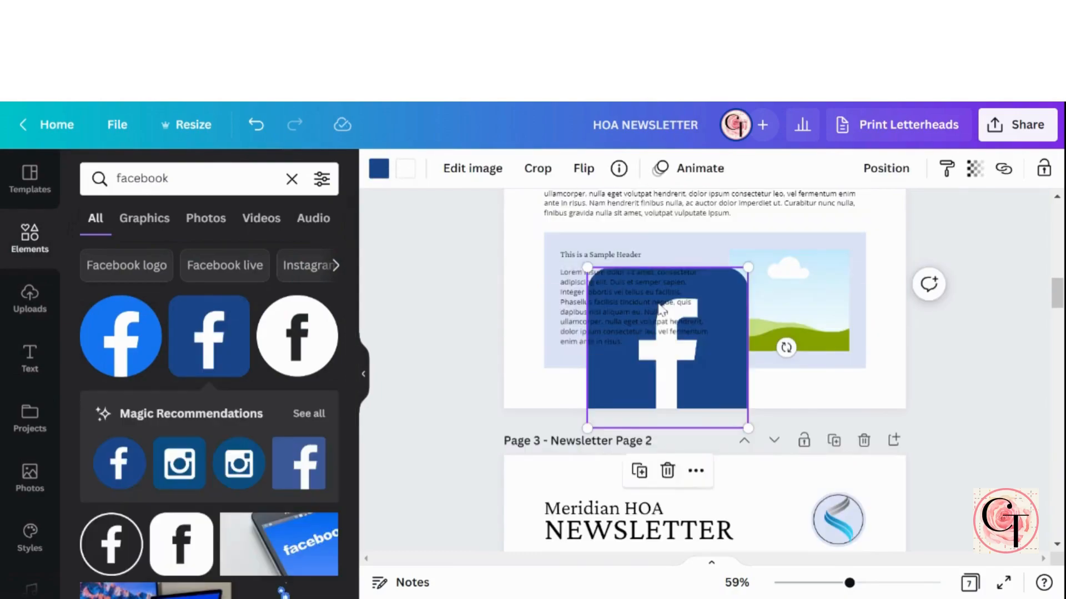
drag(749, 269, 579, 379)
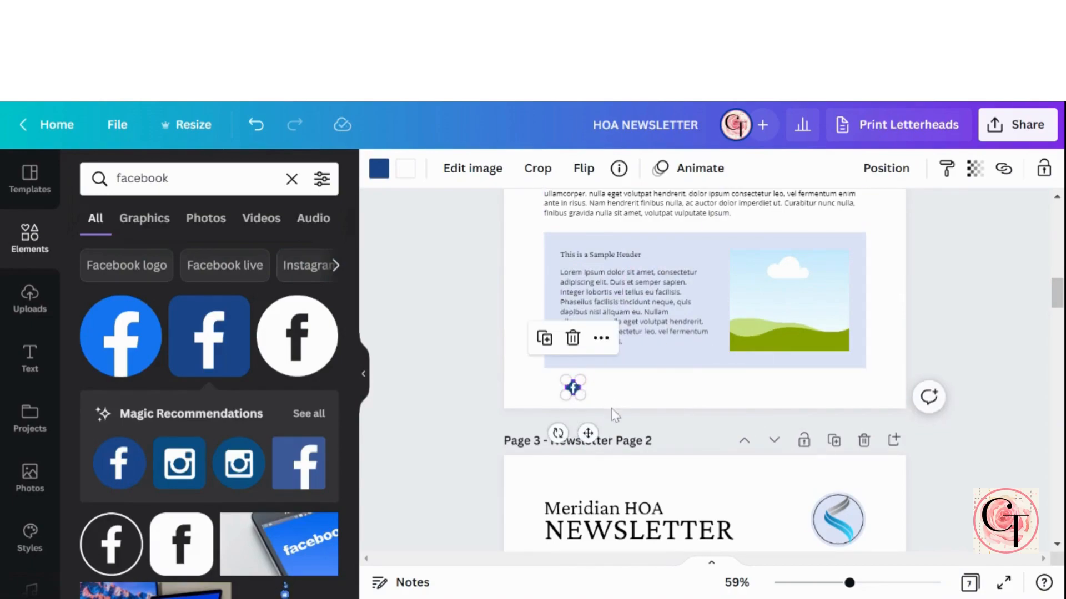
drag(590, 431, 583, 407)
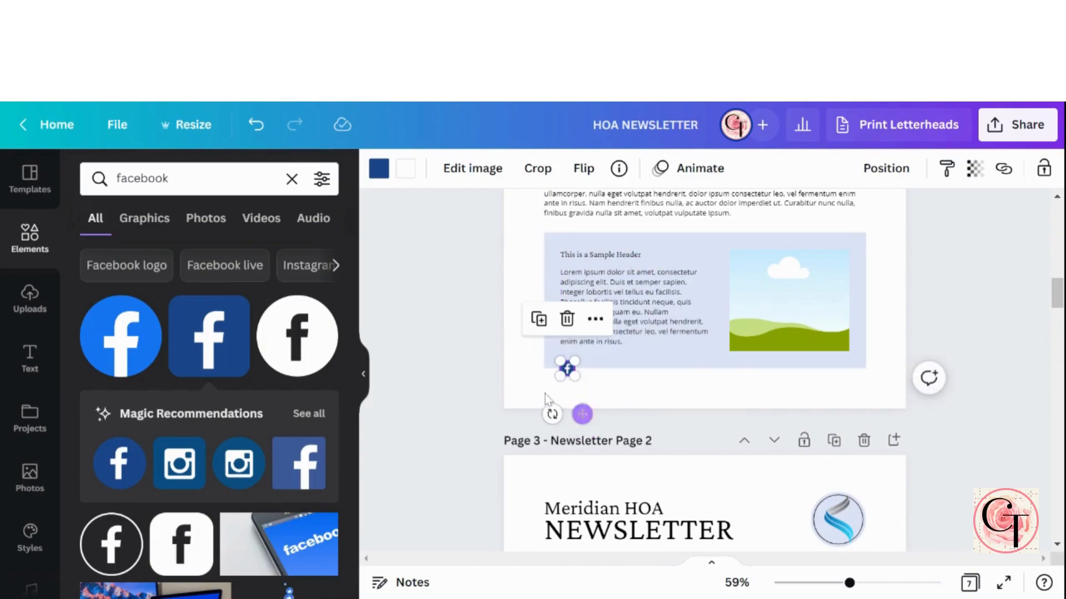
click(528, 388)
- Search the elements library for "Twitter" and add the square blue Twitter icon to page 2
double_click(169, 179)
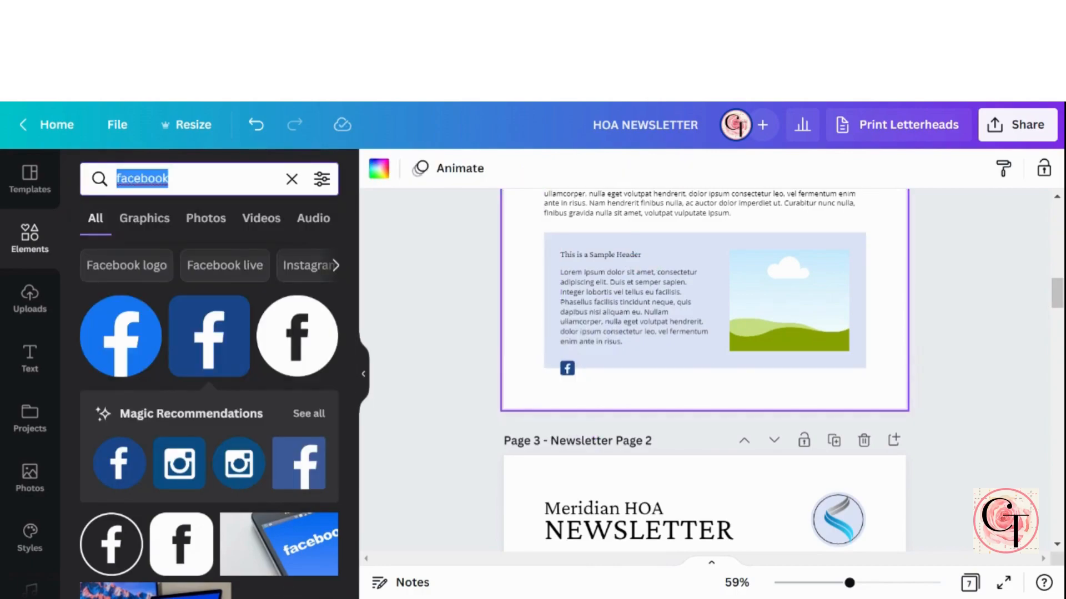
text(Twitte)
key(Return)
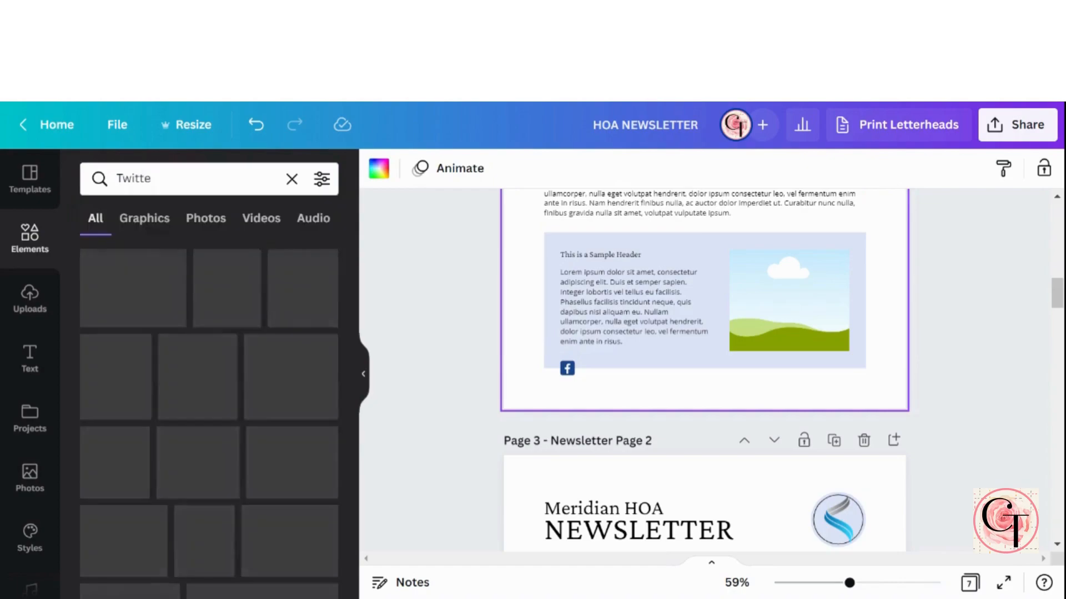
text(r)
key(Return)
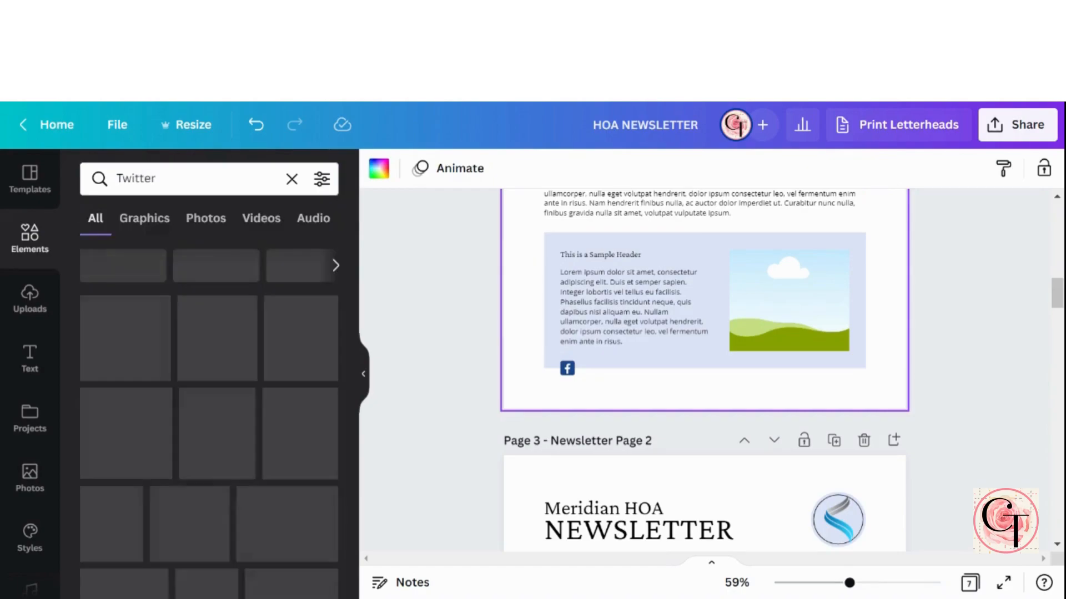
click(236, 334)
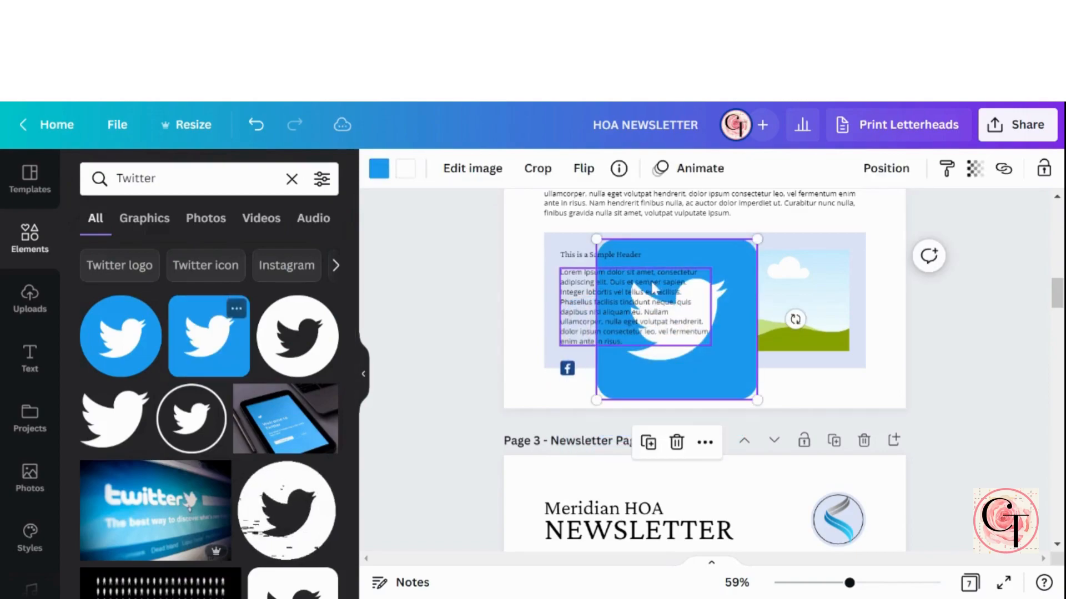
- Shrink the Twitter icon to match the Facebook icon and place it just to its right on the blue panel's lower edge
drag(764, 238, 660, 382)
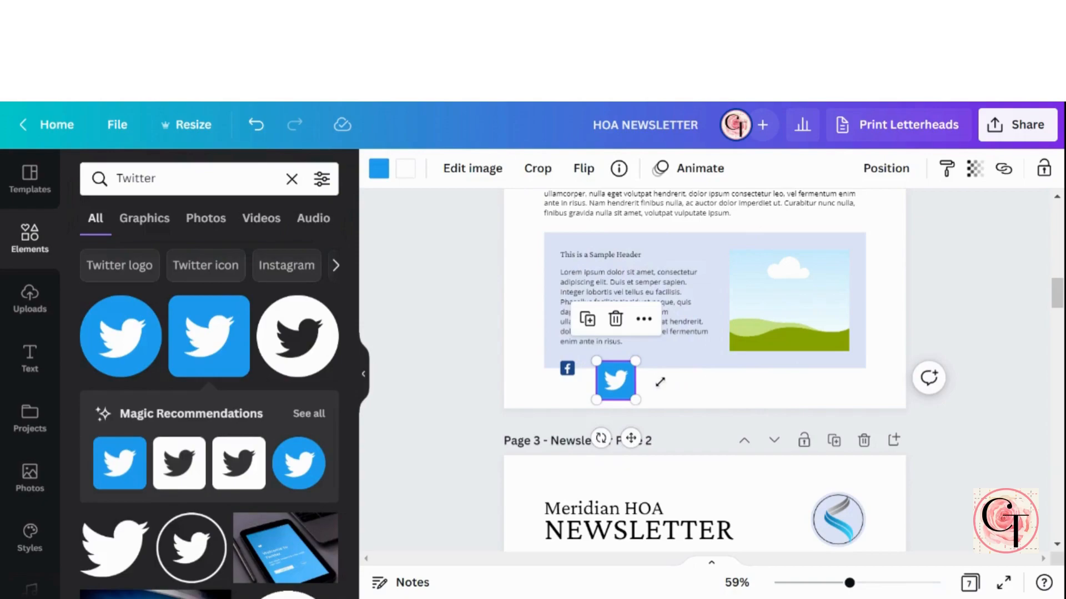
drag(635, 395, 626, 364)
click(655, 384)
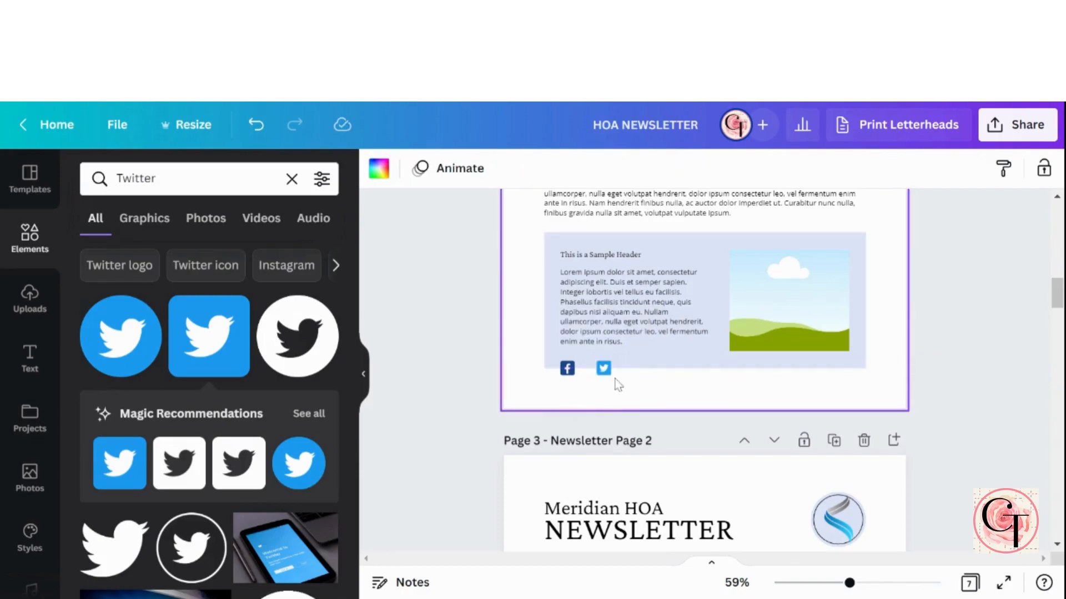
click(605, 370)
drag(616, 413, 604, 409)
click(636, 398)
- Search the elements library for "instagram" and add the solid black rounded-square Instagram icon to page 2
click(136, 178)
double_click(136, 178)
text(instagram)
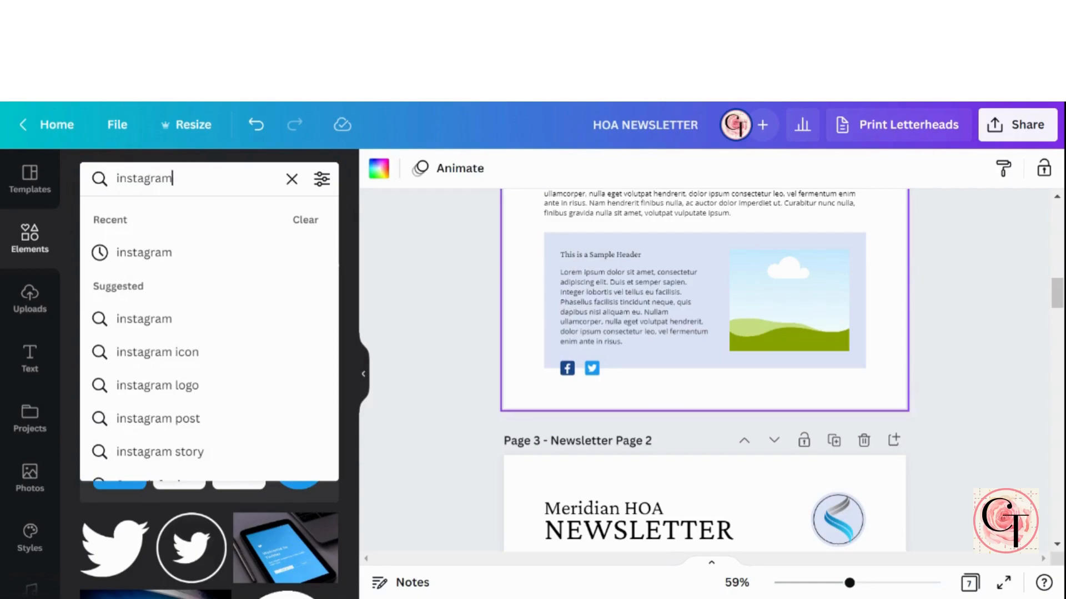
key(Return)
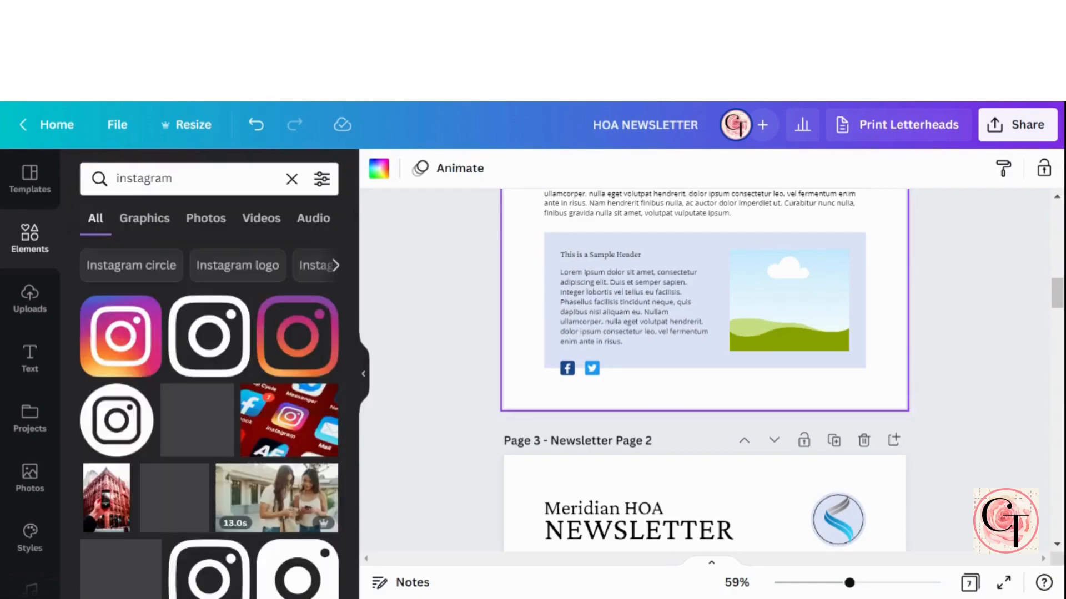
scroll(290, 451, down, 2)
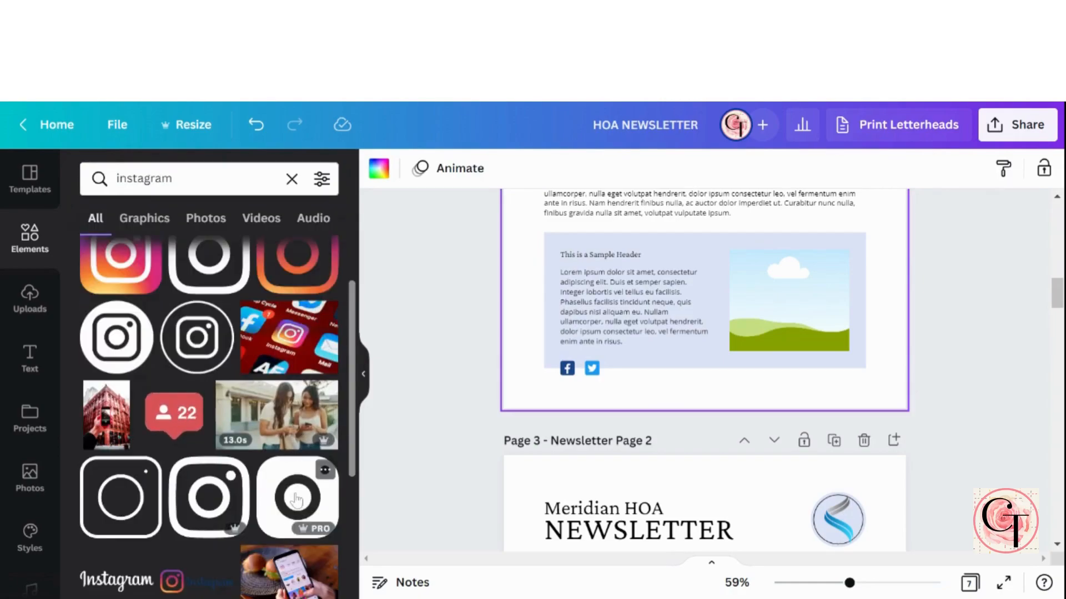
drag(297, 498, 684, 333)
drag(696, 394, 666, 330)
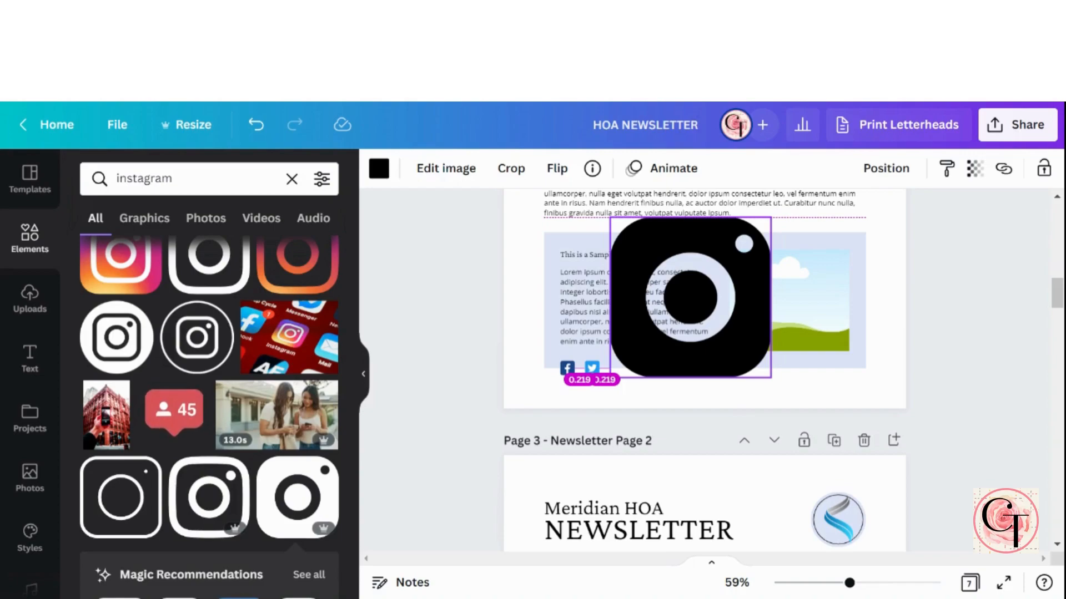
- Shrink the Instagram icon to about the size of the other two and space all three icons closely in a row
drag(771, 217, 648, 381)
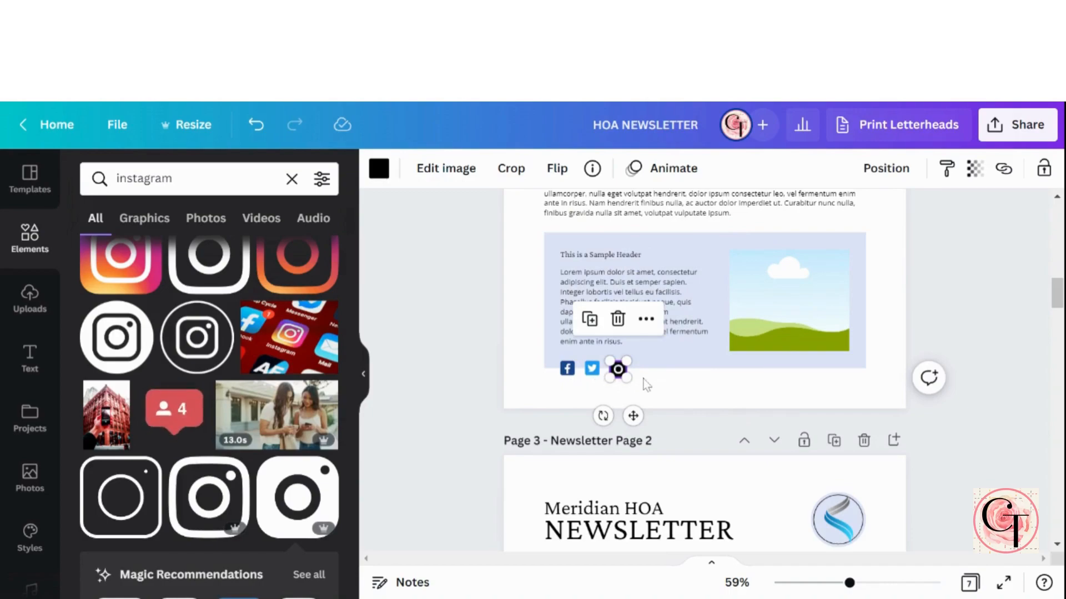
click(647, 384)
click(592, 374)
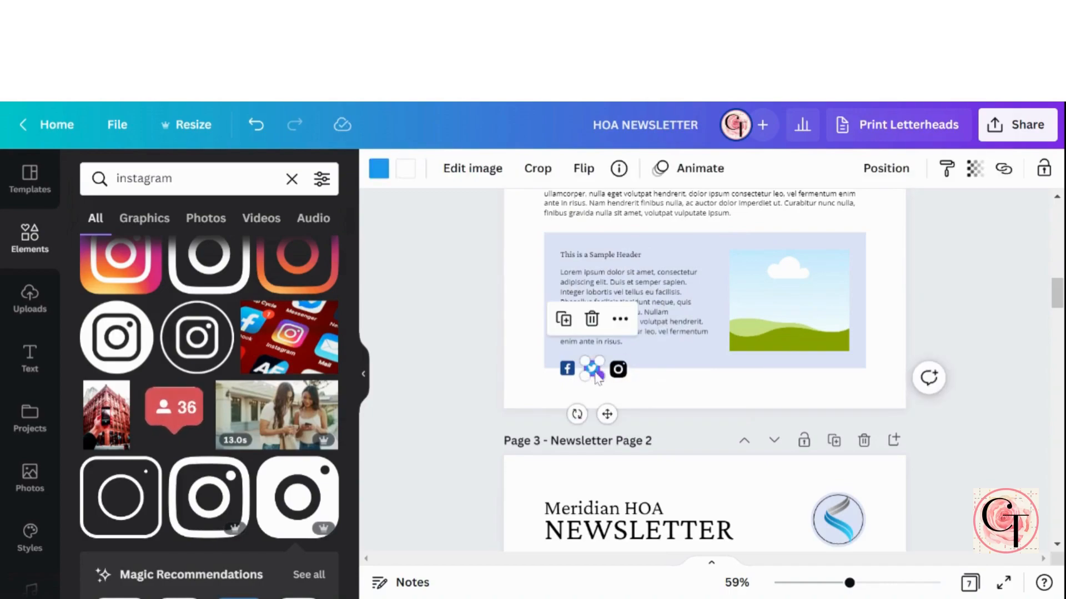
drag(618, 370, 607, 371)
click(681, 397)
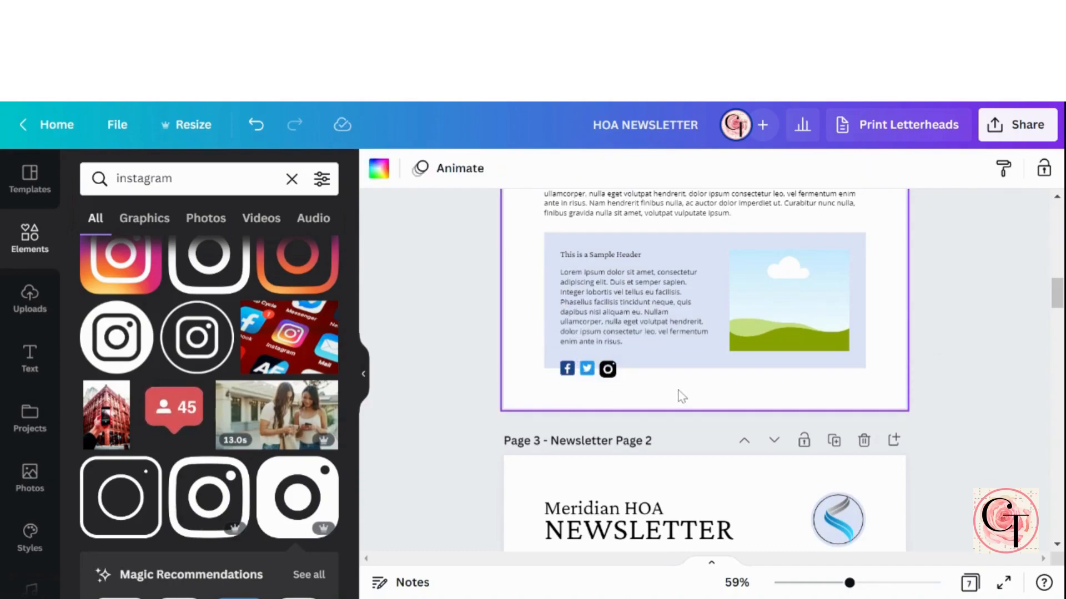
- Recolour the Instagram icon from the social media row to dark slate blue
click(608, 372)
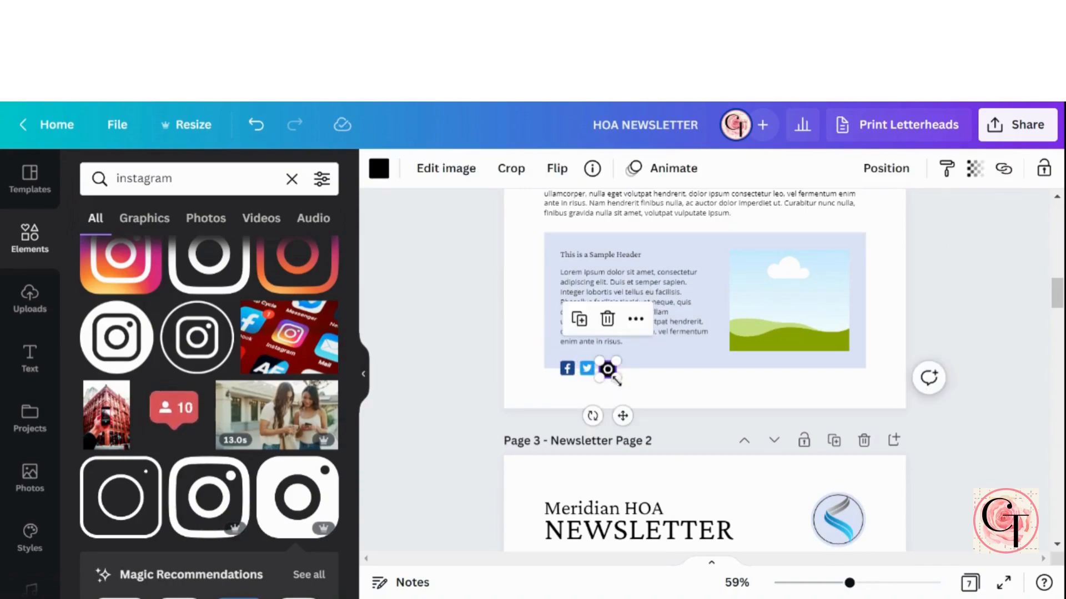
click(379, 169)
click(141, 299)
click(682, 398)
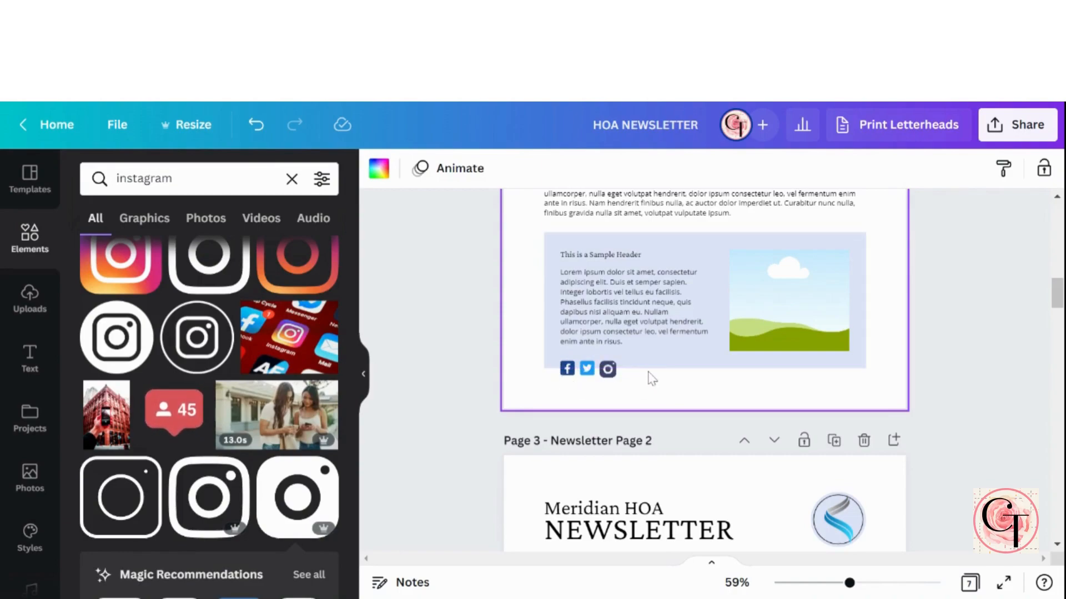
scroll(652, 379, up, 2)
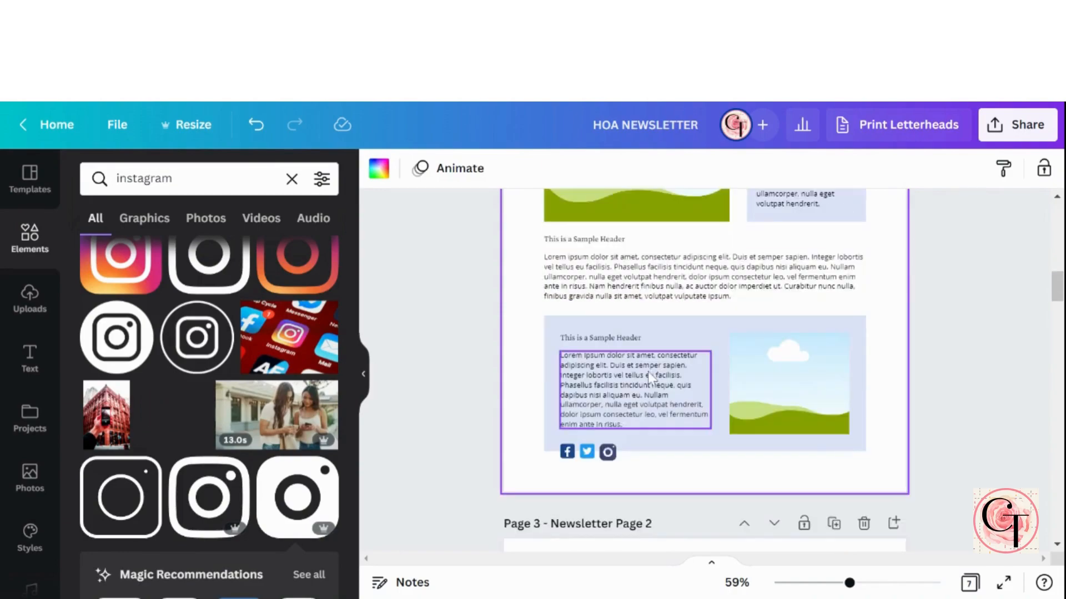
click(633, 339)
click(599, 290)
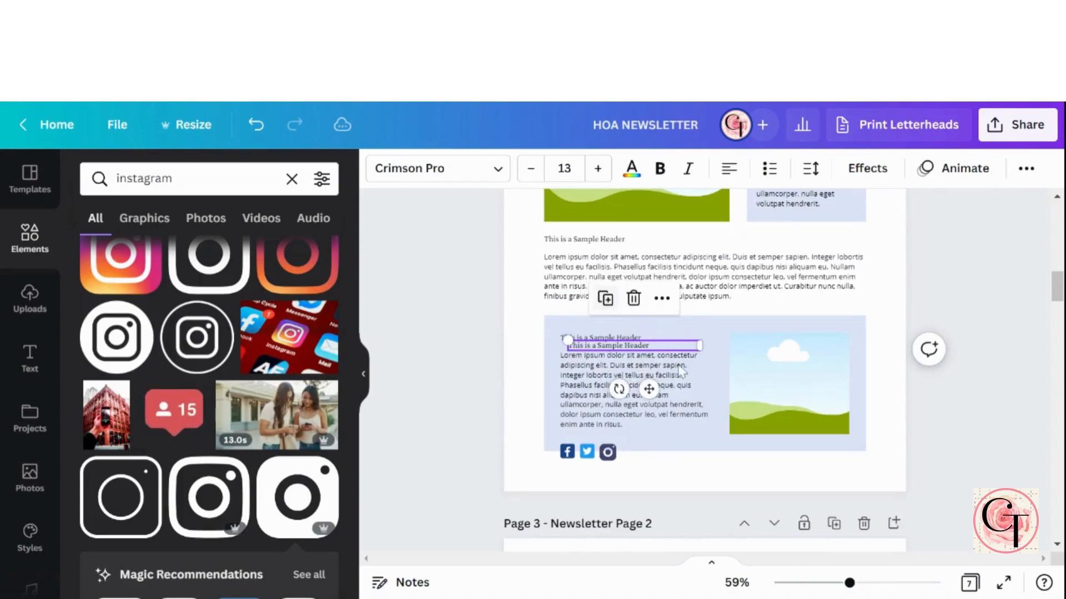
drag(648, 389, 714, 504)
triple_click(708, 463)
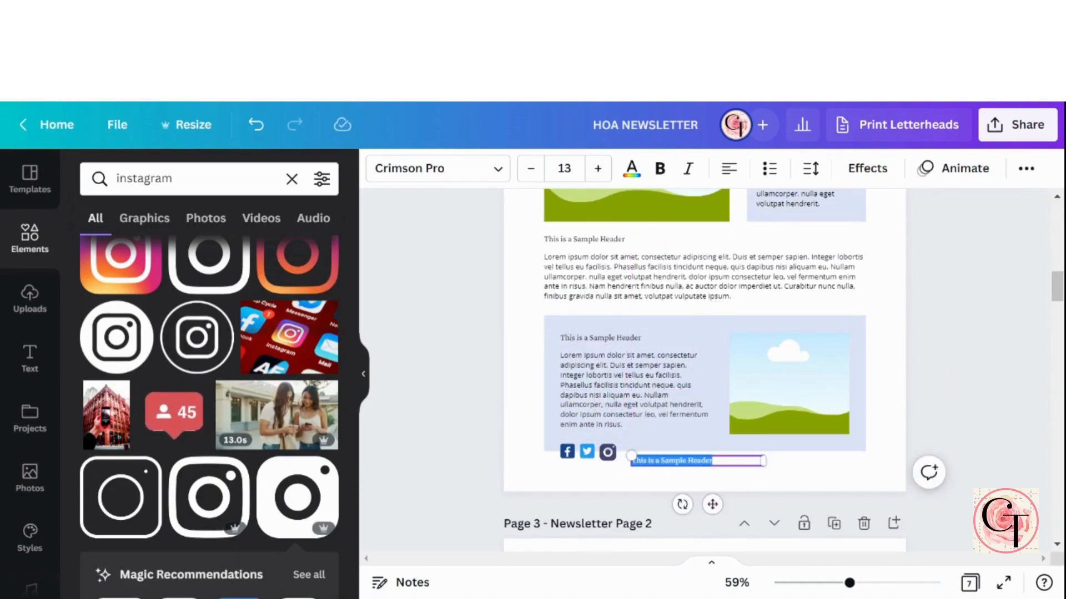
text(@yourhandhere)
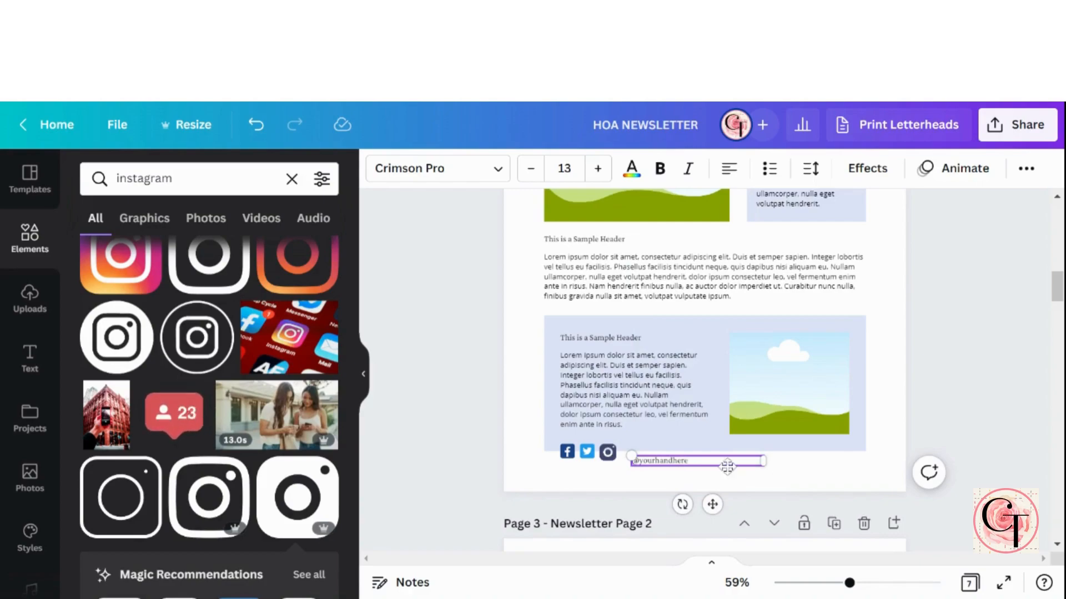
- Set the handle text's font size to 10 and move it closer to the Instagram icon
click(536, 175)
click(536, 175)
click(536, 175)
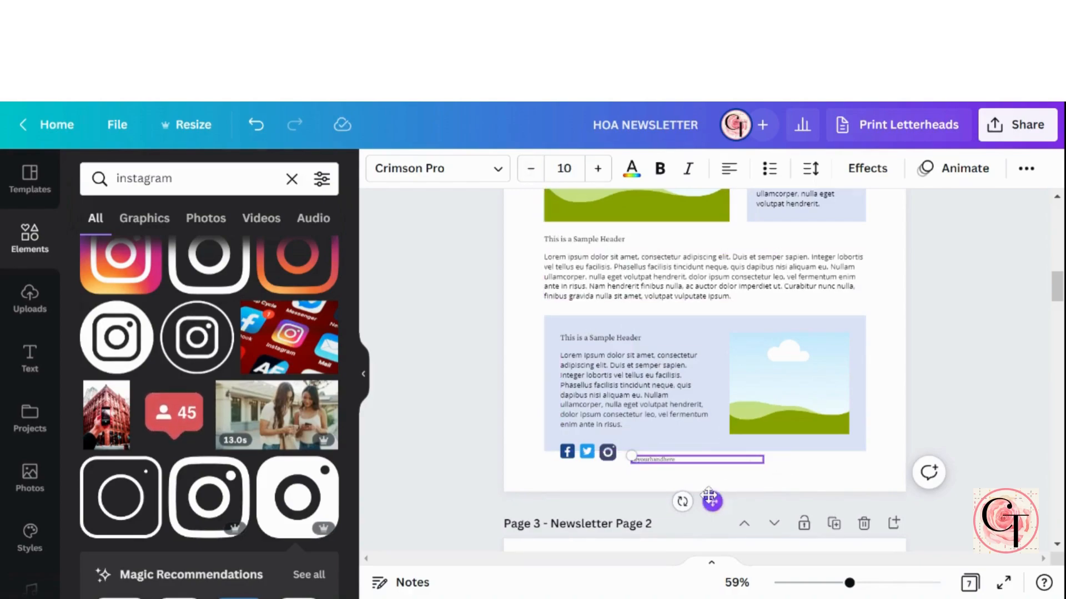
drag(712, 500, 700, 494)
click(801, 481)
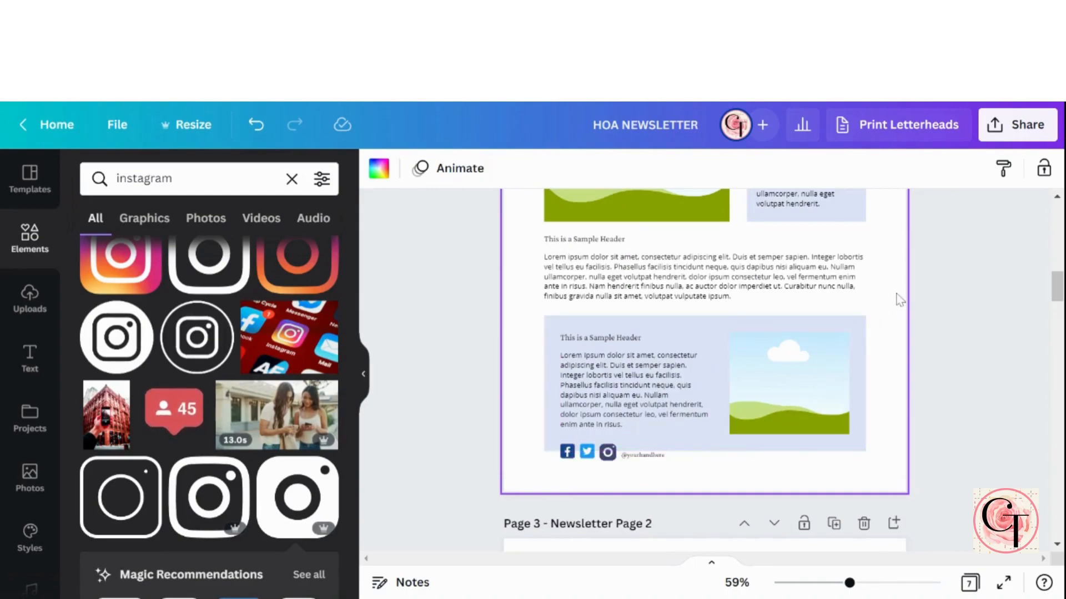
- Search the photo library for "housing development" to find images for the page 2 frames
scroll(899, 300, up, 5)
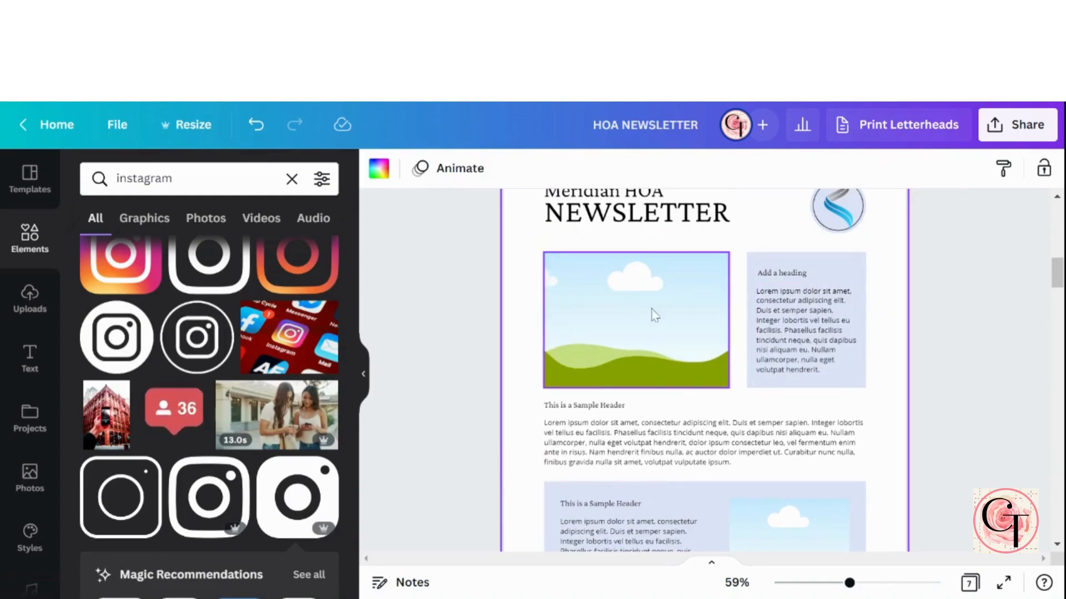
scroll(631, 305, down, 3)
scroll(528, 268, up, 2)
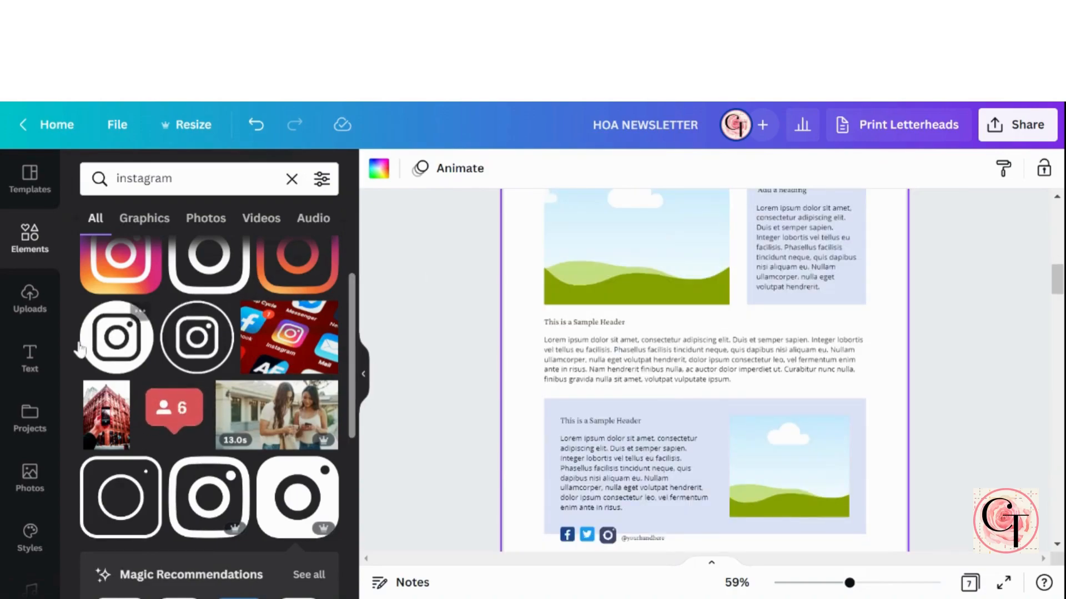
click(29, 474)
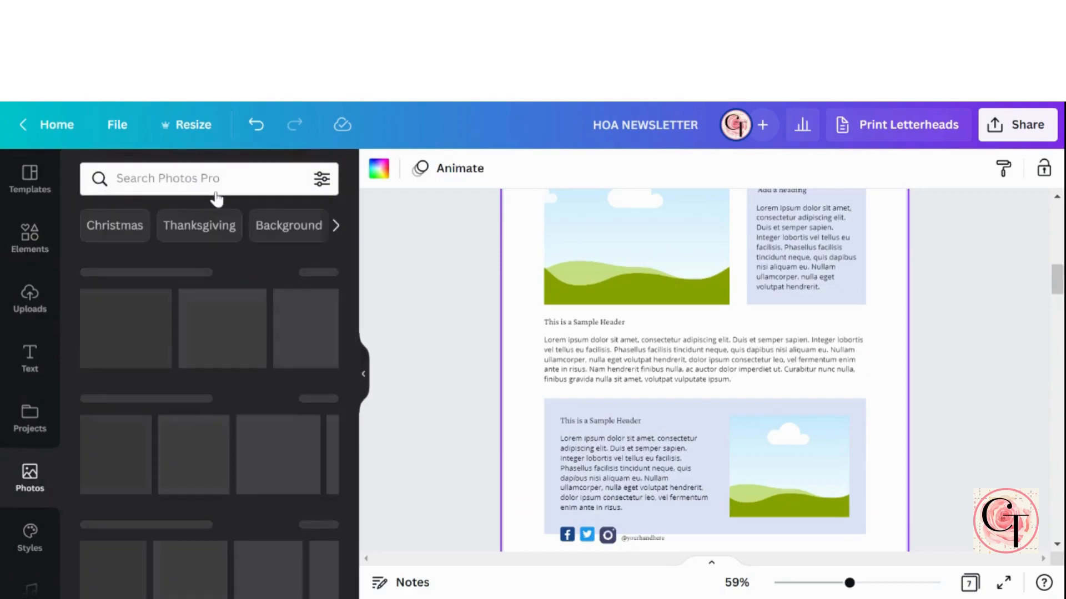
click(216, 189)
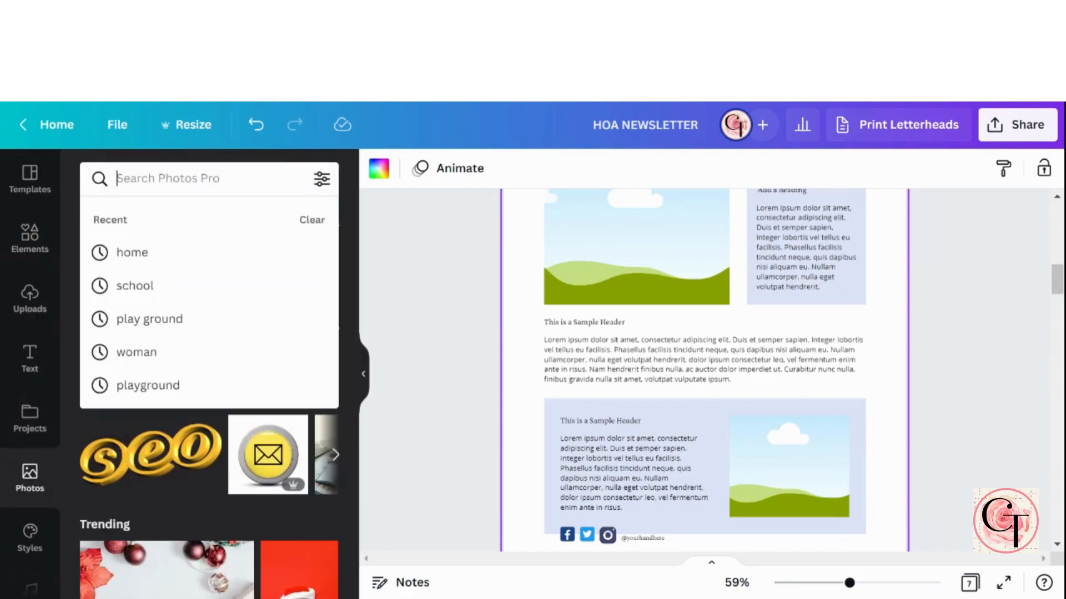
text(hou)
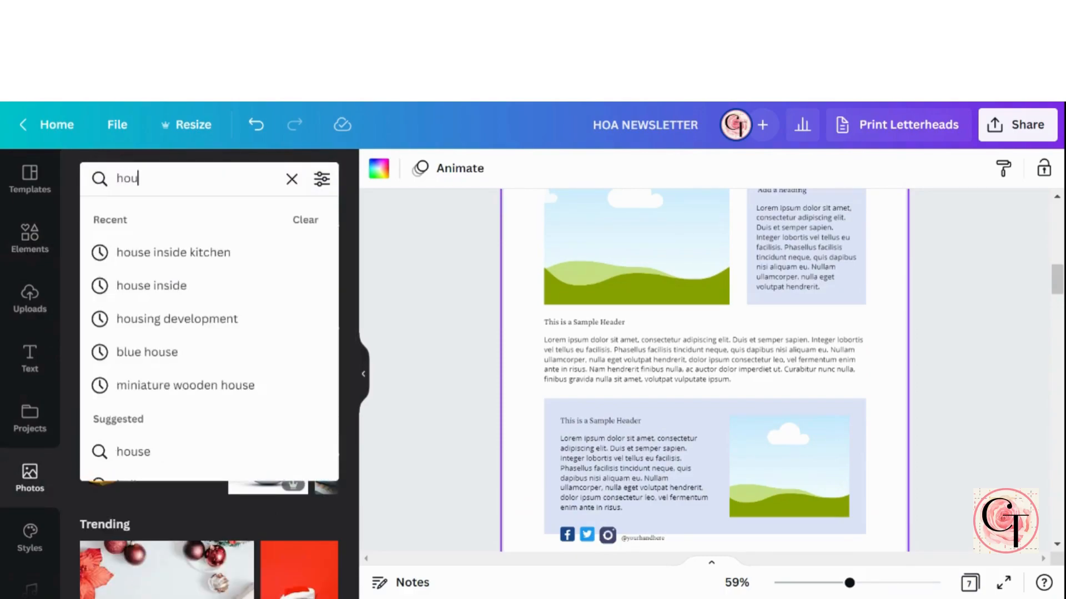
text(sing development)
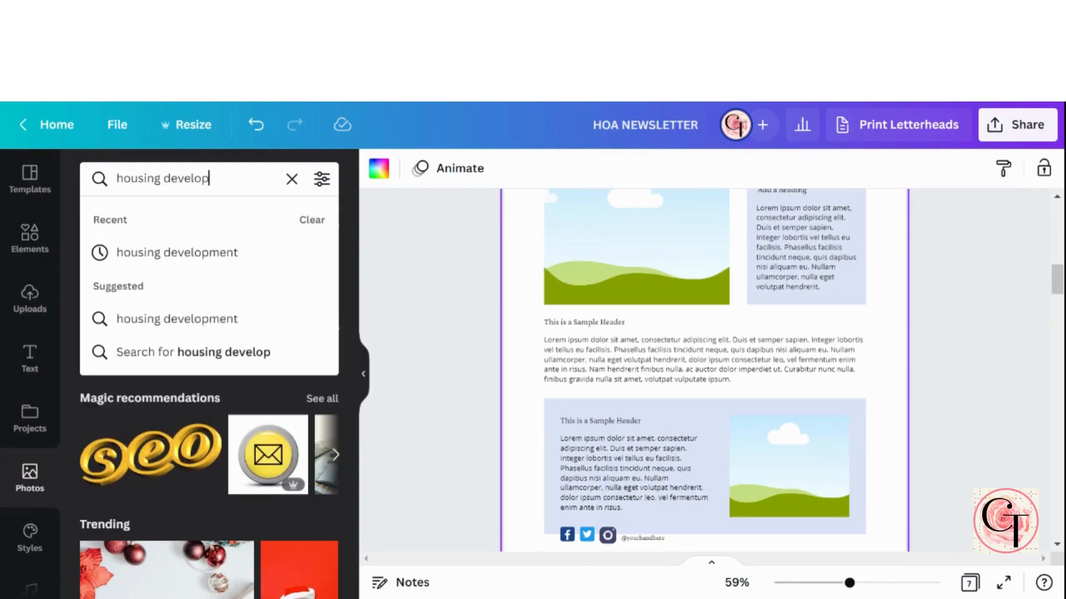
key(Return)
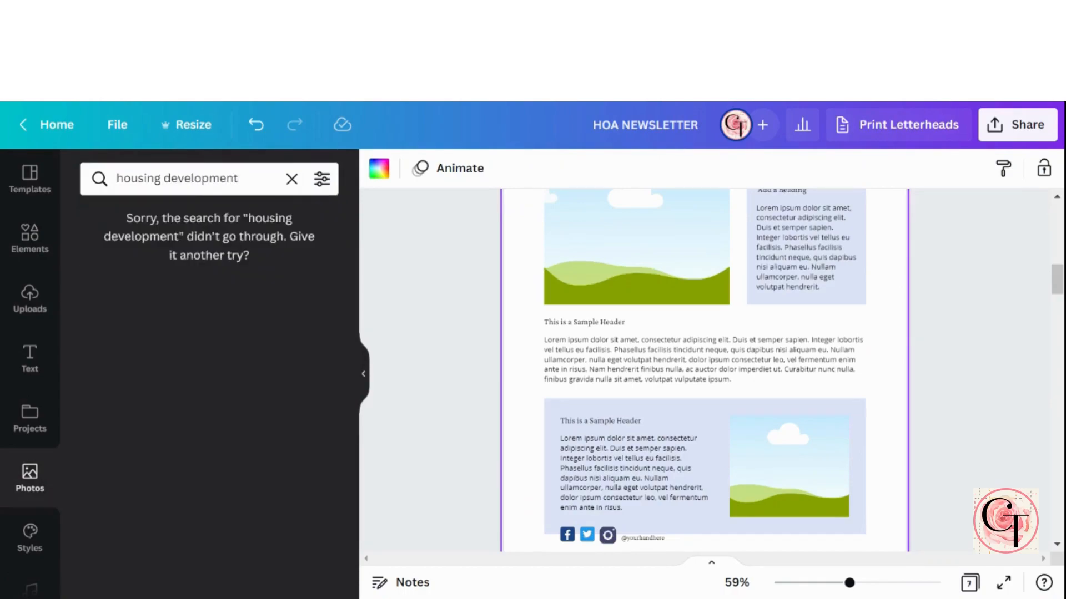
- Shorten the photo search to "housing" and fill page 2's large upper frame with the aerial neighborhood photo
click(239, 179)
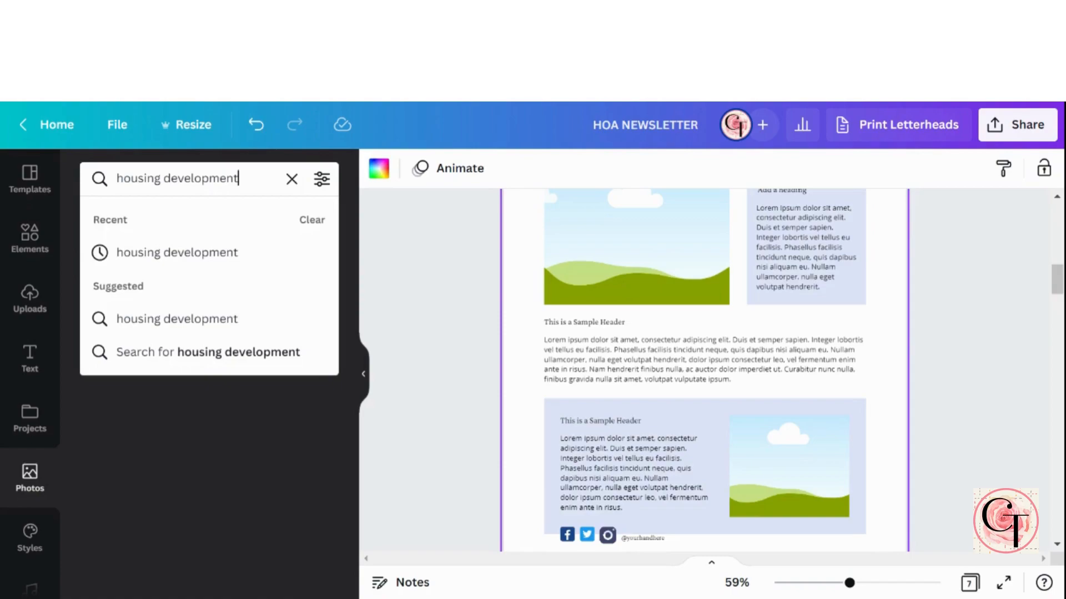
drag(239, 179, 161, 179)
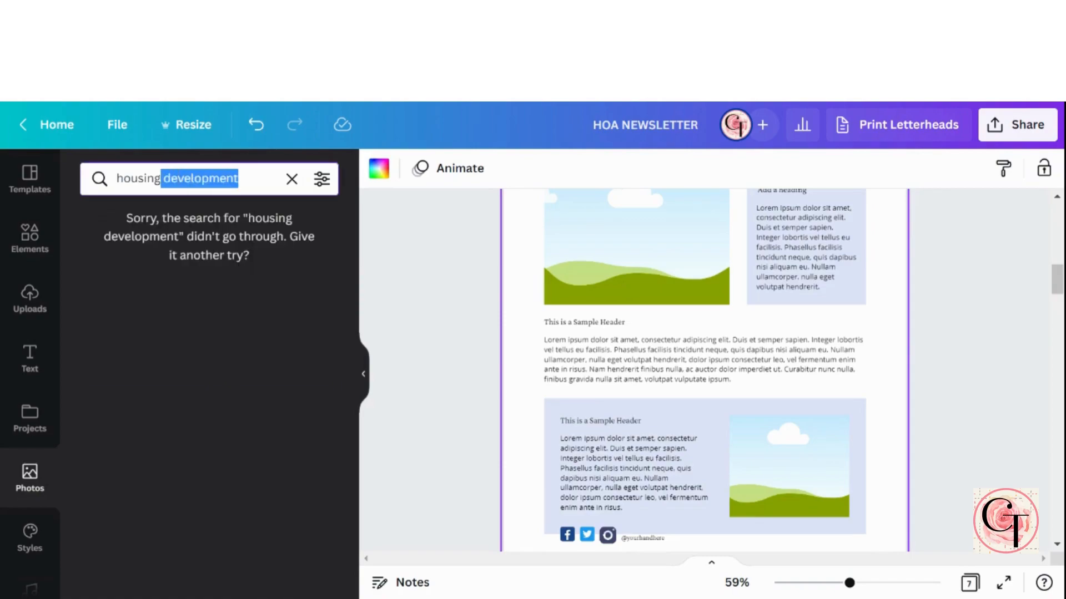
key(BackSpace)
key(Return)
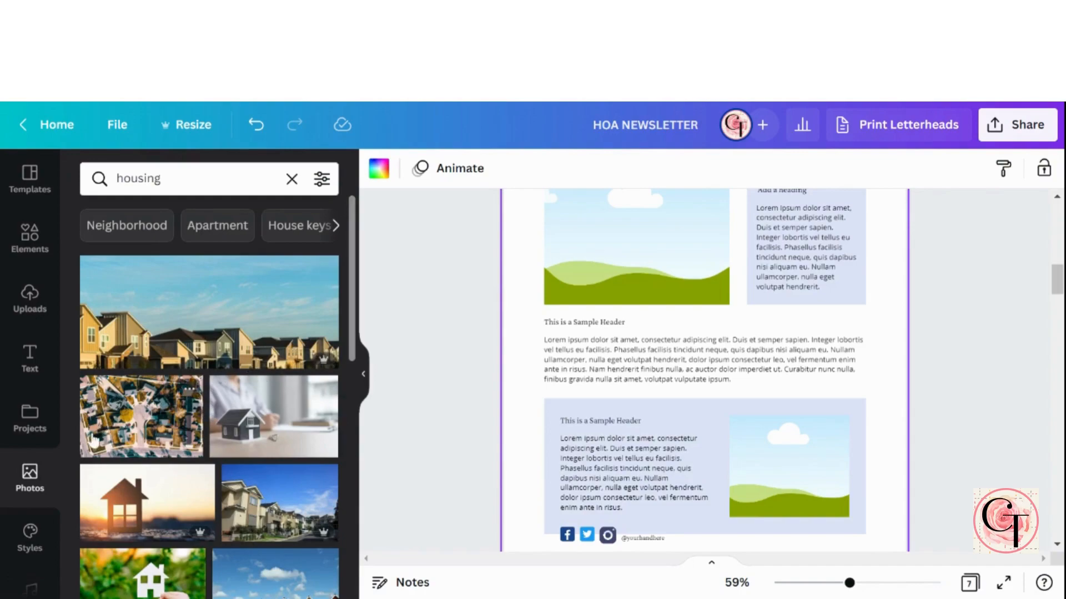
scroll(555, 422, up, 3)
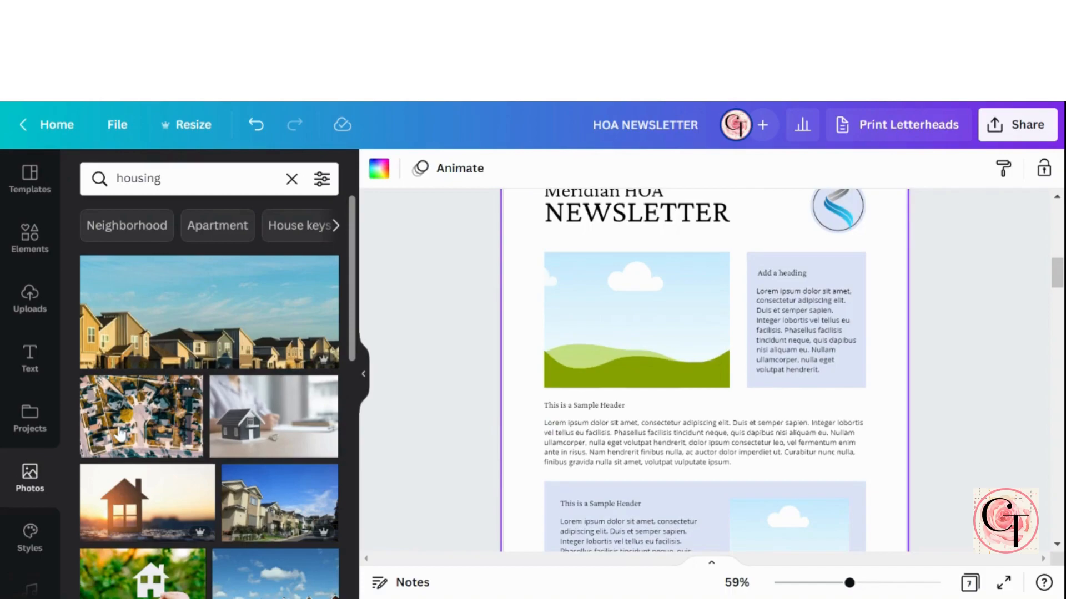
drag(121, 433, 567, 313)
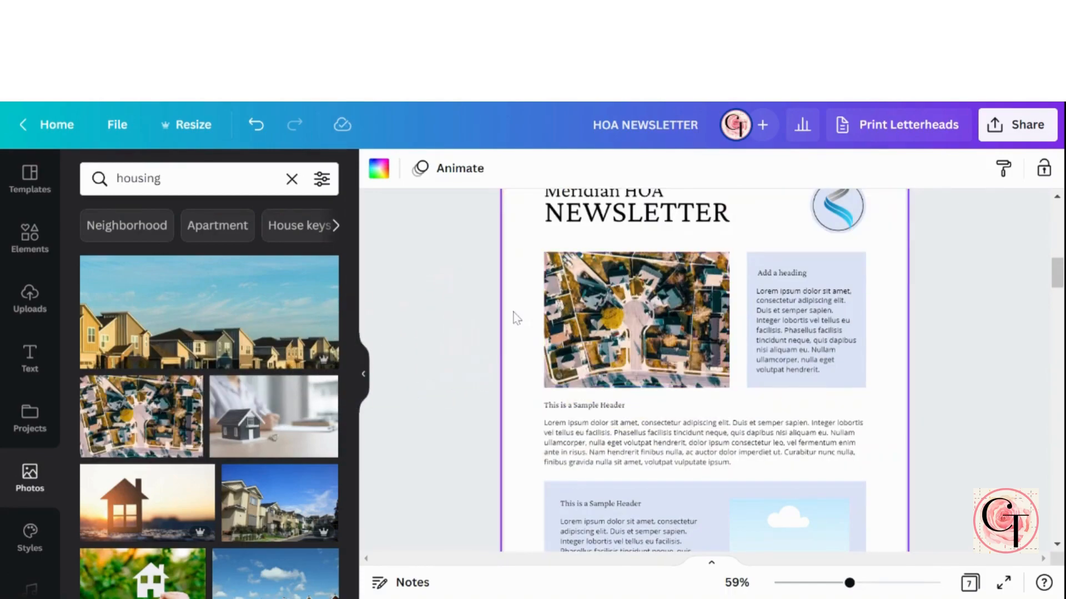
- Search the photos for "house" and fill the lower panel's image frame with the blue house at dusk
scroll(516, 383, down, 5)
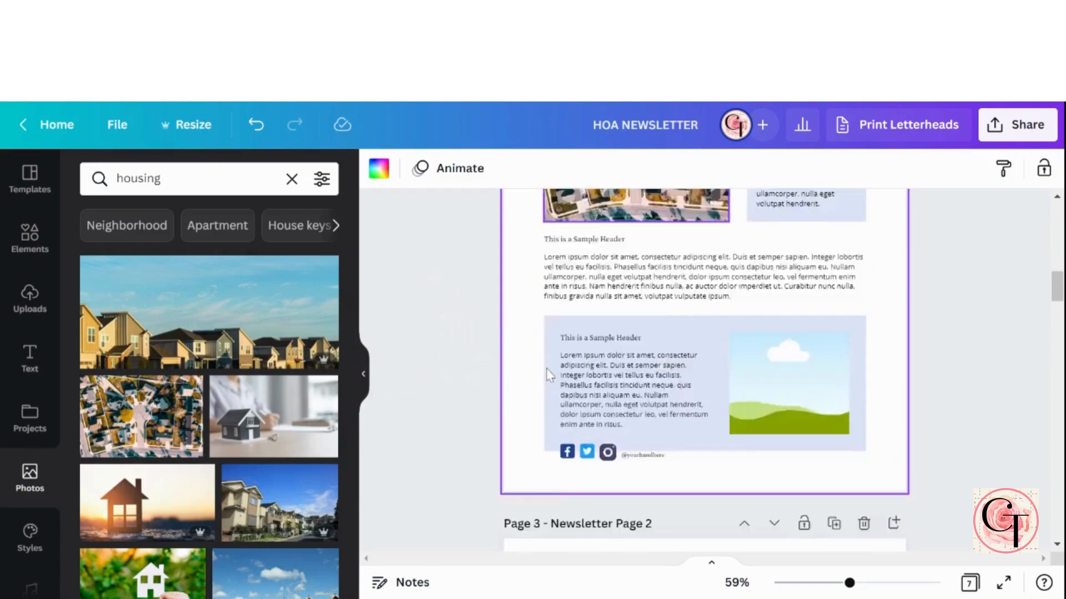
click(161, 178)
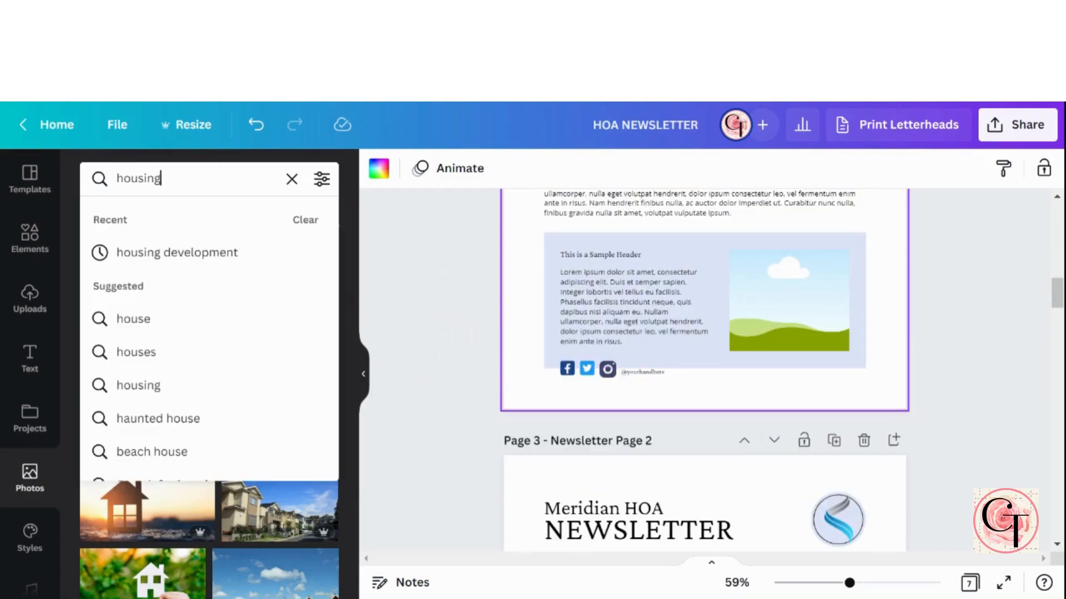
key(BackSpace)
key(BackSpace)
key(BackSpace)
key(BackSpace)
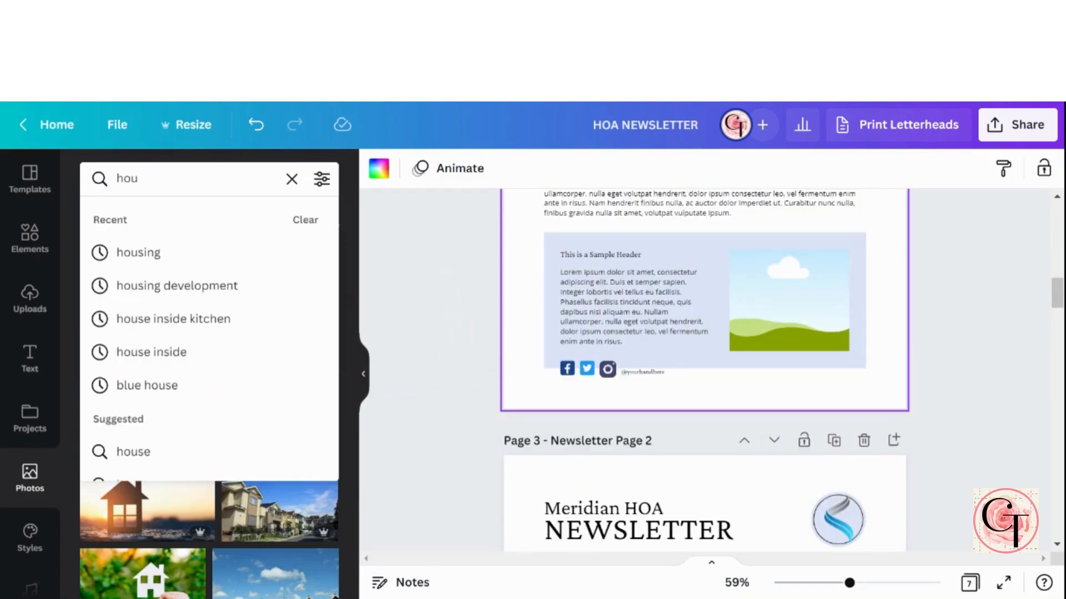
text(se)
key(Return)
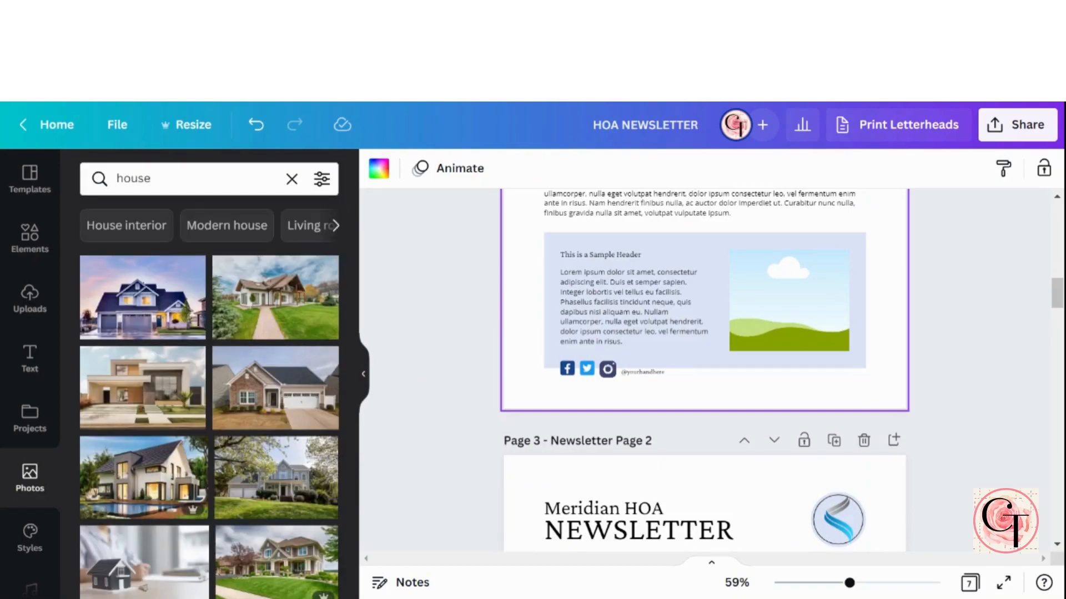
drag(128, 309, 788, 300)
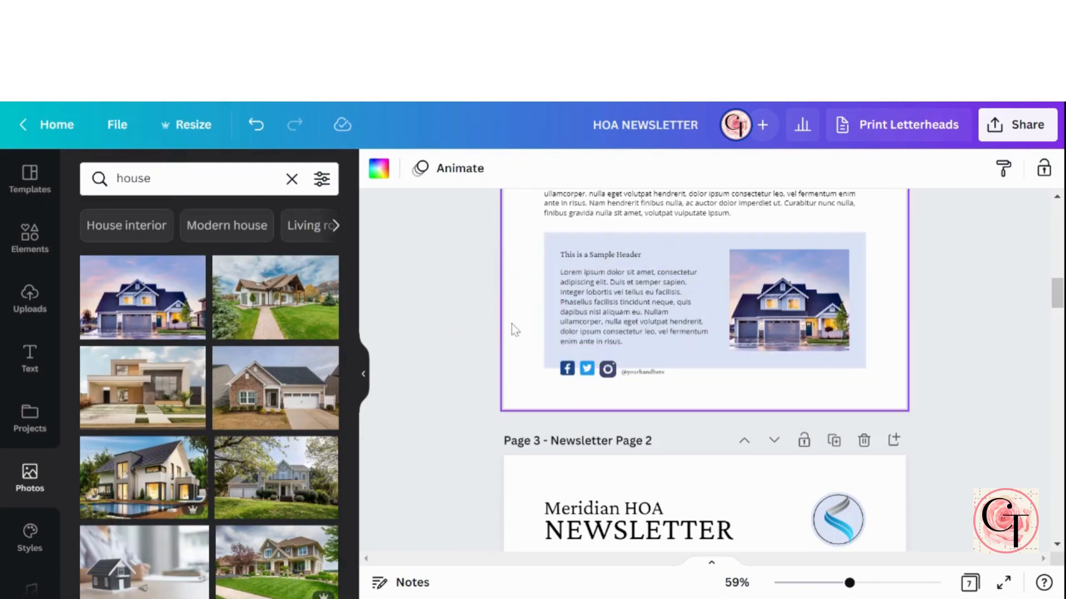
scroll(515, 330, up, 6)
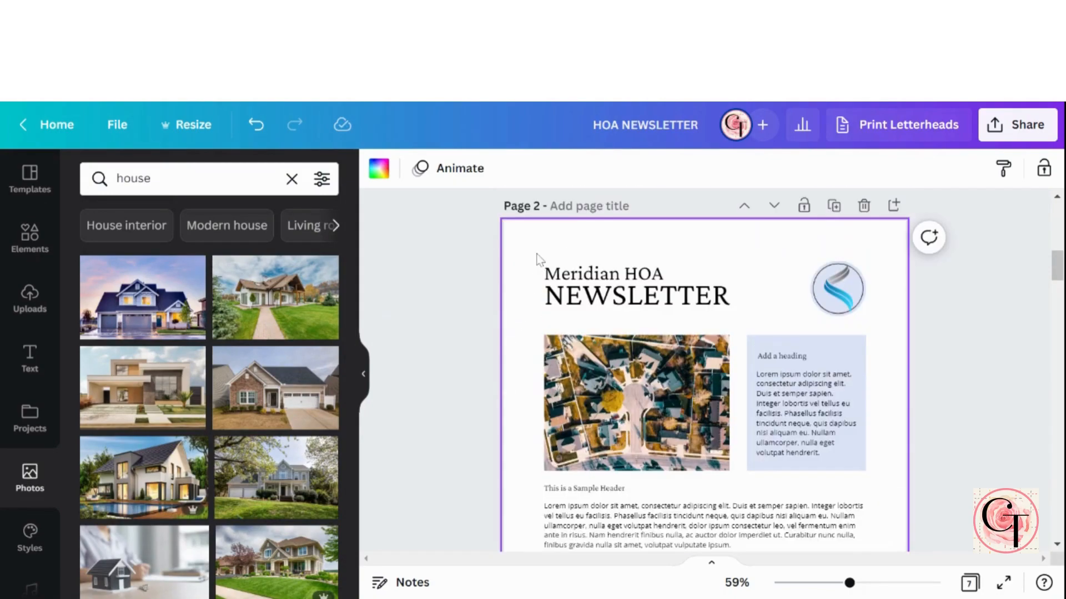
- Review the recreated newsletter layout on page 2, from the masthead to the lower panel, and browse the house photos
scroll(883, 333, down, 3)
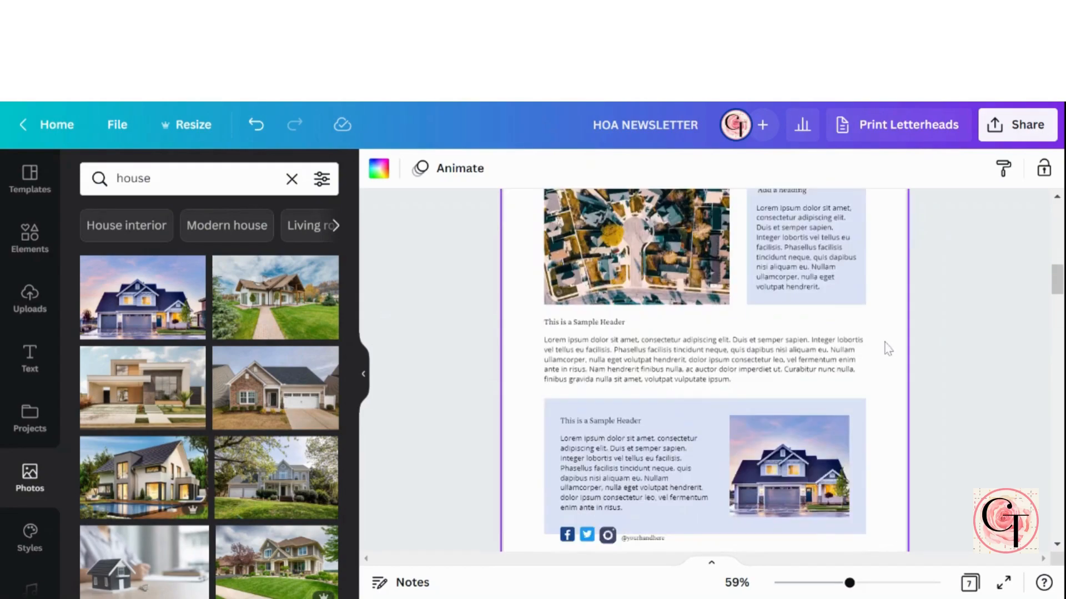
scroll(888, 343, down, 2)
scroll(547, 361, up, 2)
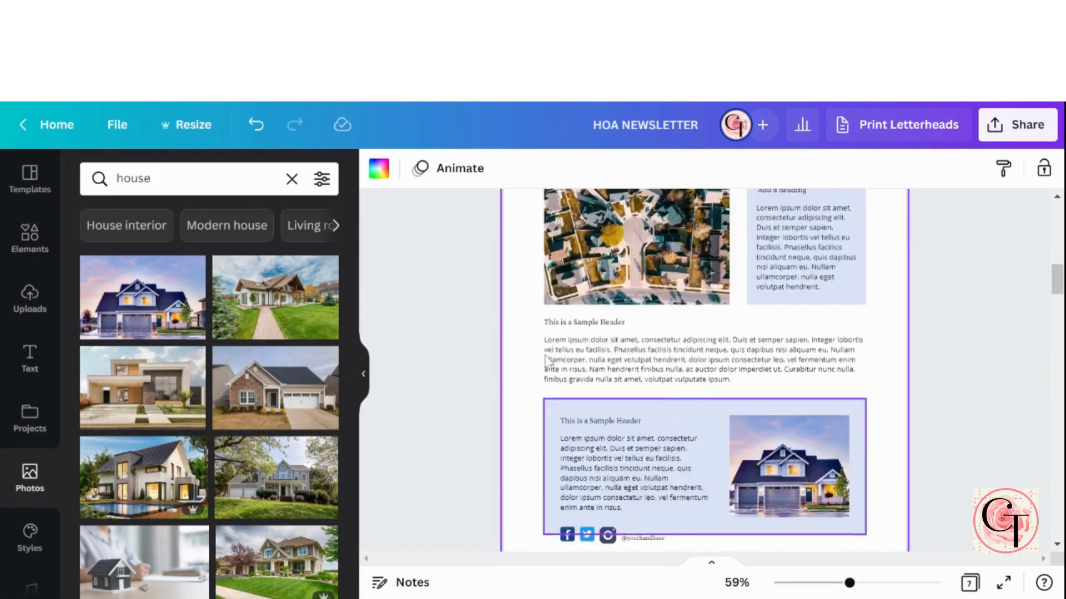
scroll(547, 361, up, 3)
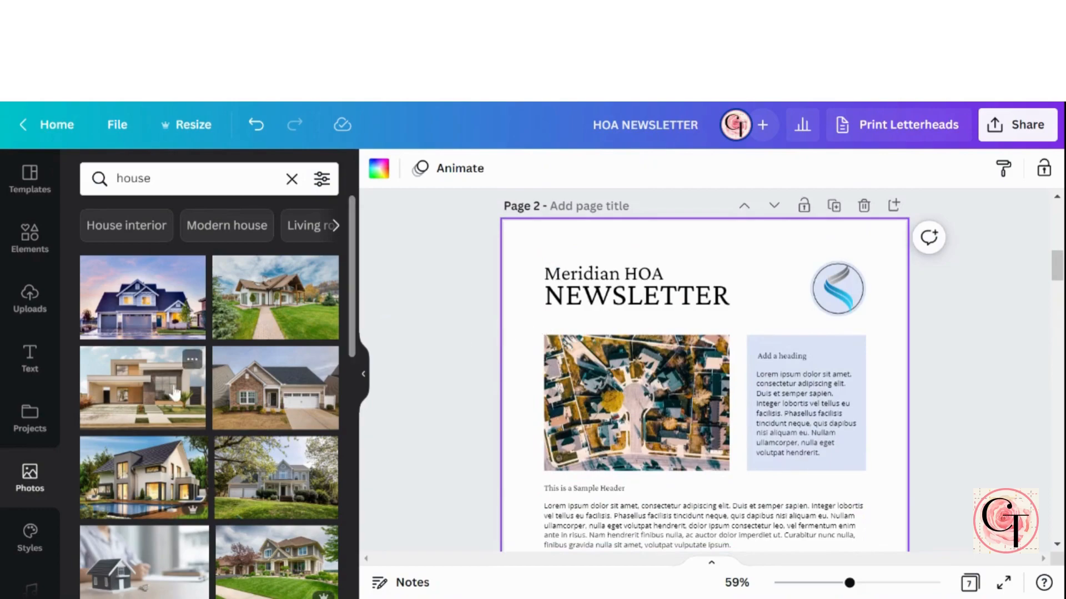
scroll(192, 360, down, 2)
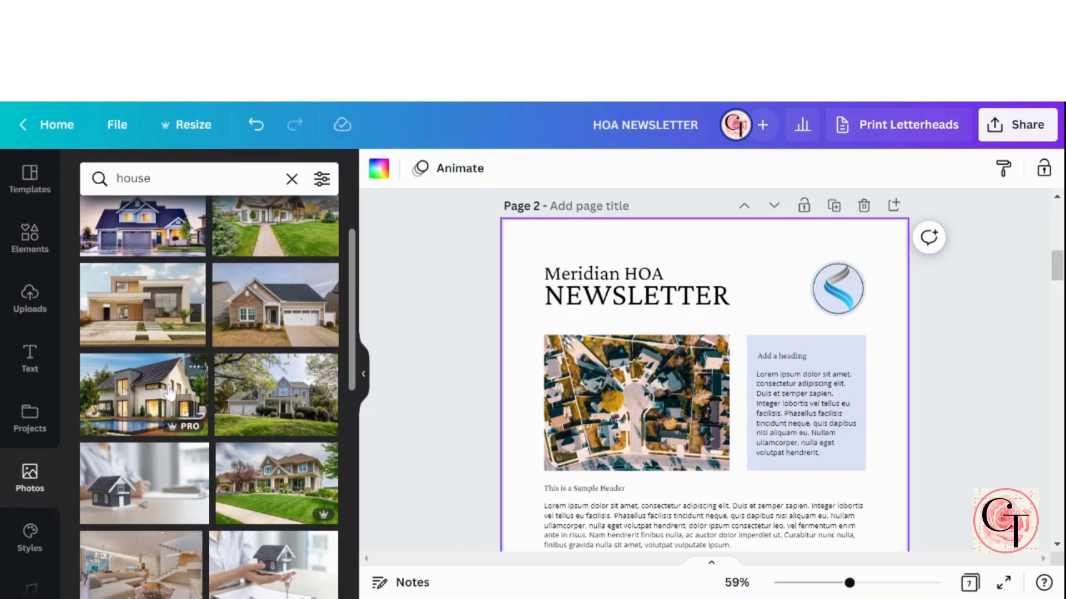
scroll(189, 383, up, 2)
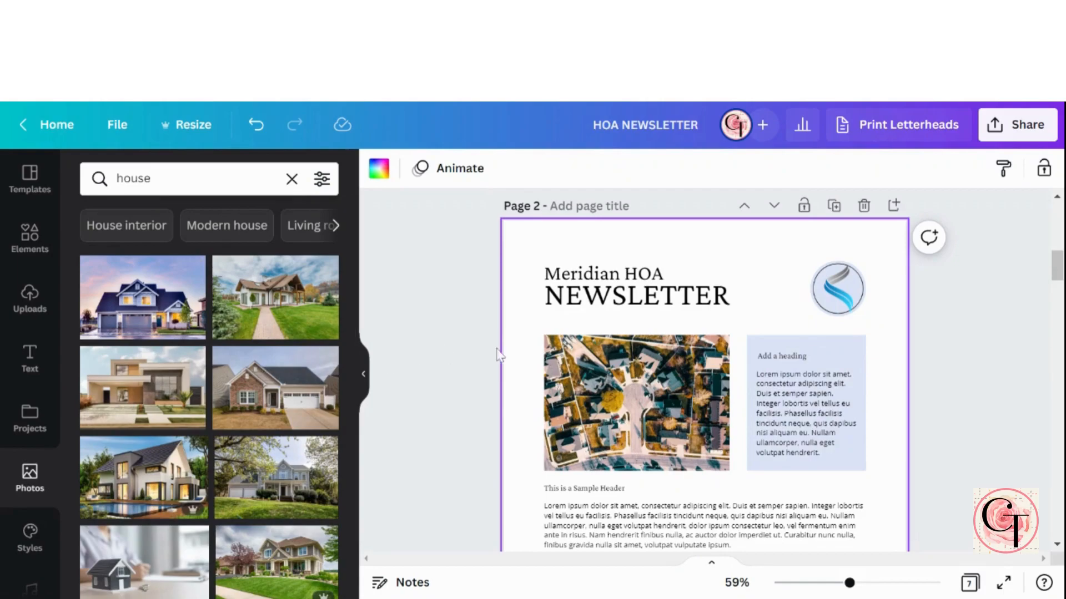
- Look through the document's following pages, including the contacts page and welcome letter, and compare with the original page 1 layout
scroll(894, 344, down, 8)
scroll(894, 345, down, 15)
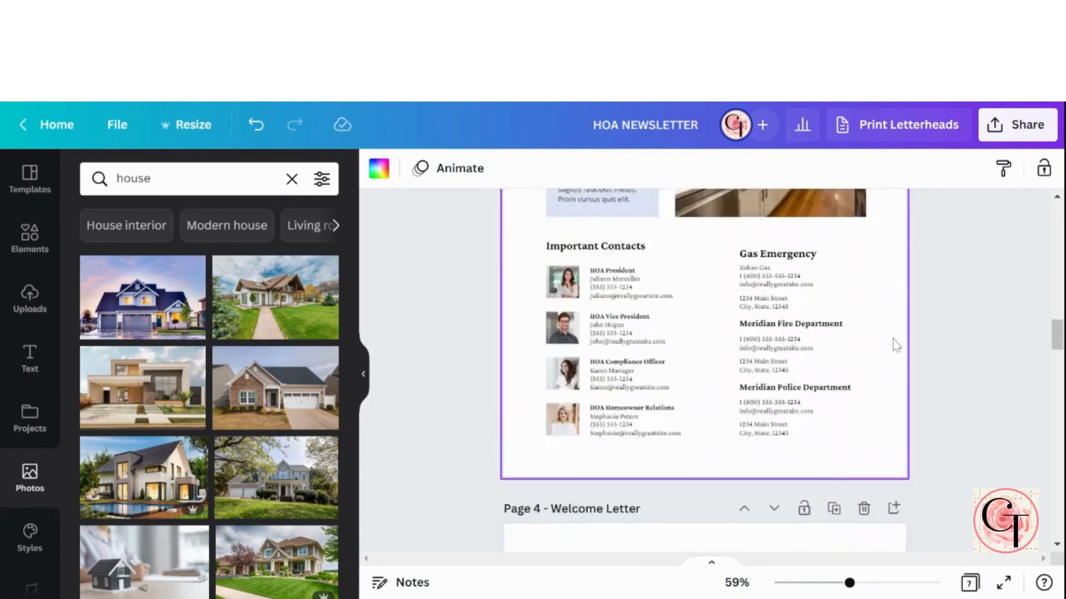
scroll(895, 345, up, 20)
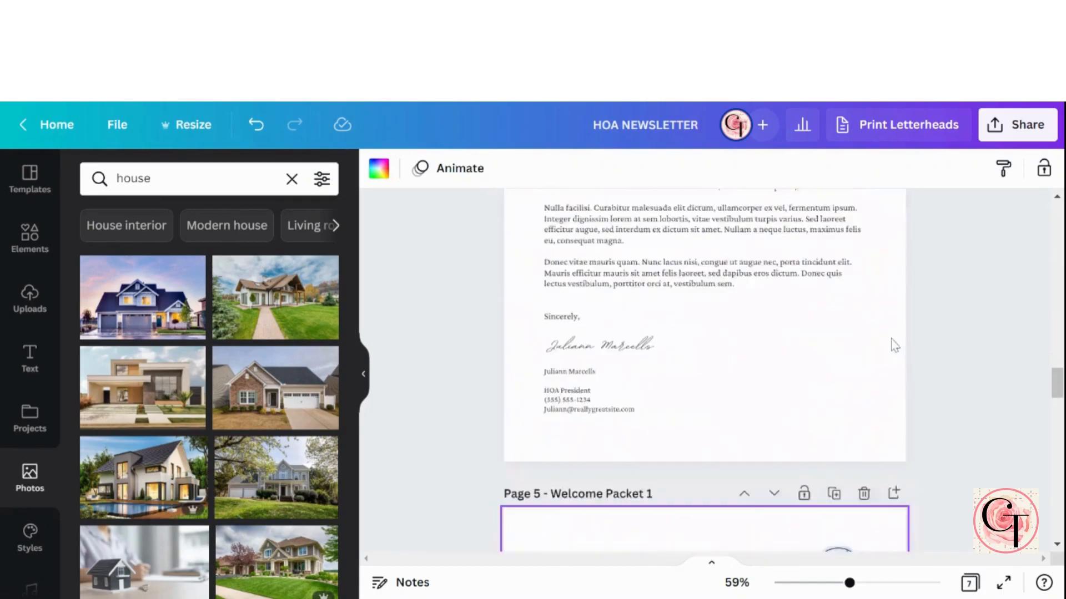
scroll(894, 344, up, 7)
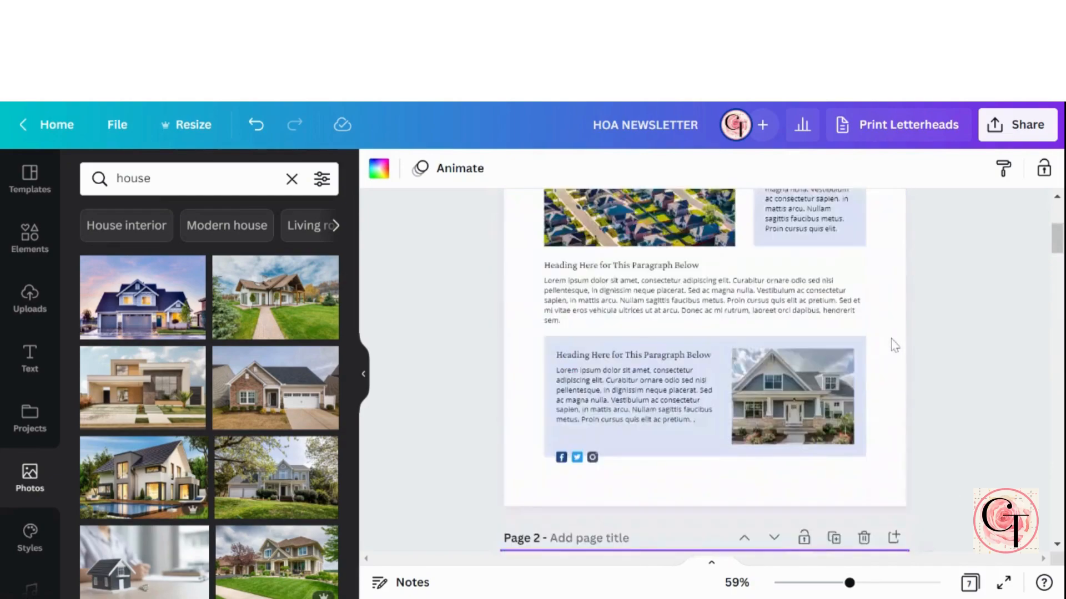
click(951, 338)
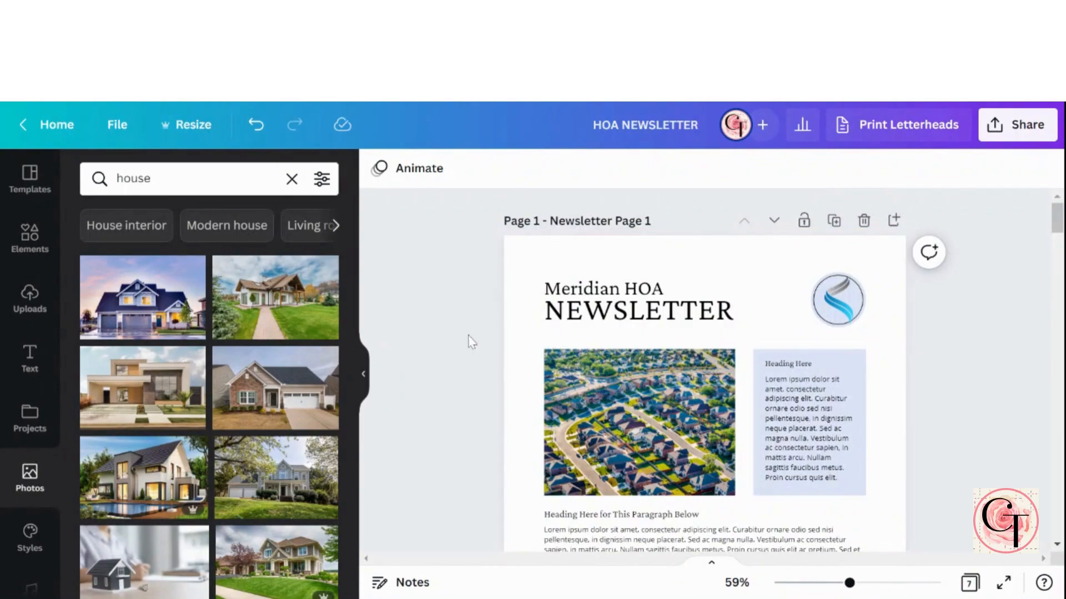
scroll(470, 342, down, 3)
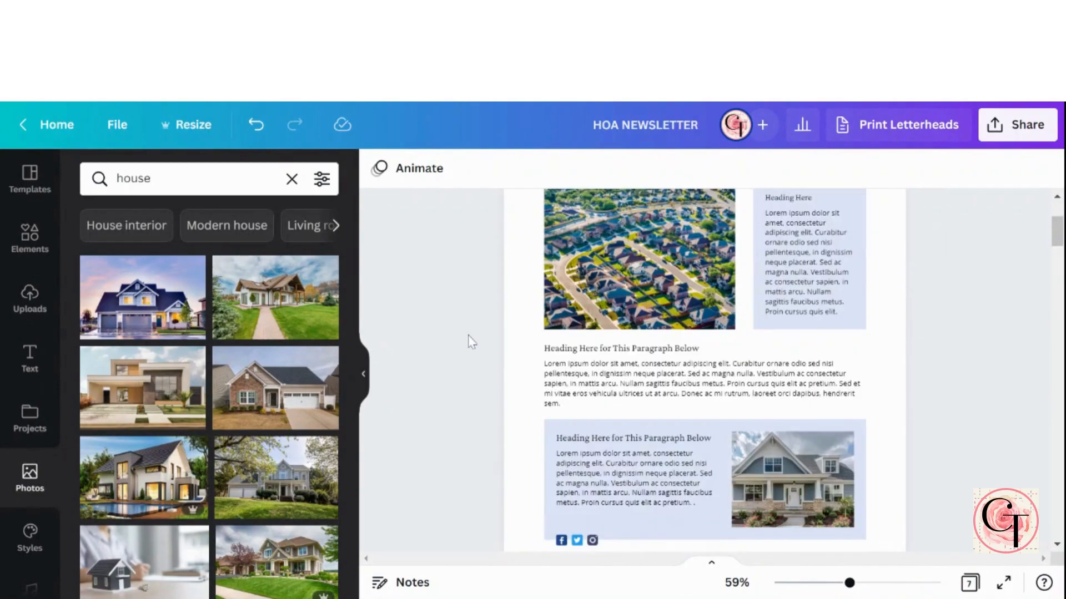